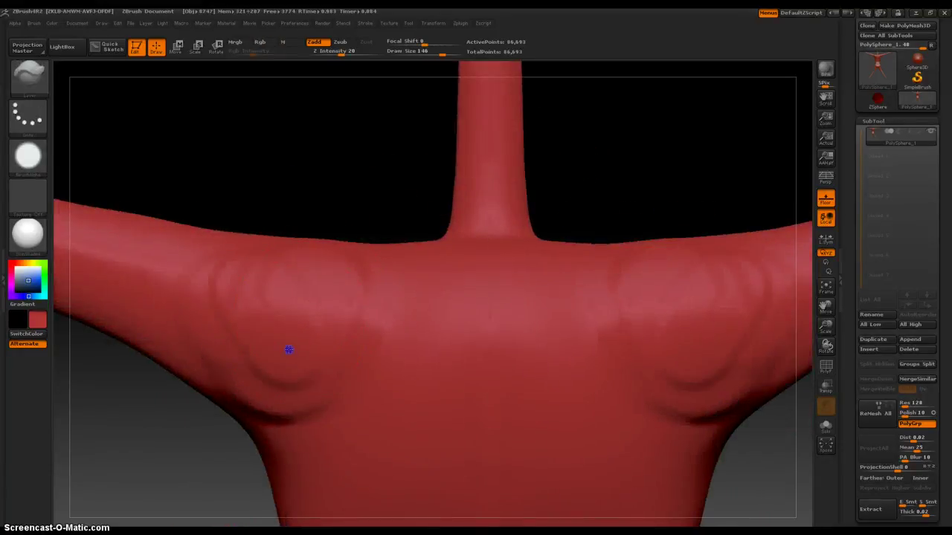
Smooth the ridged brush marks on both shoulders and the chest
mouse_move(269, 311)
left_mouse_down("shift")
mouse_move(246, 293)
mouse_move(209, 310)
left_mouse_up("shift")
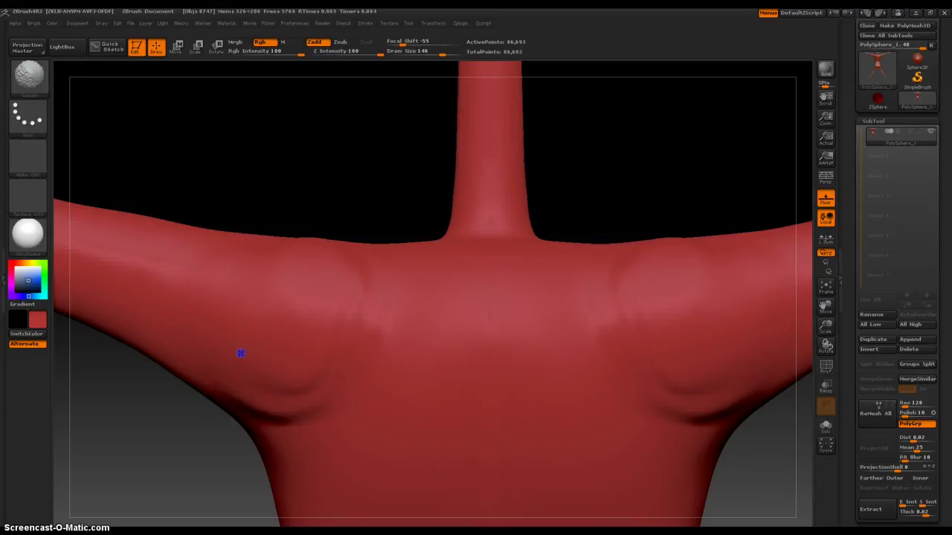
mouse_move(277, 376)
left_mouse_down()
mouse_move(270, 384)
mouse_move(272, 281)
mouse_move(306, 255)
mouse_move(268, 284)
mouse_move(279, 408)
left_mouse_up()
mouse_move(160, 455)
left_mouse_down()
mouse_move(201, 465)
mouse_move(206, 505)
left_mouse_up()
left_click_drag(518, 414, 485, 377, "shift")
Soften the remaining creases where the arms join the torso with the Smooth brush
right_click_drag(262, 169, 235, 45, "ctrl")
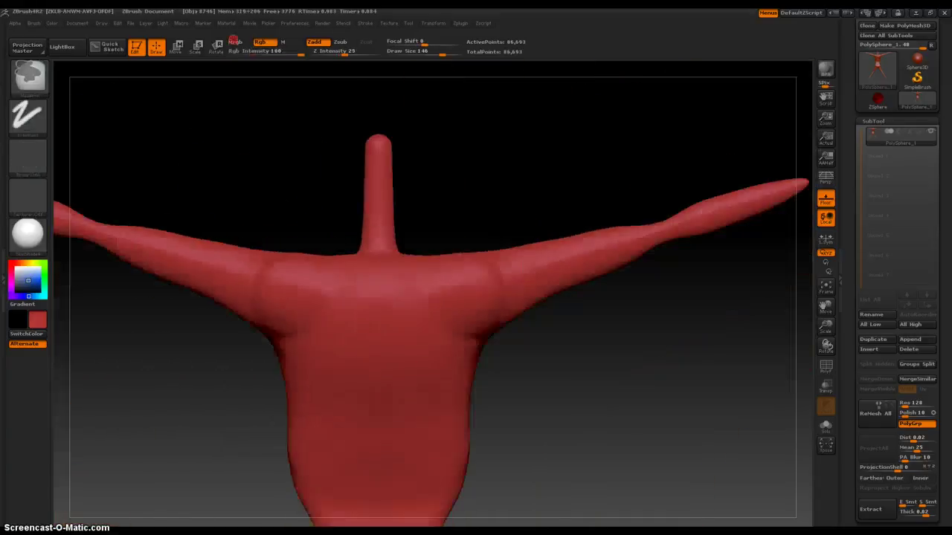
left_click_drag(249, 157, 310, 161)
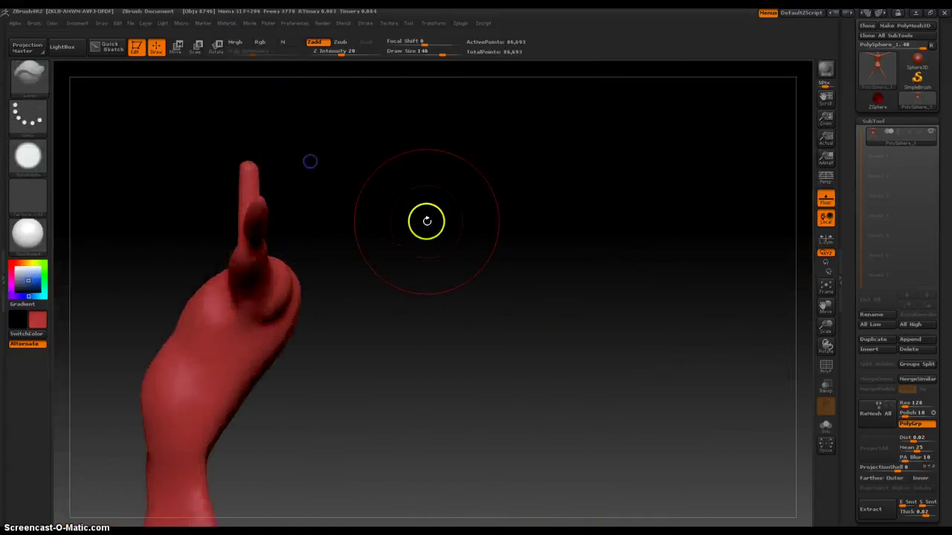
left_click_drag(427, 220, 380, 230)
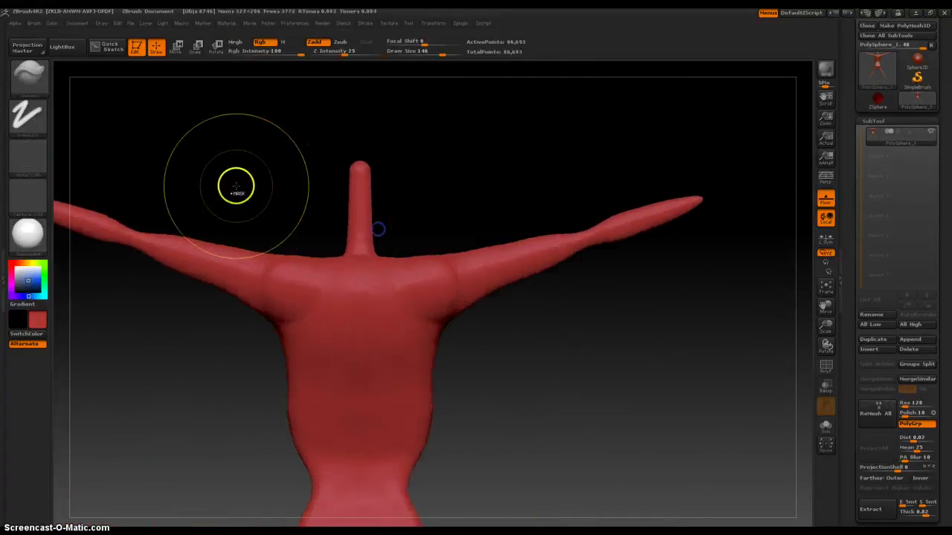
right_click_drag(235, 186, 234, 309, "ctrl")
mouse_move(283, 166)
left_mouse_down()
mouse_move(279, 217)
mouse_move(320, 220)
left_mouse_up()
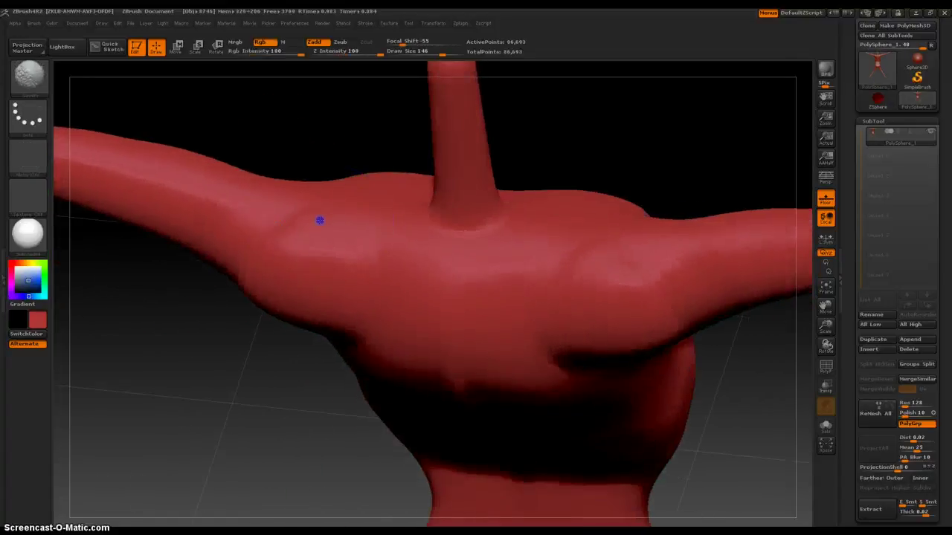
mouse_move(277, 169)
left_mouse_down()
mouse_move(295, 83)
mouse_move(298, 142)
left_mouse_up()
left_click_drag(308, 252, 271, 304, "shift")
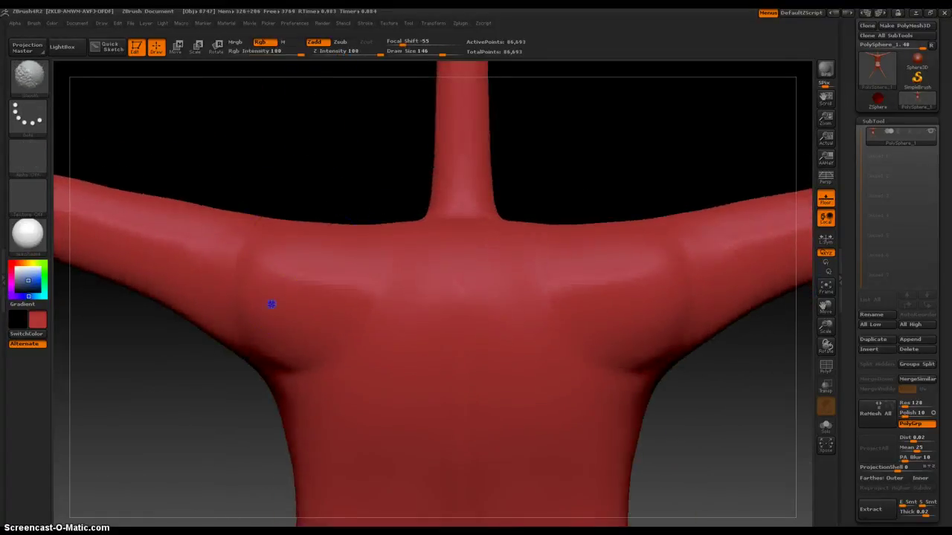
mouse_move(183, 431)
left_mouse_down()
mouse_move(166, 340)
mouse_move(198, 403)
mouse_move(234, 418)
mouse_move(221, 416)
left_mouse_up()
left_click_drag(85, 332, 83, 331)
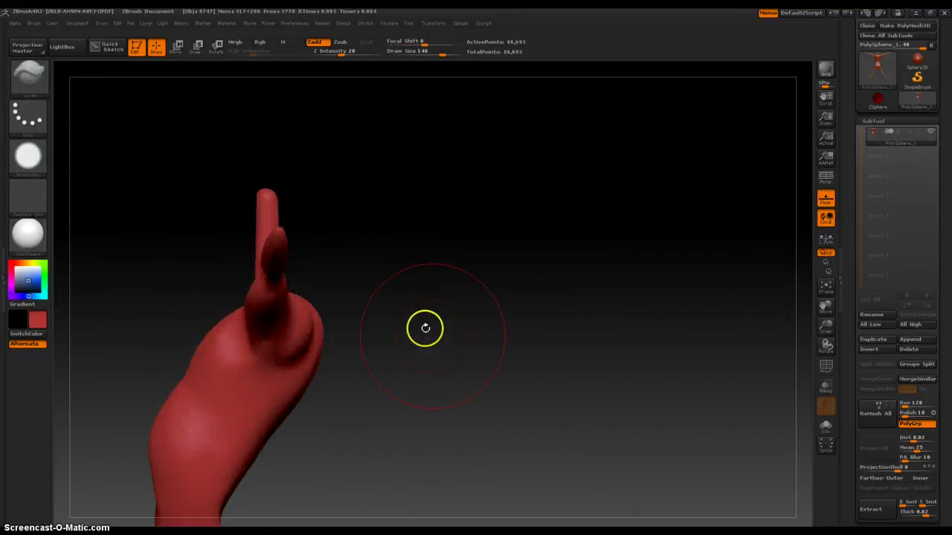
Add volume along the upper arm with the Layer brush and smooth the stroke into the surface
left_click_drag(425, 328, 391, 317)
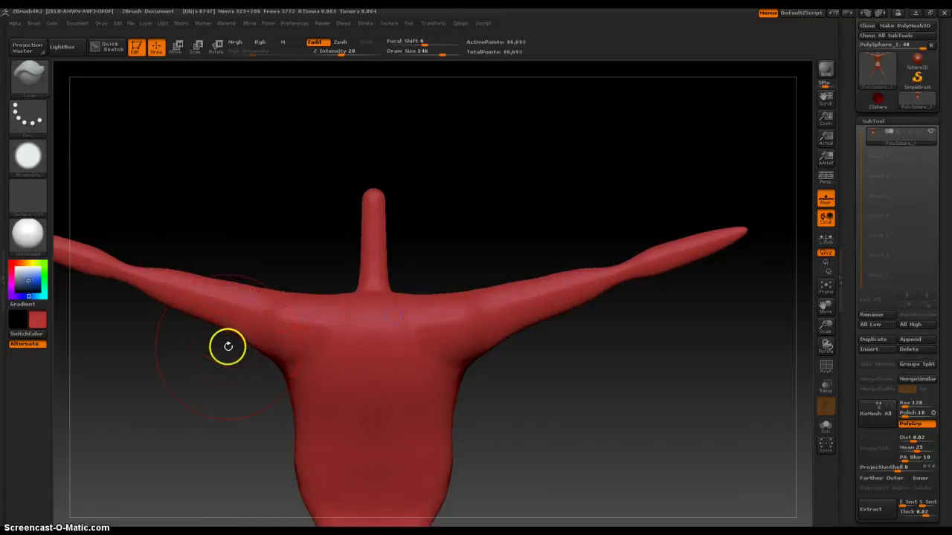
mouse_move(229, 370)
left_mouse_down("alt")
mouse_move(278, 365)
mouse_move(198, 393)
mouse_move(344, 419)
mouse_move(344, 477)
left_mouse_up("alt")
left_click_drag(488, 354, 402, 319)
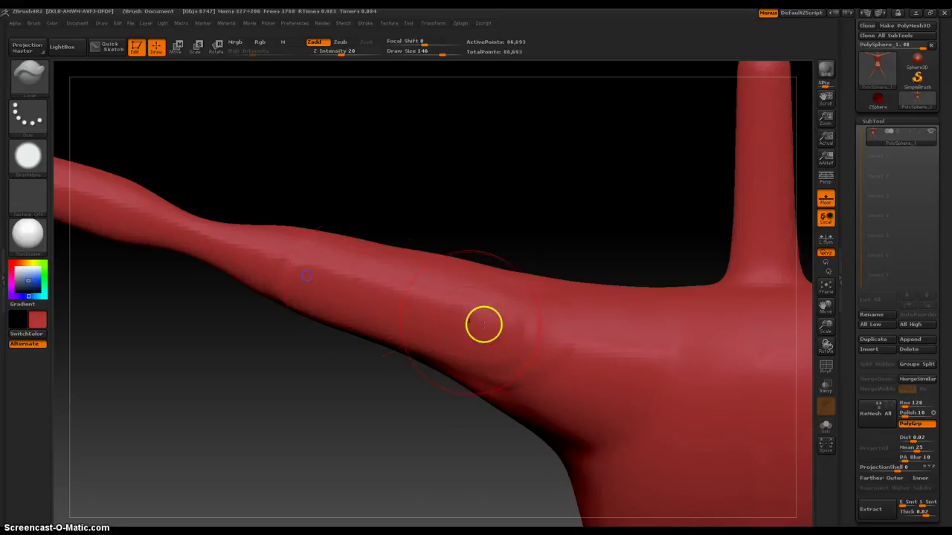
left_click_drag(429, 303, 288, 263, "shift")
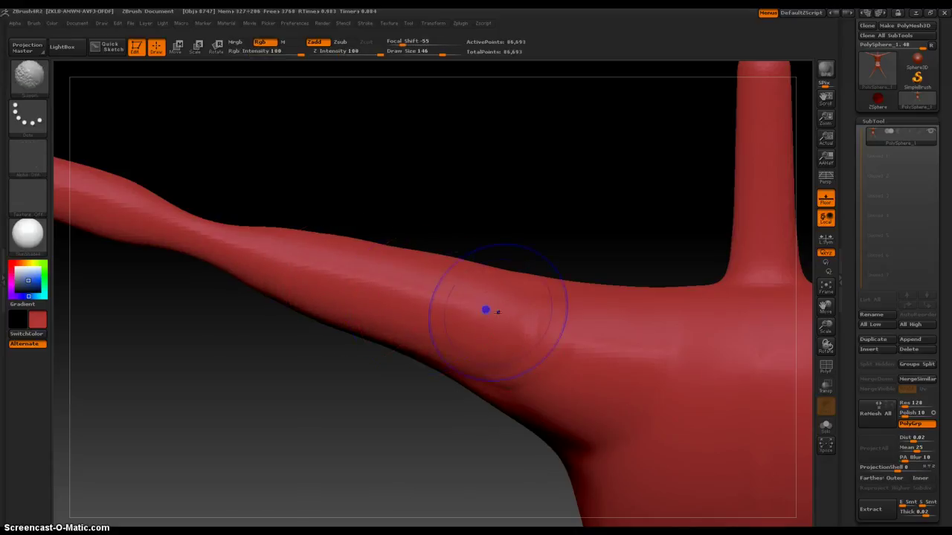
left_click_drag(323, 455, 318, 521)
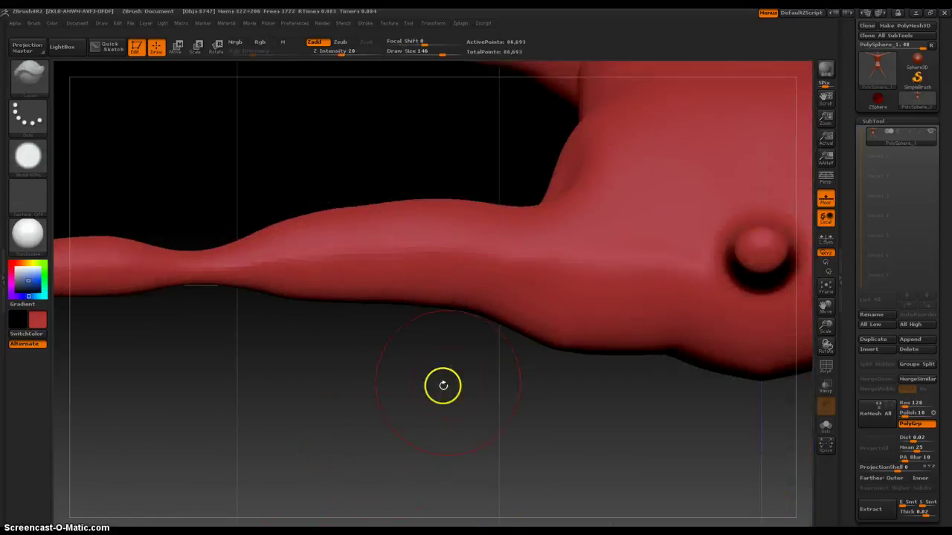
left_click_drag(482, 316, 423, 311)
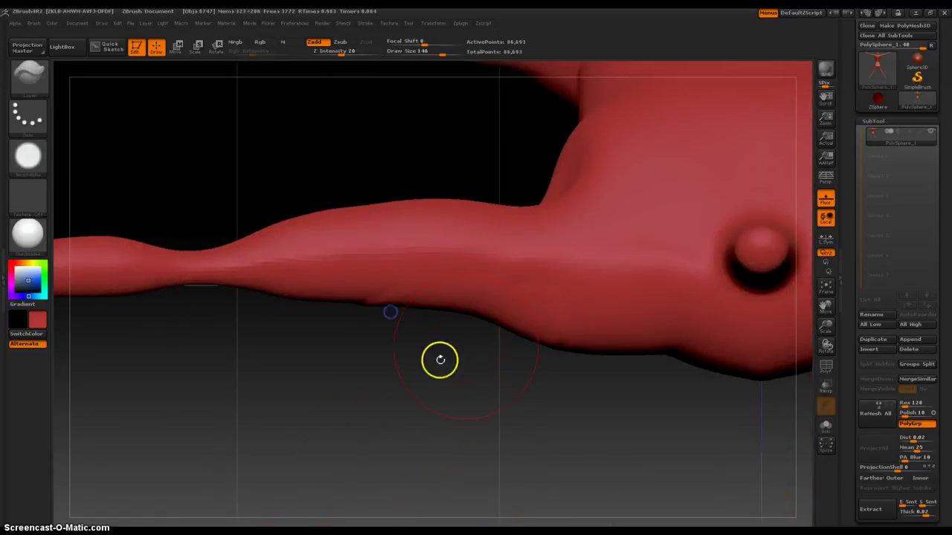
key("ctrl+z")
Smooth the upper arm's surface near the shoulder
mouse_move(423, 385)
left_mouse_down()
mouse_move(376, 337)
mouse_move(357, 230)
mouse_move(572, 180)
mouse_move(555, 187)
left_mouse_up()
left_click_drag(358, 193, 303, 204, "shift")
left_click_drag(440, 144, 442, 38)
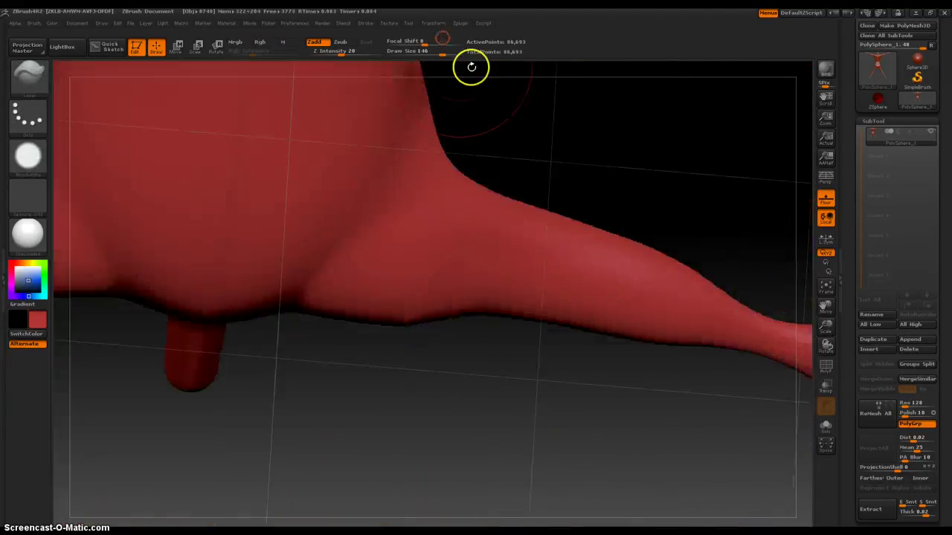
Examine the whole figure's proportions and the arm's shape from the front, side and back
mouse_move(474, 70)
left_mouse_down()
mouse_move(535, 175)
mouse_move(535, 246)
left_mouse_up()
left_click_drag(523, 200, 506, 22, "alt")
mouse_move(490, 240)
left_mouse_down("alt")
mouse_move(540, 207)
mouse_move(614, 102)
left_mouse_up("alt")
left_click_drag(620, 355, 624, 201, "alt")
left_click_drag(605, 320, 595, 358, "alt")
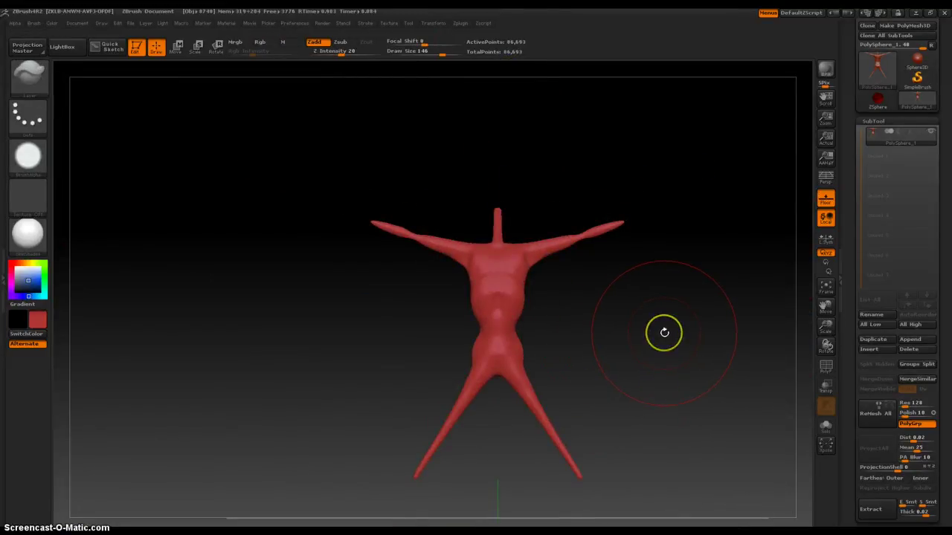
mouse_move(647, 339)
right_mouse_down()
mouse_move(613, 344)
mouse_move(606, 464)
right_mouse_up()
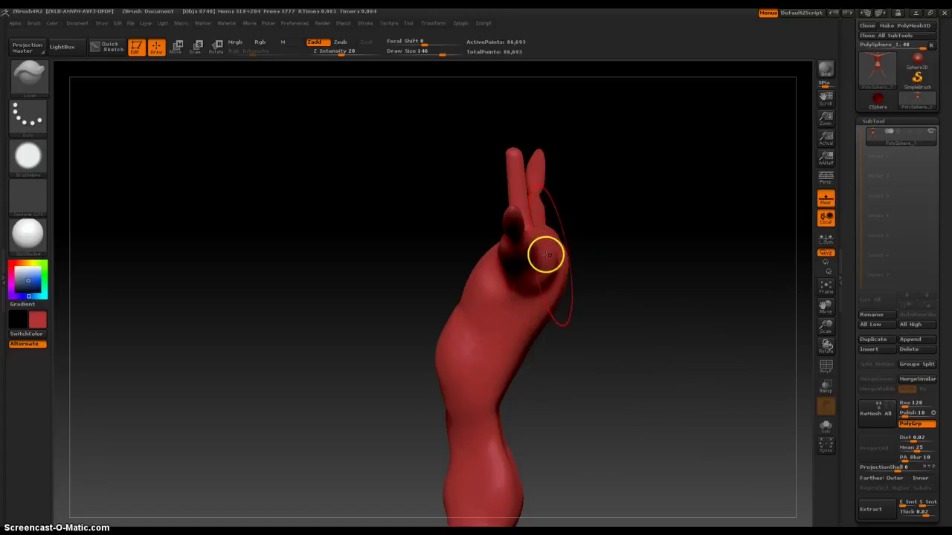
right_click_drag(666, 281, 653, 361, "ctrl")
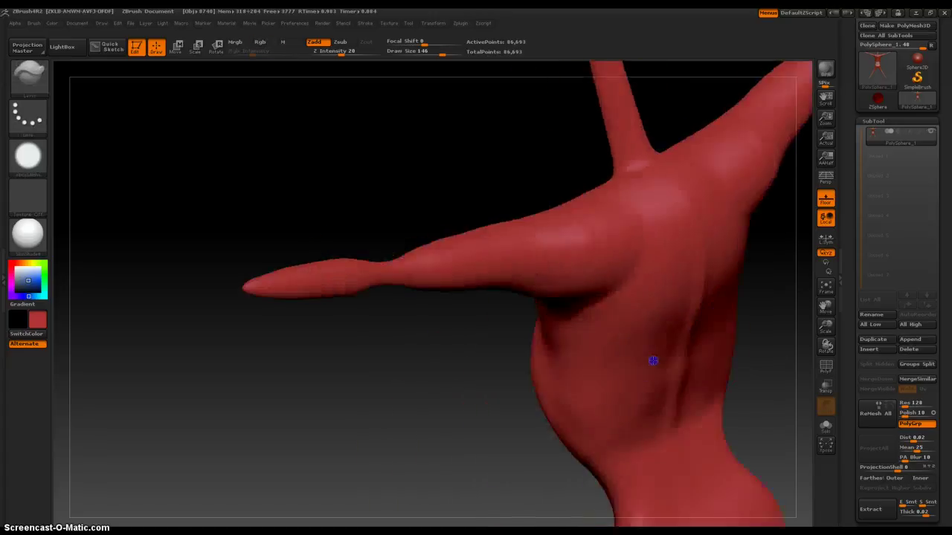
left_click_drag(653, 361, 623, 358)
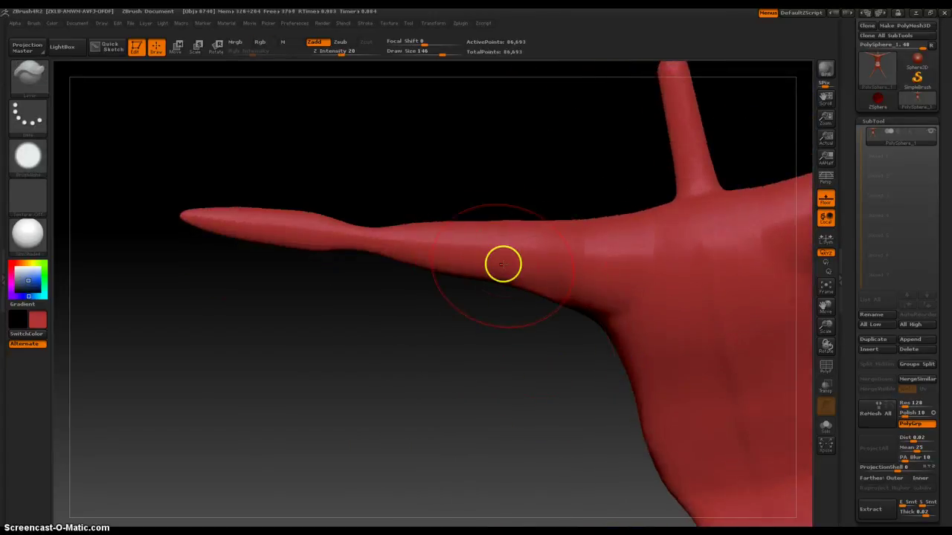
Switch to the ClayBuildup brush, build up muscle volume along the upper arm and soften the strokes
key("space")
left_click(433, 288)
left_click(516, 361)
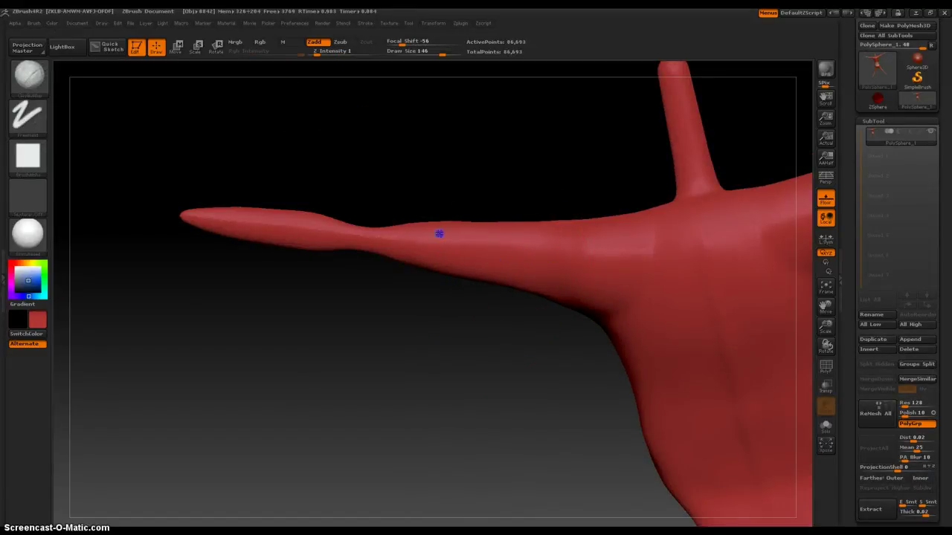
right_click_drag(472, 318, 488, 452, "ctrl")
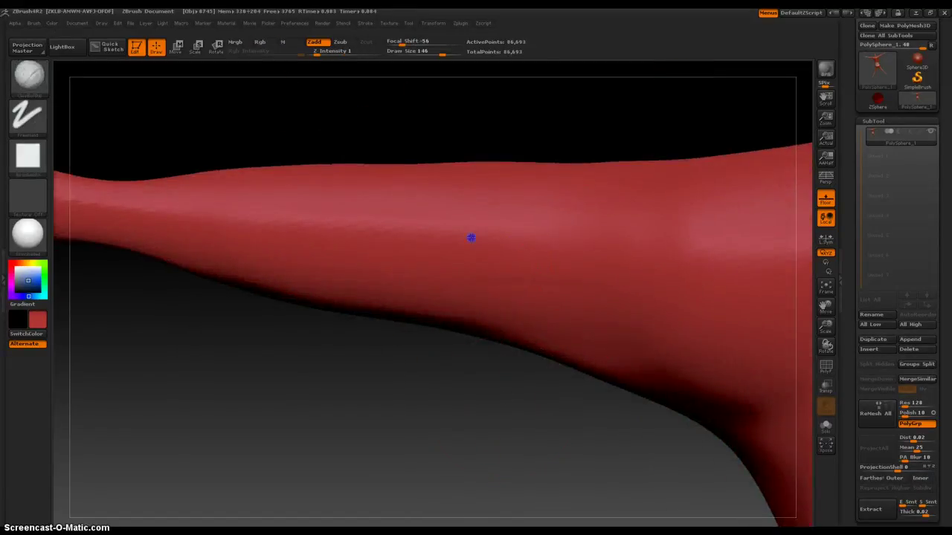
left_click_drag(539, 293, 437, 265)
left_click_drag(375, 264, 508, 289)
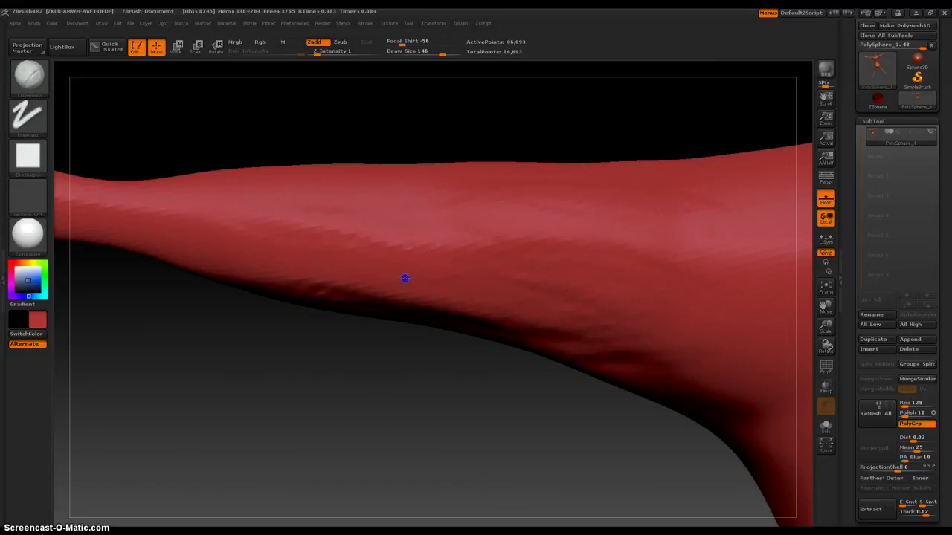
key("shift")
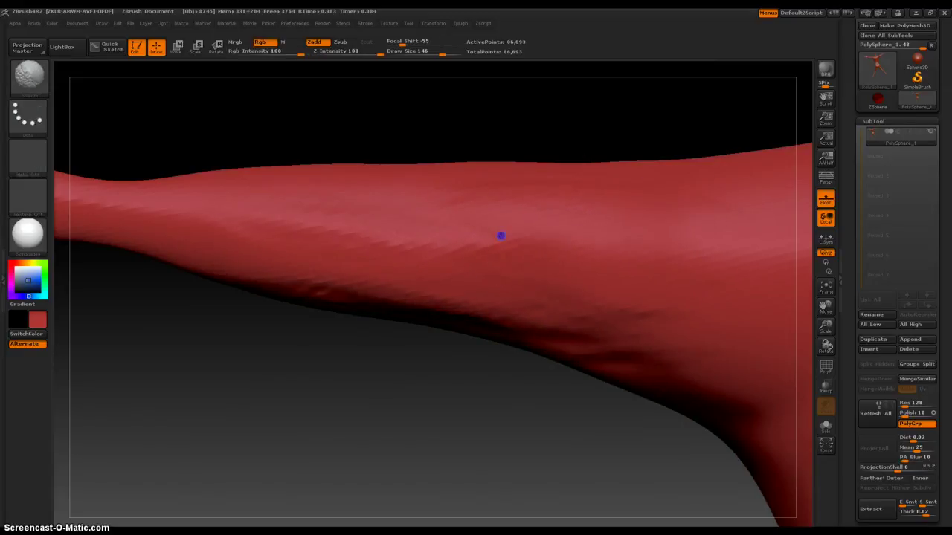
Examine the reshaped arm and shoulders from the side, above and front
mouse_move(446, 476)
right_mouse_down("ctrl")
mouse_move(436, 380)
mouse_move(467, 399)
right_mouse_up("ctrl")
right_click_drag(432, 280, 299, 355)
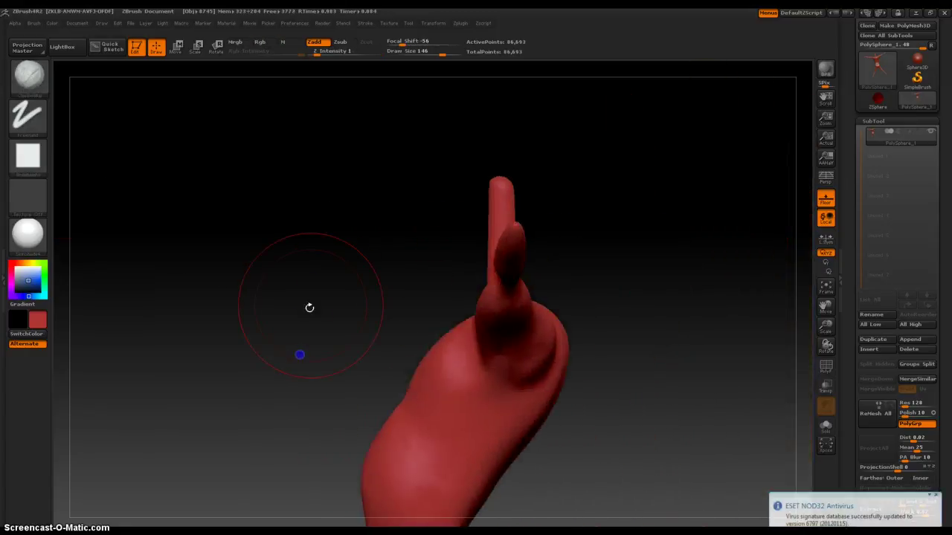
right_click_drag(314, 298, 311, 397)
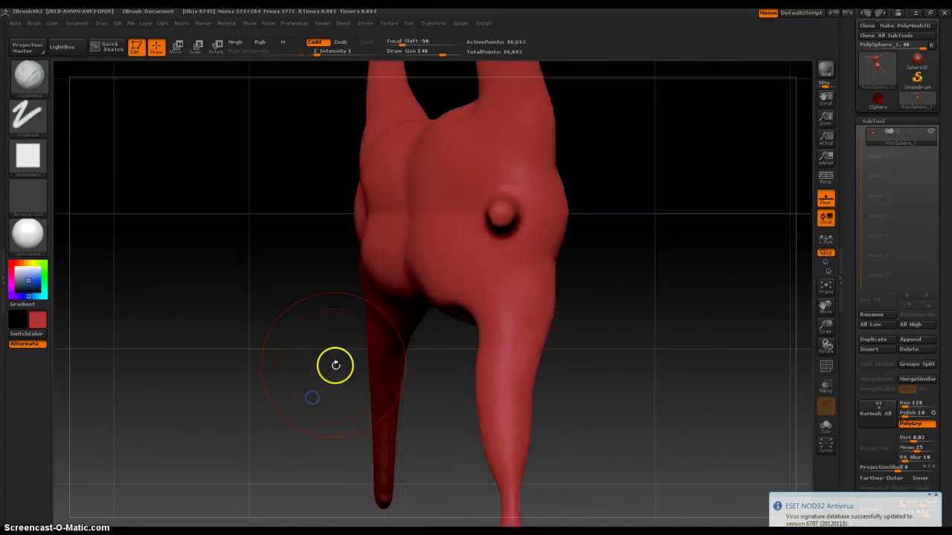
right_click_drag(275, 349, 245, 320)
right_click_drag(330, 435, 390, 376)
left_click_drag(386, 465, 428, 306)
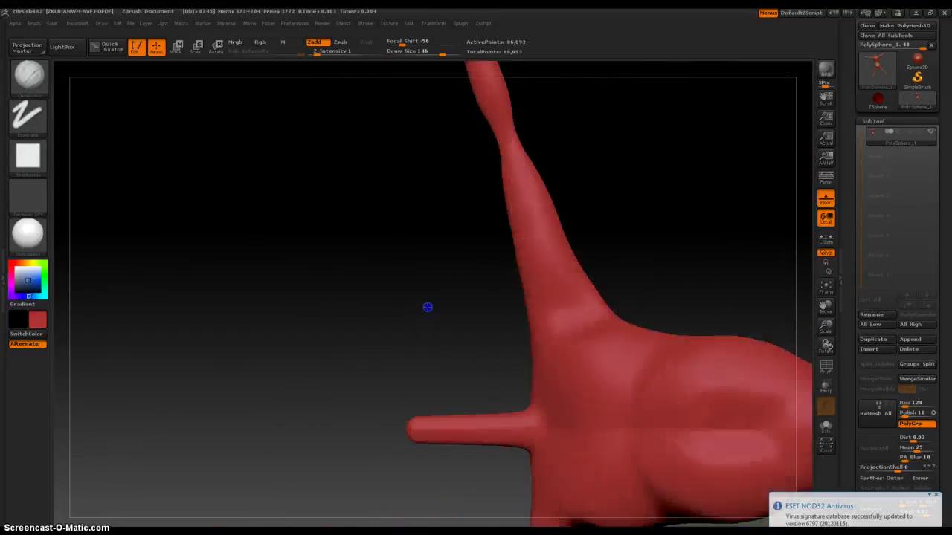
left_click_drag(383, 463, 372, 227)
right_click_drag(385, 319, 347, 327)
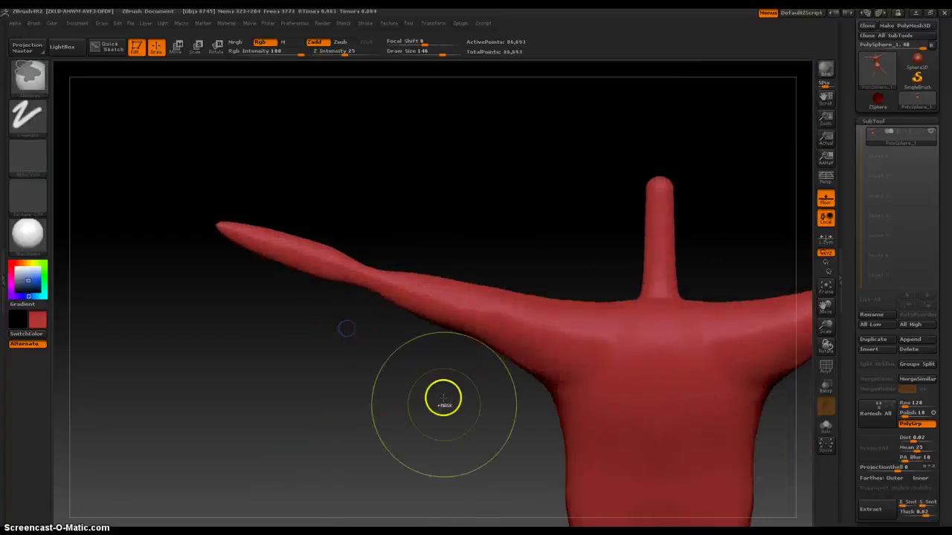
Build up clay along the underside of the upper arm and smooth it into the form
right_click_drag(444, 399, 439, 510, "ctrl")
right_click_drag(364, 503, 419, 387, "alt")
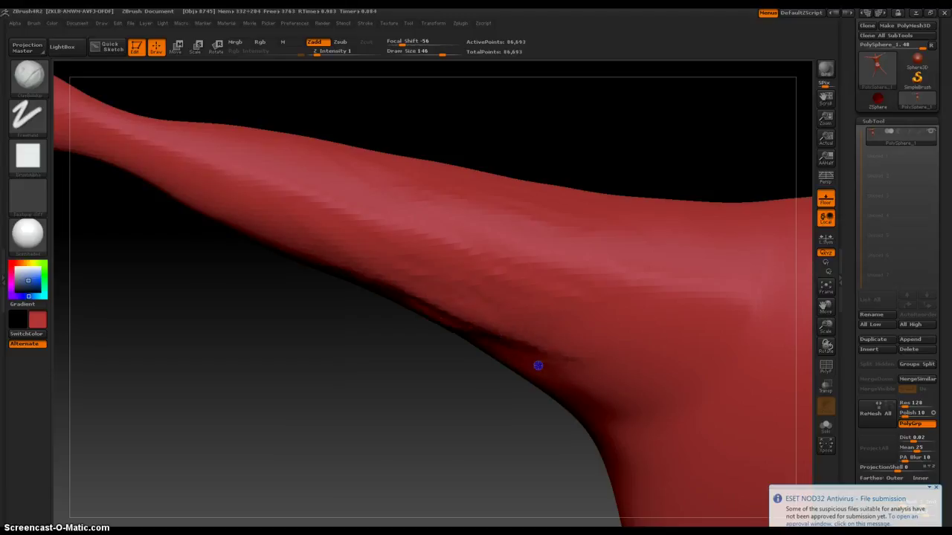
left_click_drag(379, 296, 351, 302)
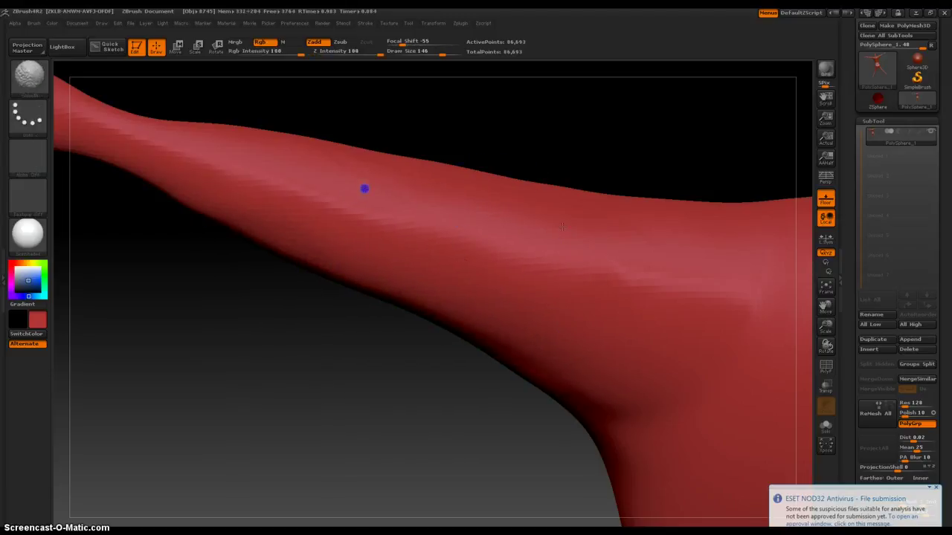
left_click_drag(365, 189, 334, 184, "shift")
mouse_move(241, 204)
left_mouse_down("shift")
mouse_move(367, 170)
mouse_move(401, 184)
left_mouse_up("shift")
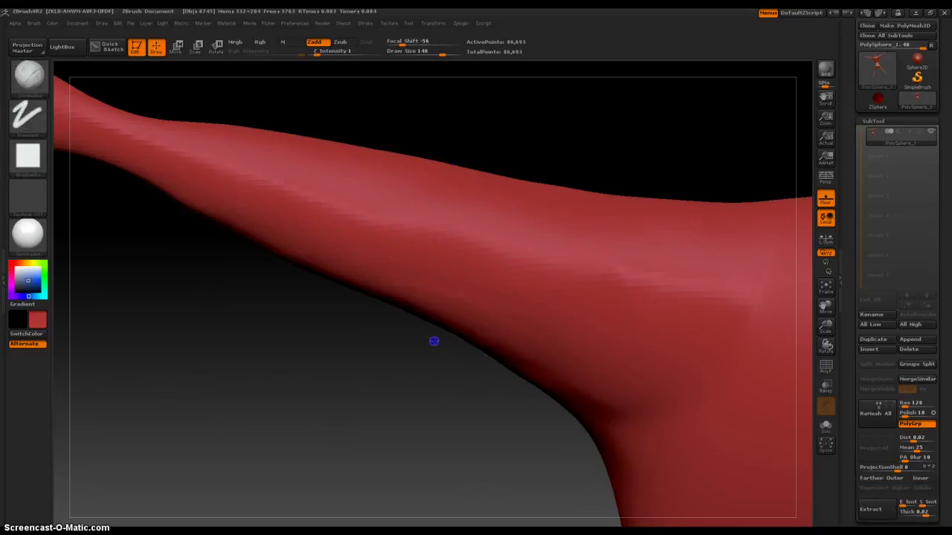
Add another clay stroke along the lower edge of the upper arm toward the armpit and smooth it
left_click_drag(416, 306, 537, 329)
key("ctrl")
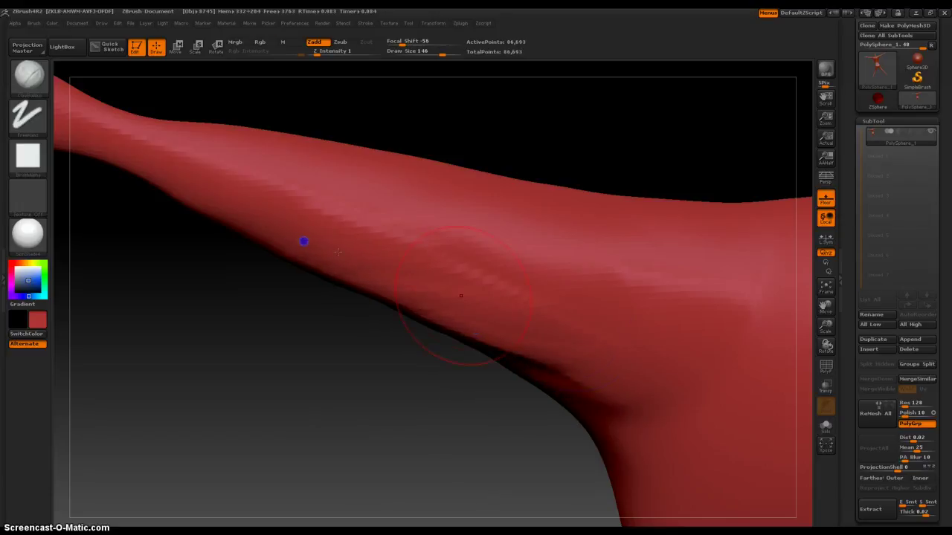
left_click_drag(461, 296, 504, 334, "shift")
left_click_drag(269, 236, 317, 260, "shift")
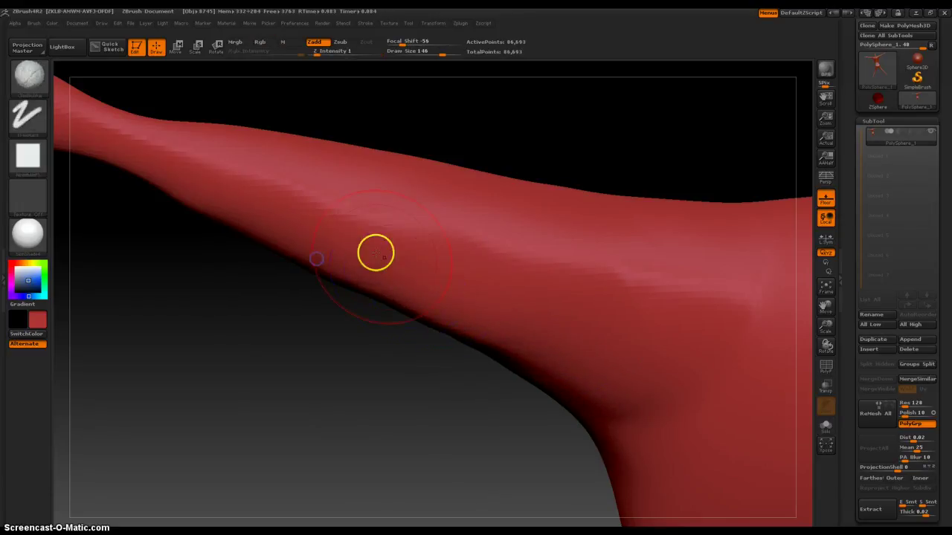
Set the ClayBuildup brush's draw size to 196 for working on the upper arm
mouse_move(325, 359)
left_mouse_down()
mouse_move(319, 343)
mouse_move(299, 350)
mouse_move(309, 457)
left_mouse_up()
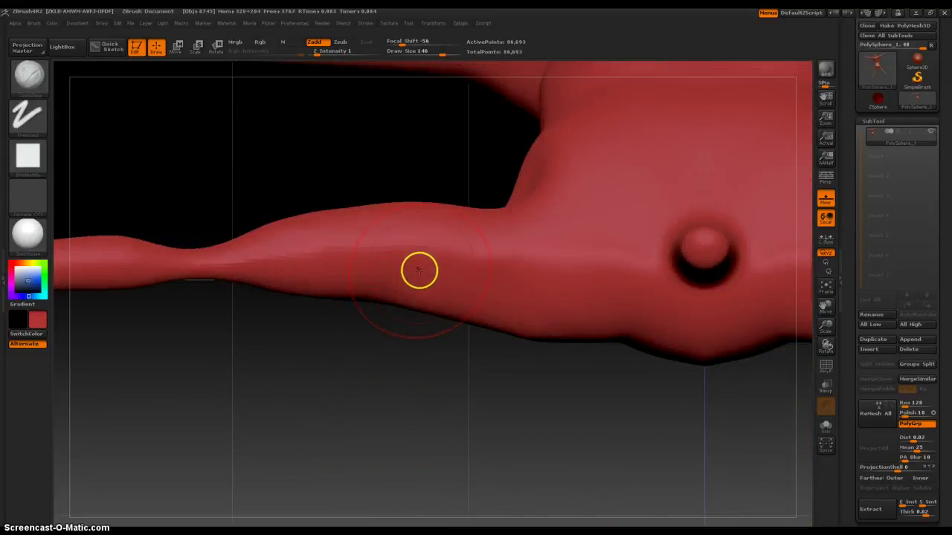
key("bracketright")
key("bracketright")
key("bracketright")
key("bracketright")
key("bracketright")
key("bracketright")
key("bracketright")
key("bracketright")
key("bracketright")
key("bracketright")
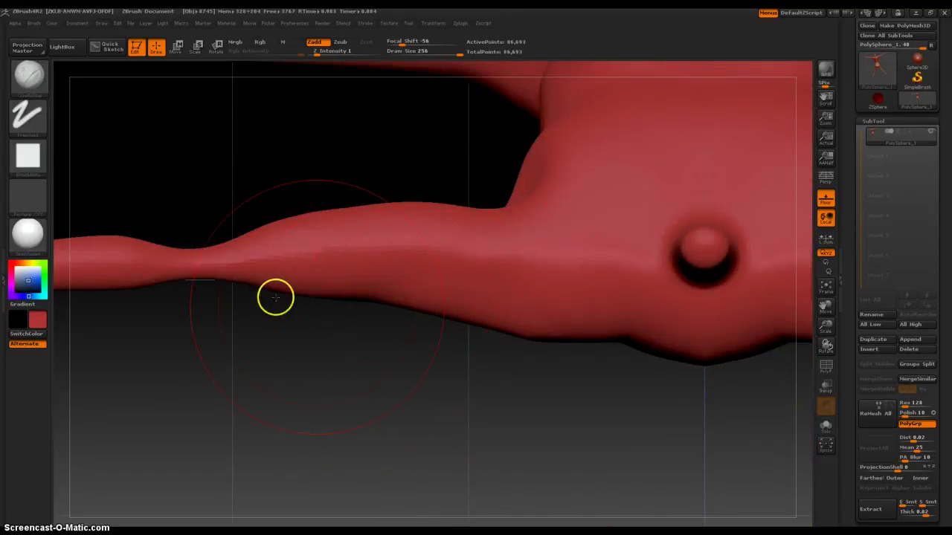
right_click_drag(405, 376, 378, 287)
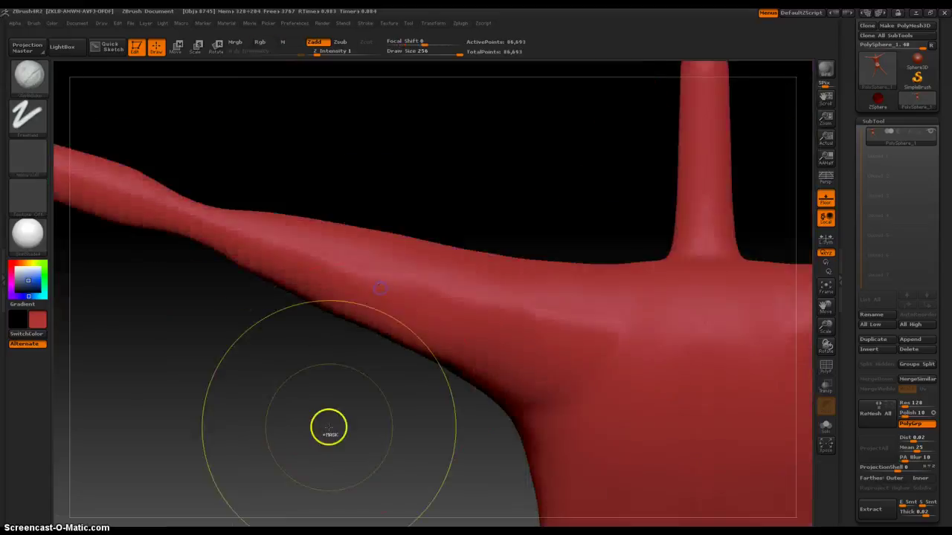
right_click_drag(329, 427, 249, 380, "ctrl")
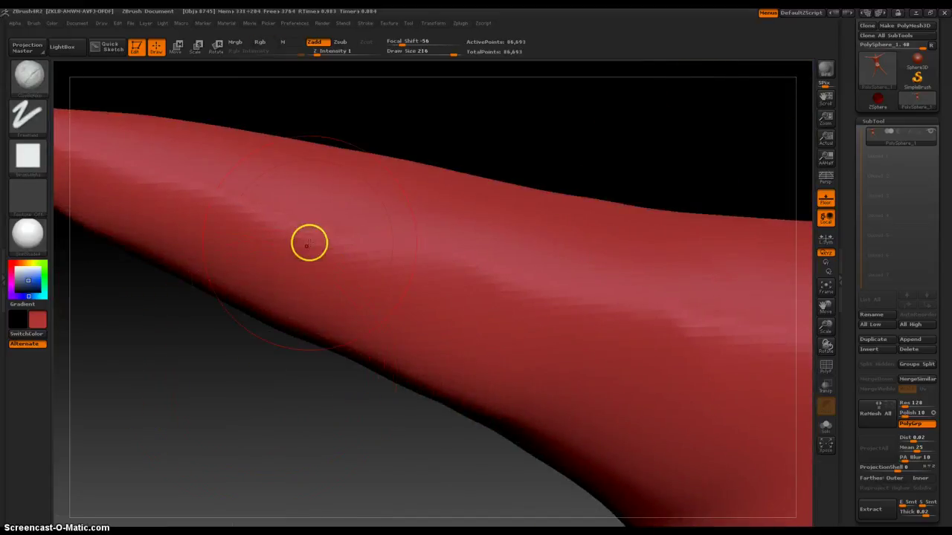
key("bracketleft")
key("bracketleft")
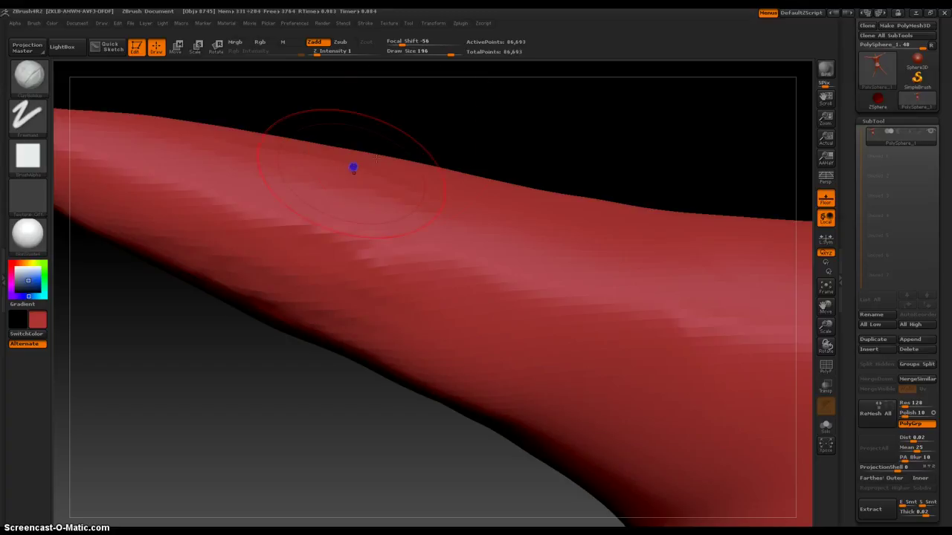
Smooth the lower contour of the upper arm so the bump near the elbow blends into the form
right_click_drag(353, 170, 431, 218)
left_click_drag(336, 410, 316, 277, "alt")
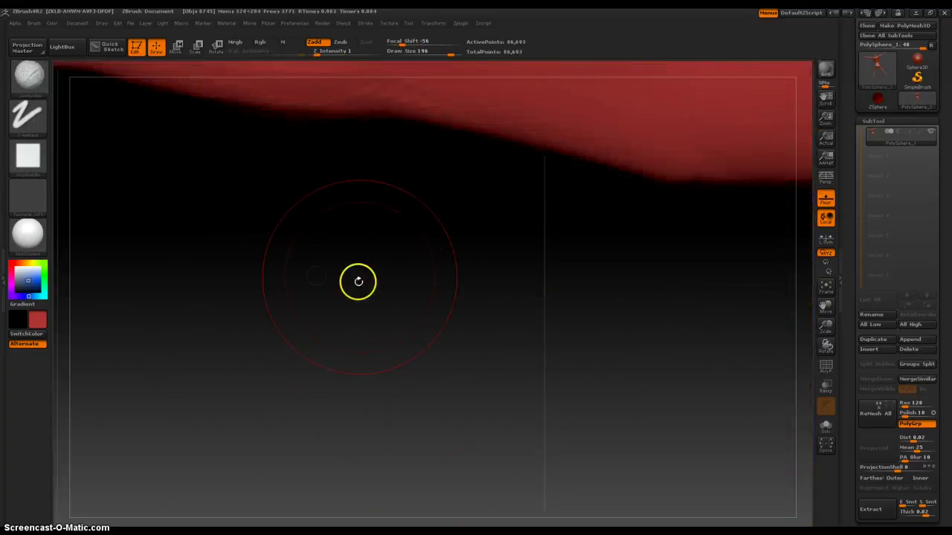
mouse_move(363, 263)
right_mouse_down("alt")
mouse_move(365, 393)
mouse_move(362, 278)
right_mouse_up("alt")
mouse_move(368, 372)
right_mouse_down("alt")
mouse_move(379, 406)
mouse_move(371, 464)
right_mouse_up("alt")
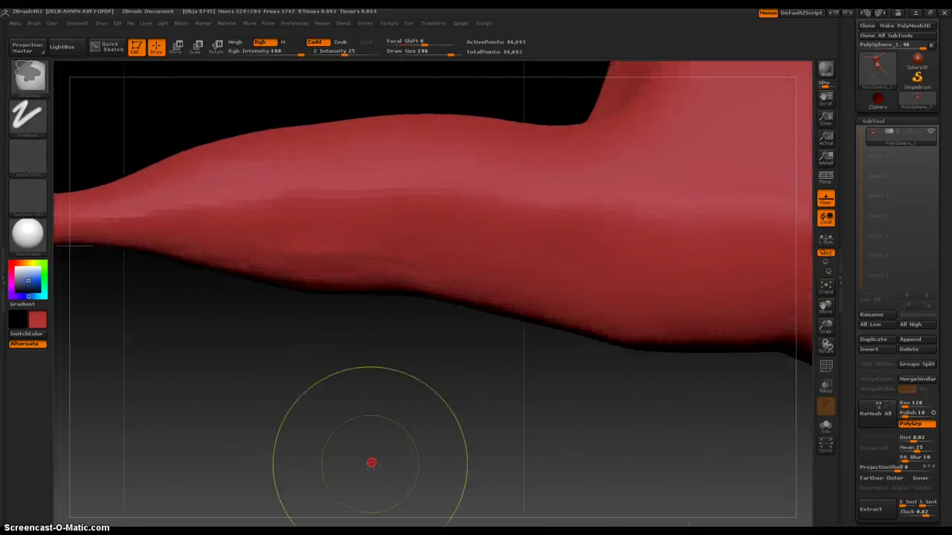
key("shift")
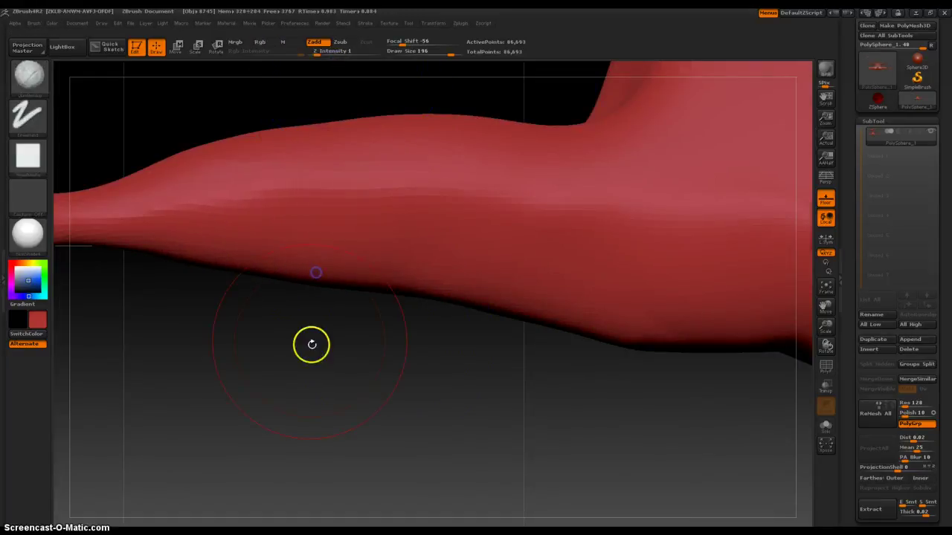
right_click_drag(310, 344, 324, 278, "ctrl")
mouse_move(325, 361)
right_mouse_down("alt")
mouse_move(389, 369)
mouse_move(390, 423)
mouse_move(420, 427)
mouse_move(428, 440)
right_mouse_up("alt")
key("shift")
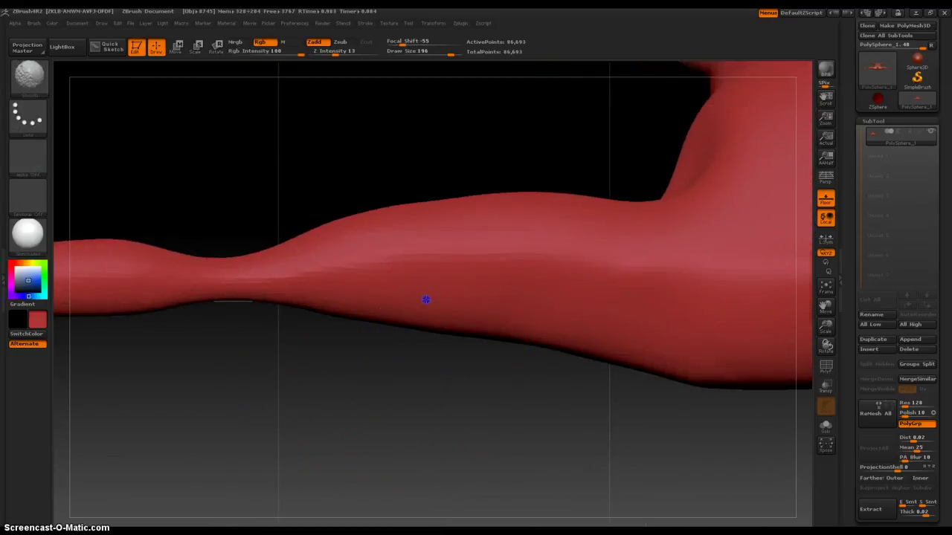
right_click_drag(488, 426, 429, 349, "ctrl")
right_click_drag(451, 432, 399, 430, "alt")
right_click_drag(399, 430, 402, 481, "ctrl")
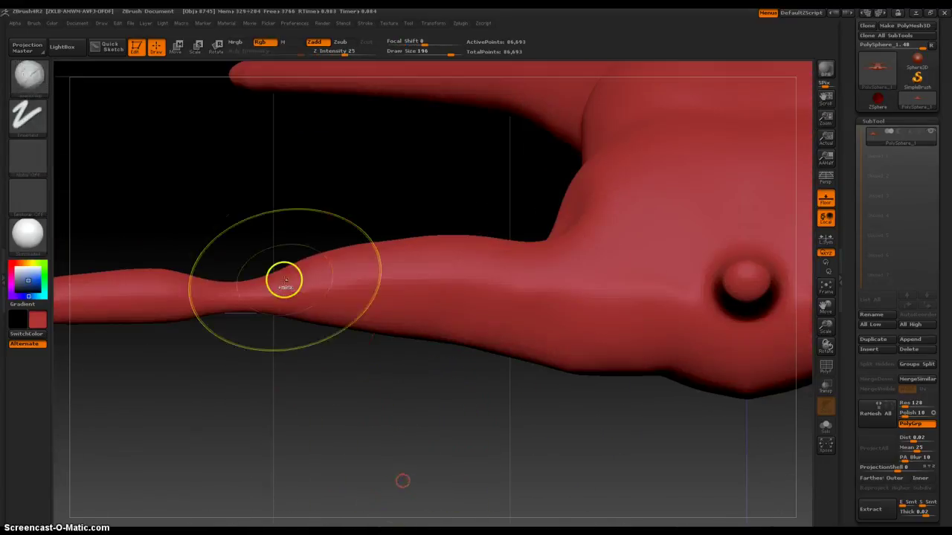
left_click_drag(287, 216, 330, 342, "ctrl")
left_click_drag(367, 185, 362, 198, "ctrl")
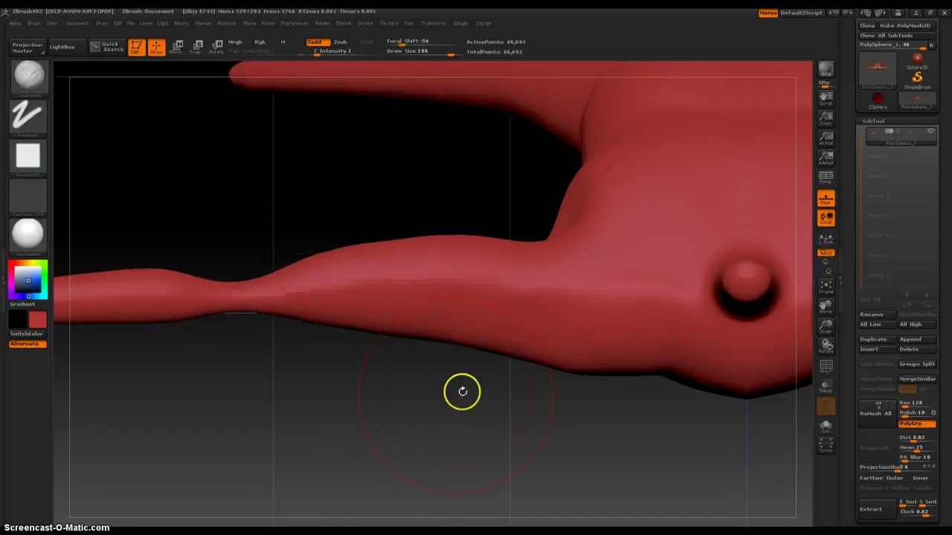
Switch to the Move brush and reshape the lower and upper contours of the upper arm
key("space")
left_click(312, 421)
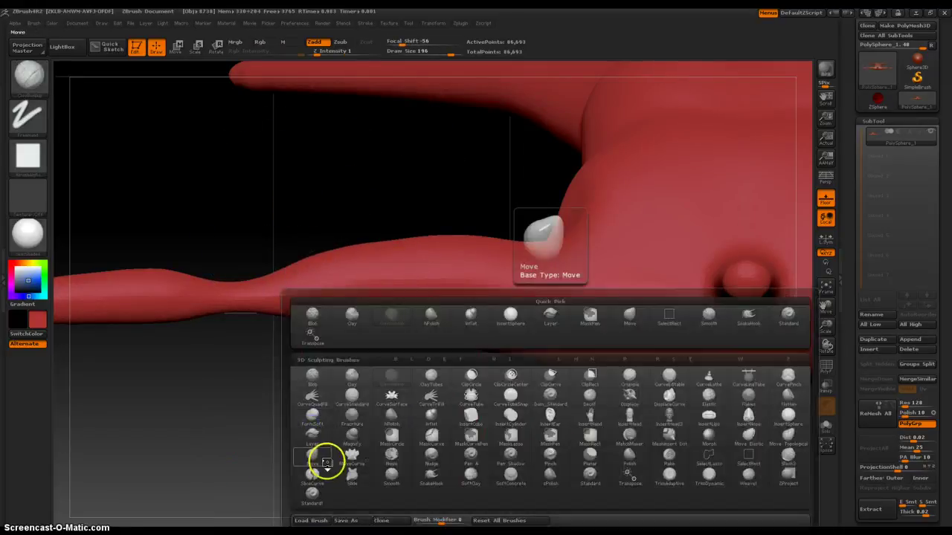
left_click(318, 460)
left_click_drag(450, 340, 451, 345)
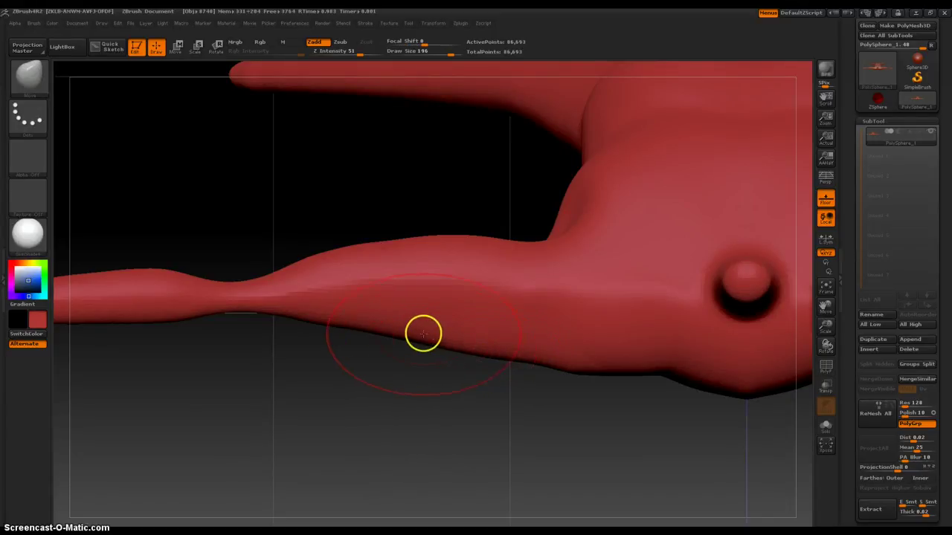
left_click_drag(393, 334, 390, 336)
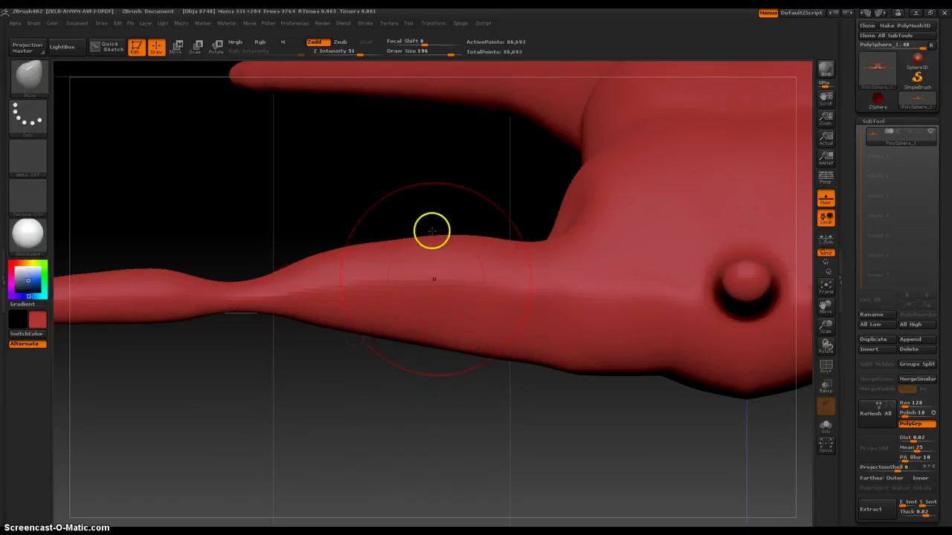
left_click_drag(331, 264, 340, 258)
left_click_drag(401, 238, 469, 251)
Smooth the surface of the upper arm between the elbow and the armpit
left_click_drag(379, 186, 353, 100)
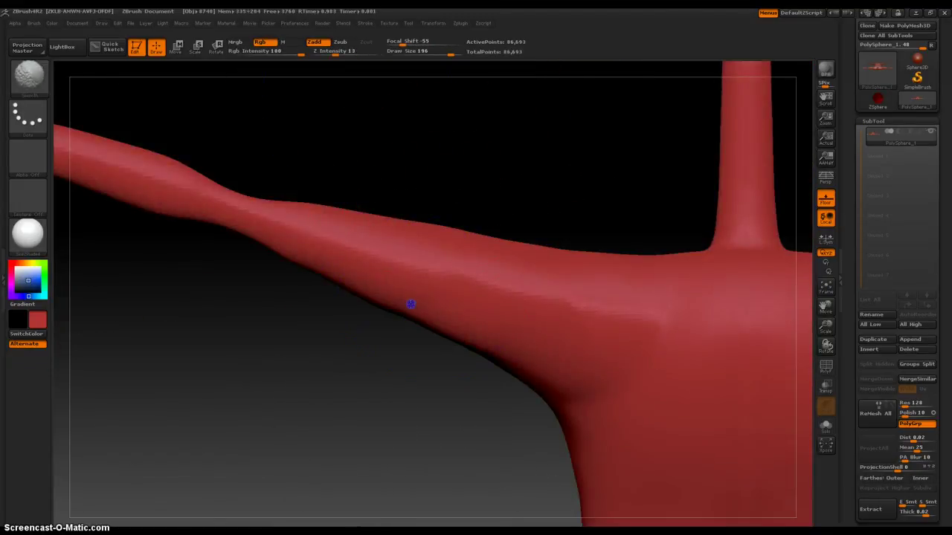
left_click_drag(327, 365, 367, 359)
mouse_move(195, 306)
left_mouse_down()
mouse_move(203, 273)
mouse_move(183, 265)
left_mouse_up()
mouse_move(369, 316)
left_mouse_down("shift")
mouse_move(379, 308)
mouse_move(372, 334)
left_mouse_up("shift")
left_click_drag(171, 259, 169, 186)
mouse_move(215, 257)
left_mouse_down()
mouse_move(236, 293)
mouse_move(242, 378)
mouse_move(201, 319)
left_mouse_up()
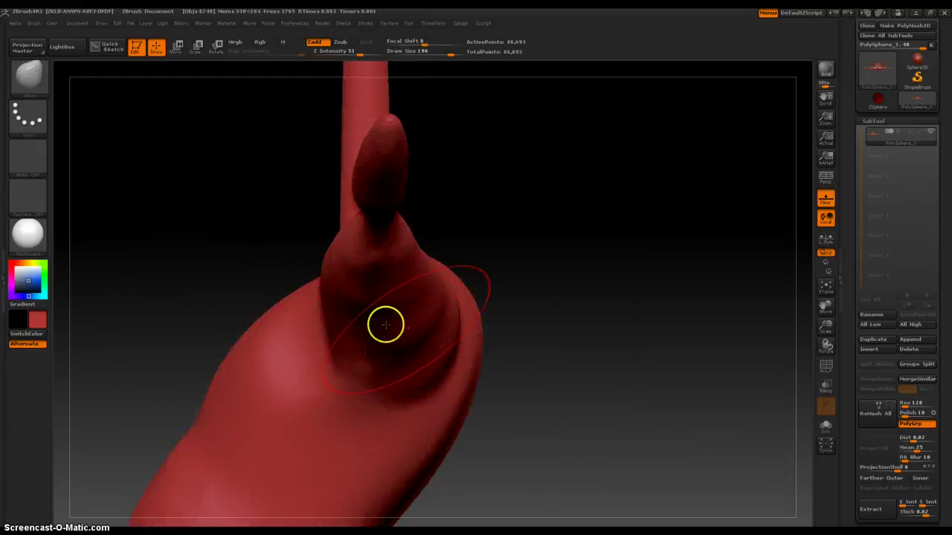
left_click_drag(420, 316, 374, 297, "shift")
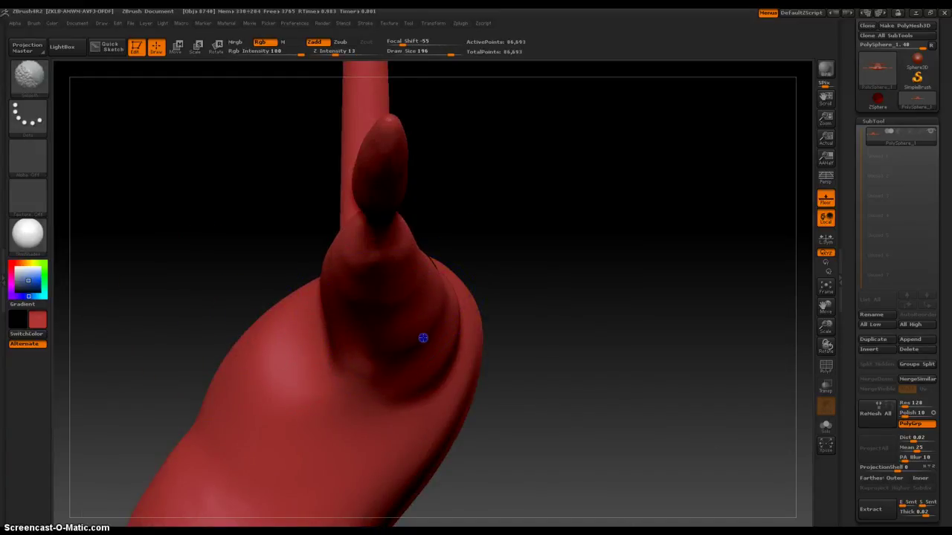
left_click_drag(420, 333, 456, 339, "shift")
left_click_drag(588, 334, 521, 335)
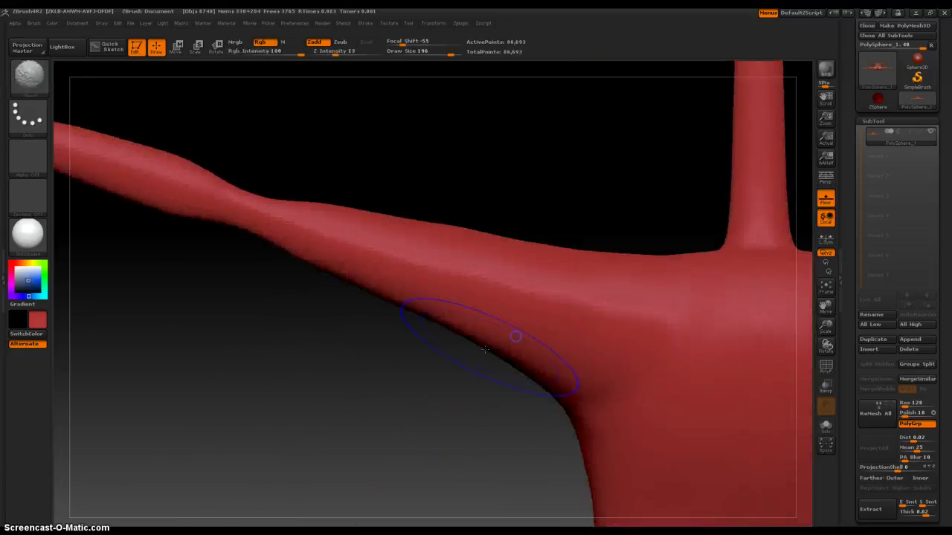
Mask both forearms up to the elbow and invert the mask so only the forearms stay editable
mouse_move(453, 385)
left_mouse_down()
mouse_move(528, 415)
mouse_move(502, 442)
left_mouse_up()
left_click_drag(534, 386, 393, 391, "alt")
left_click_drag(371, 442, 464, 371, "alt")
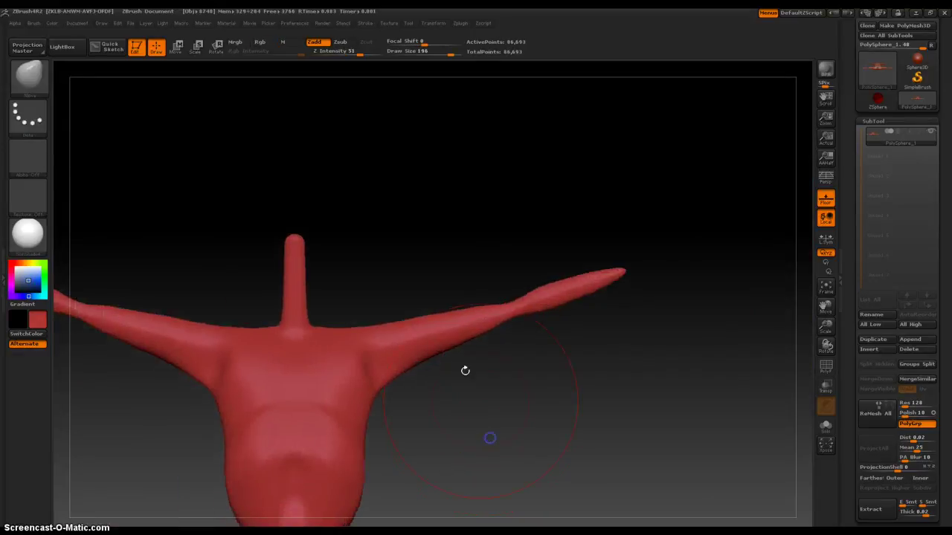
left_click_drag(453, 435, 491, 328, "alt")
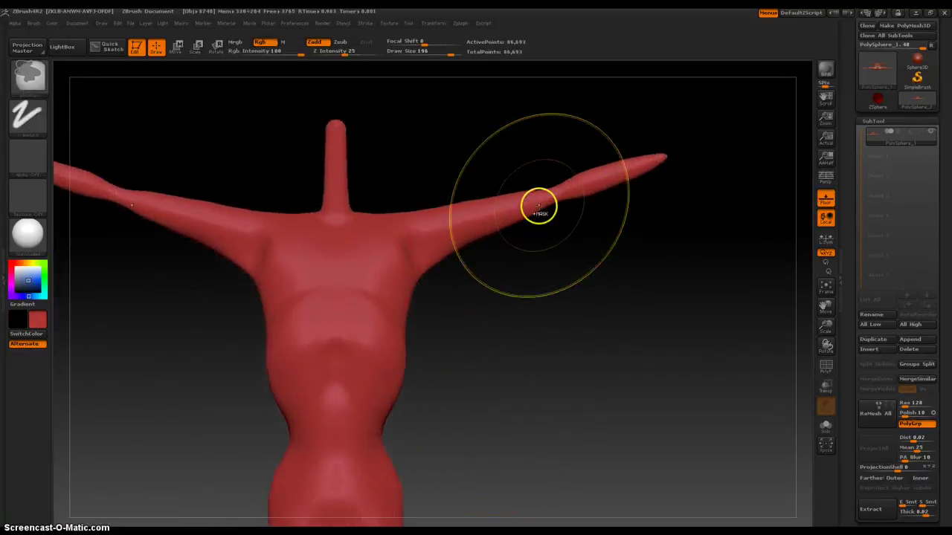
left_click_drag(543, 200, 488, 228, "ctrl")
left_click_drag(580, 242, 585, 286, "ctrl")
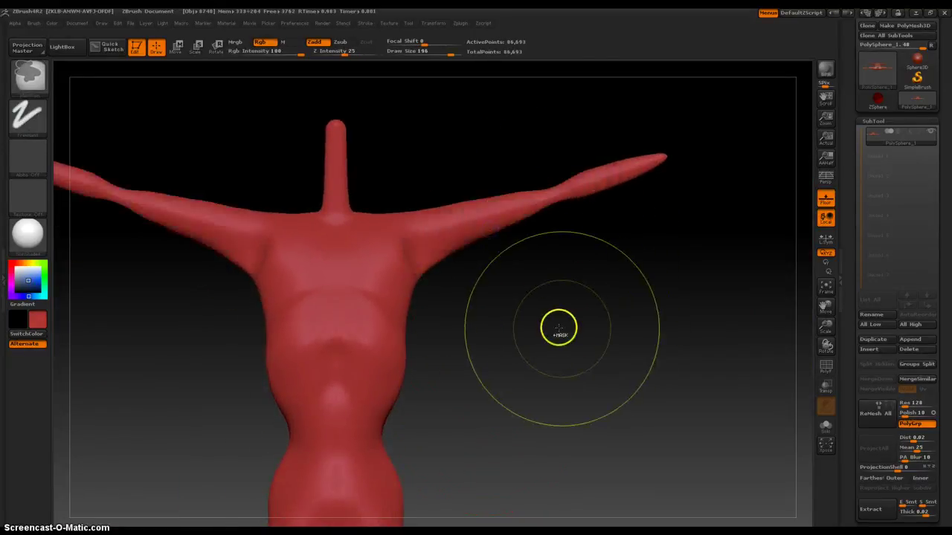
mouse_move(408, 166)
left_mouse_down("ctrl")
mouse_move(495, 291)
mouse_move(546, 331)
mouse_move(548, 309)
left_mouse_up("ctrl")
left_click_drag(539, 293, 726, 224, "ctrl")
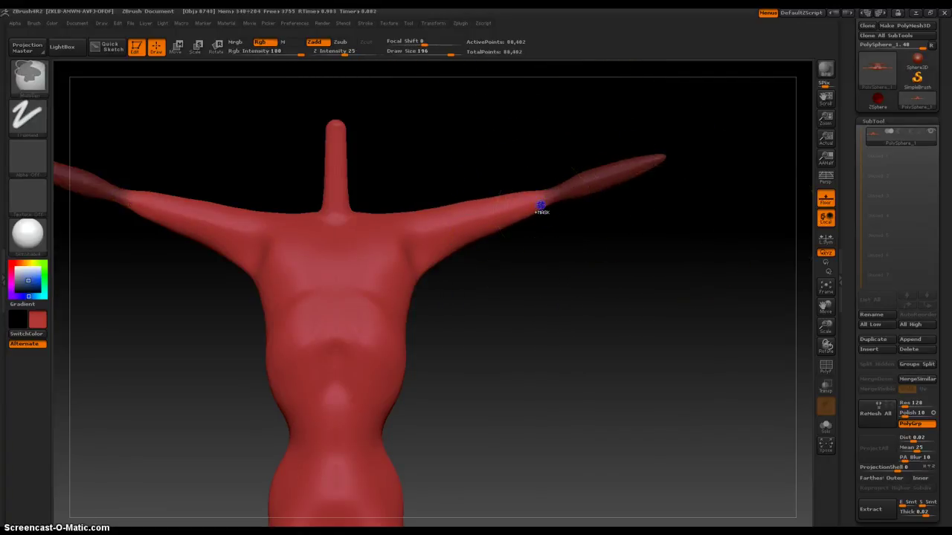
left_click(578, 287, "ctrl")
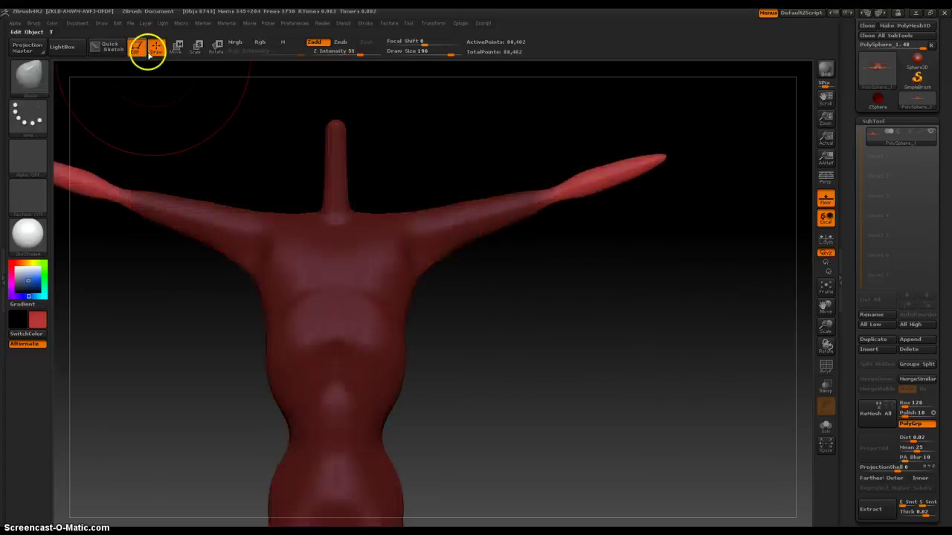
Lengthen the unmasked forearms by pulling their tips outward with the Move brush
left_click(176, 47)
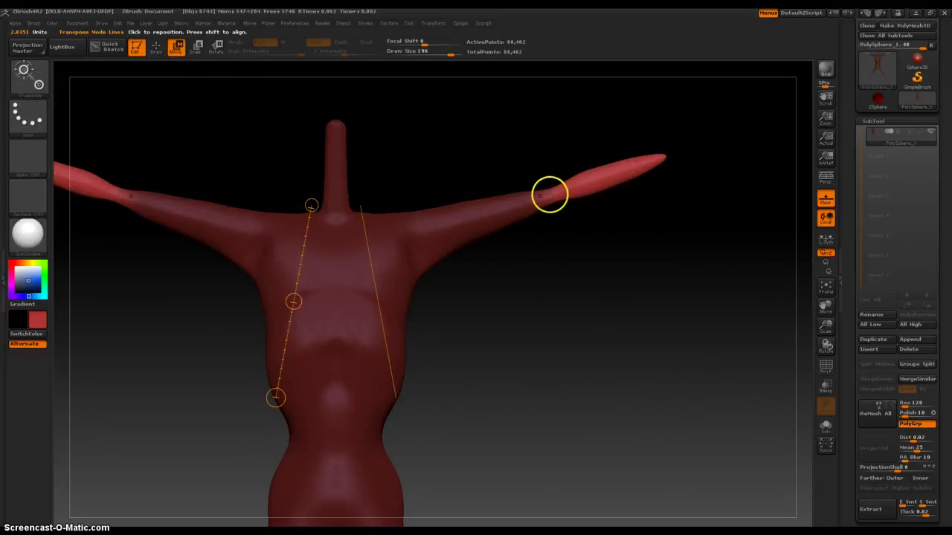
left_click(158, 46)
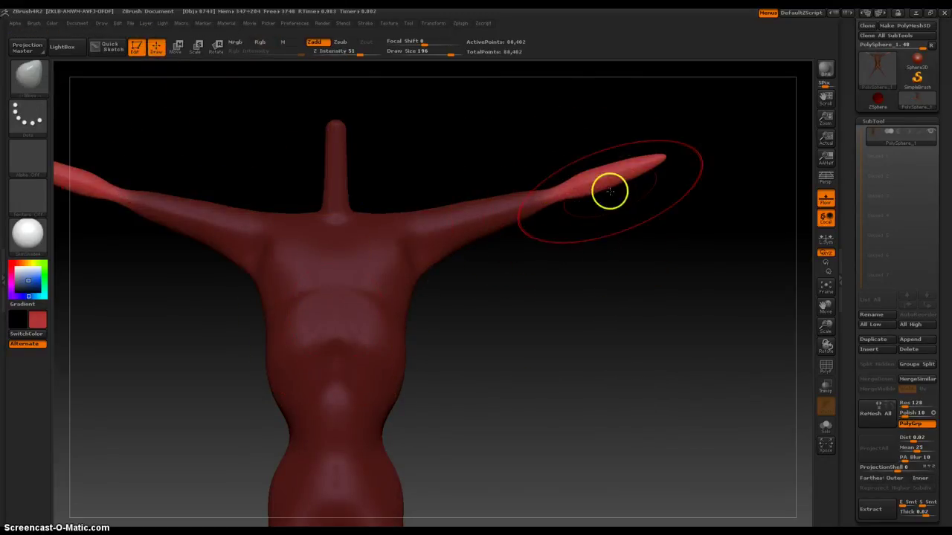
mouse_move(635, 342)
right_mouse_down("ctrl")
mouse_move(597, 305)
mouse_move(567, 417)
right_mouse_up("ctrl")
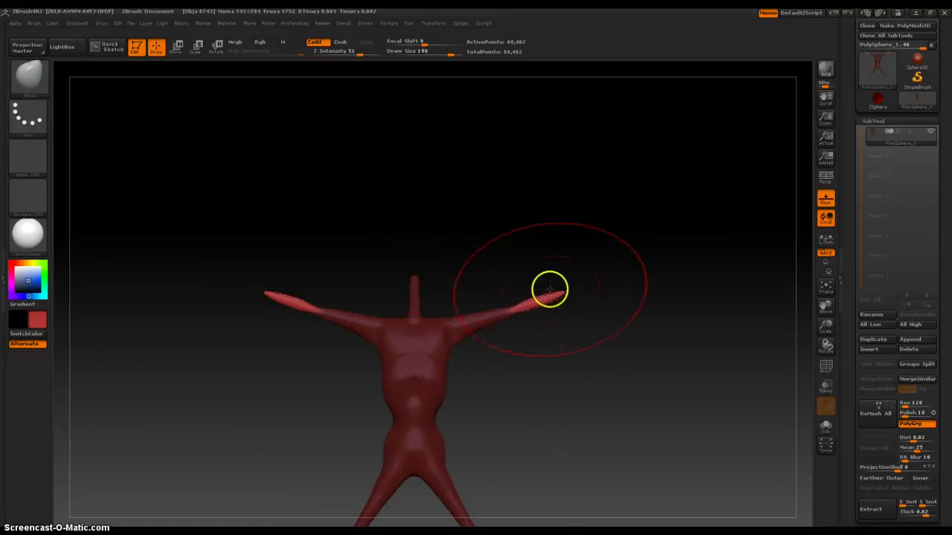
left_click_drag(563, 294, 607, 282)
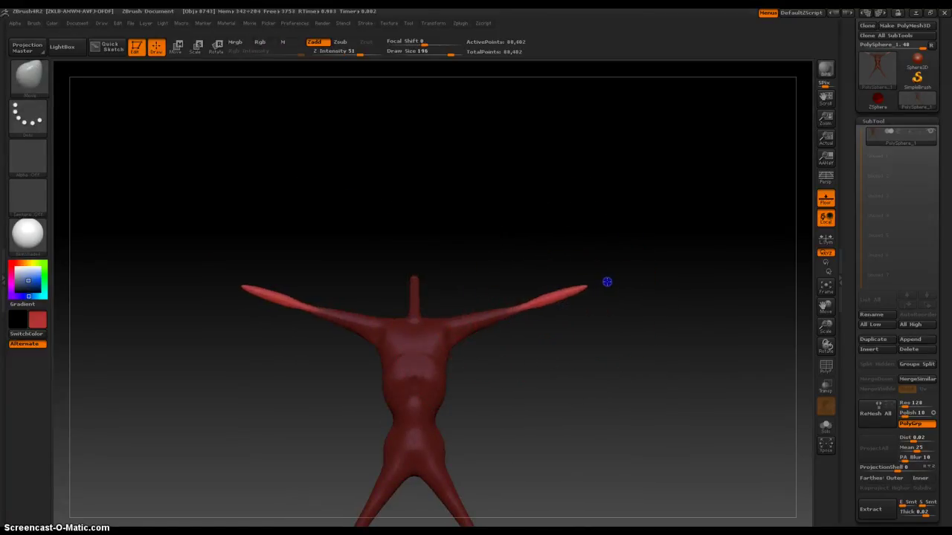
Invert the mask, pull the elbow end of the upper arm outward, and mask the body again
left_click(553, 348, "ctrl")
left_click_drag(517, 312, 517, 312)
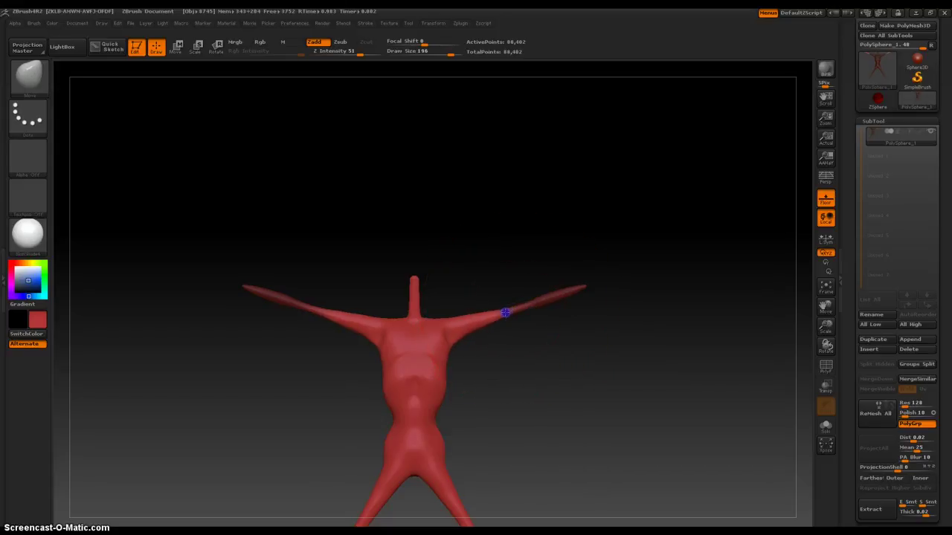
left_click_drag(505, 313, 552, 295)
left_click(543, 344, "ctrl")
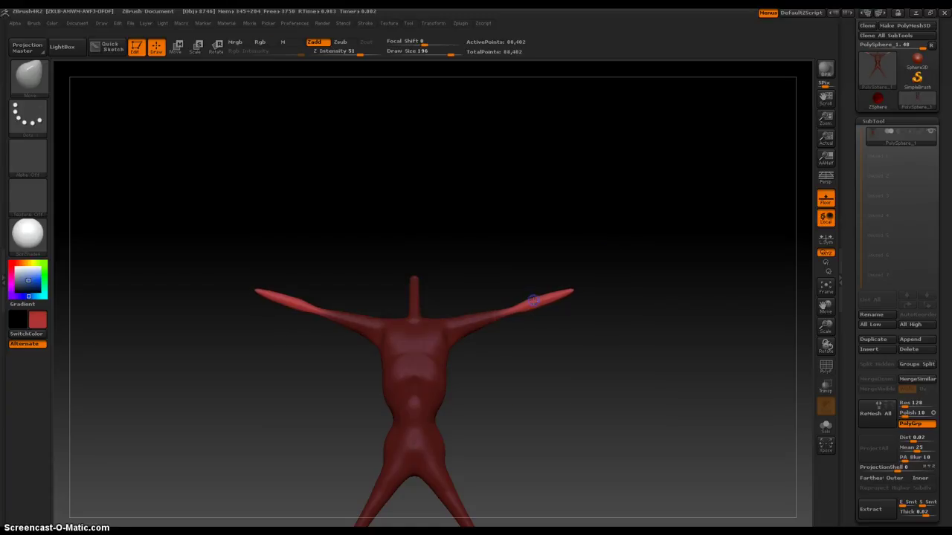
Inflate the elbow end of the forearm with the Inflat brush and clear the mask
right_click_drag(542, 320, 553, 457, "ctrl")
right_click_drag(561, 386, 559, 461, "ctrl")
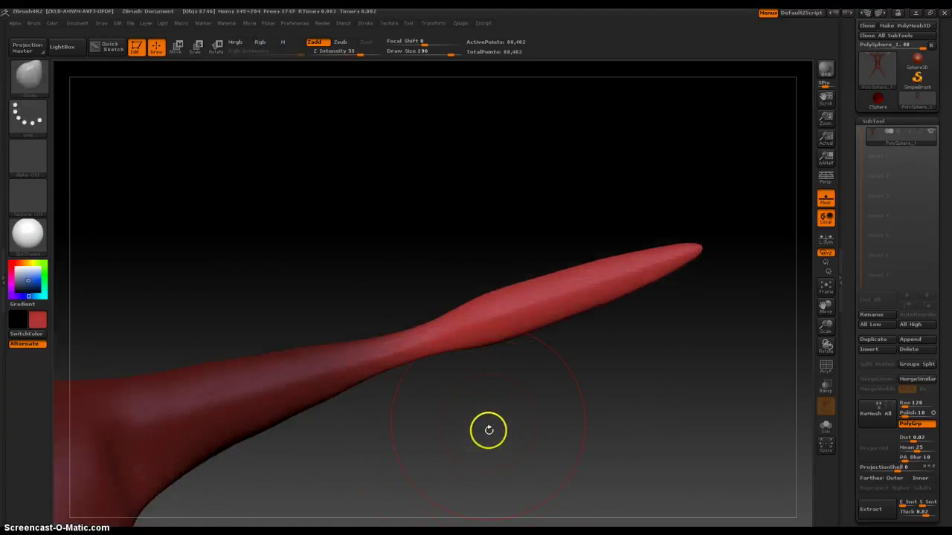
right_click(424, 339)
left_click(326, 361)
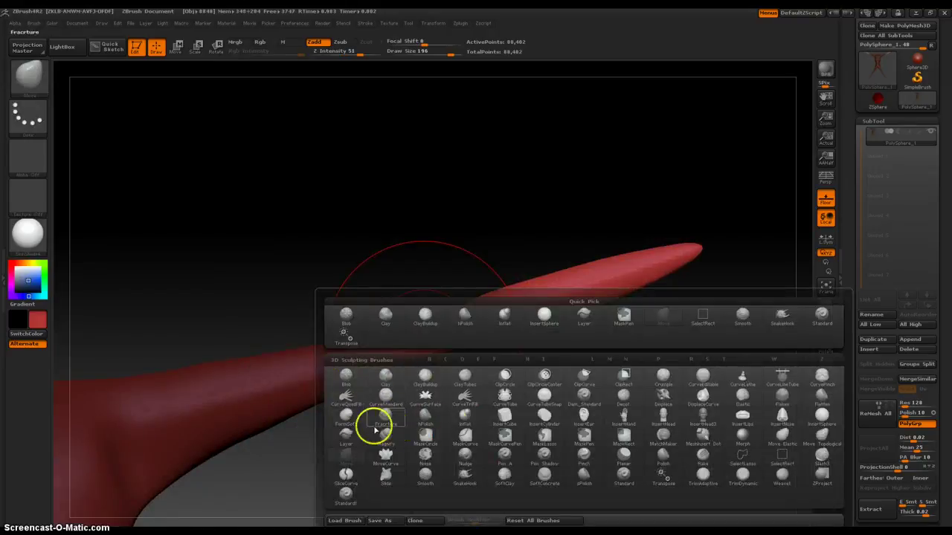
left_click(464, 416)
left_click_drag(438, 328, 476, 311)
left_click_drag(540, 441, 544, 409, "ctrl")
Inflate the upper and lower sides of the forearm to build up its muscle volume
mouse_move(503, 302)
left_mouse_down()
mouse_move(480, 311)
mouse_move(499, 281)
left_mouse_up()
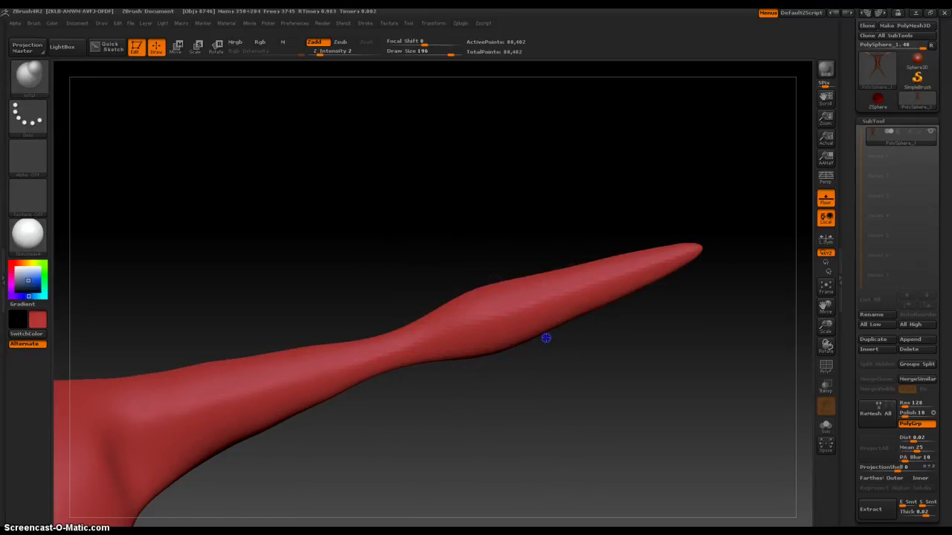
left_click_drag(545, 338, 561, 338)
mouse_move(544, 282)
left_mouse_down()
mouse_move(545, 272)
mouse_move(533, 279)
mouse_move(547, 269)
left_mouse_up()
left_click_drag(575, 290, 565, 308)
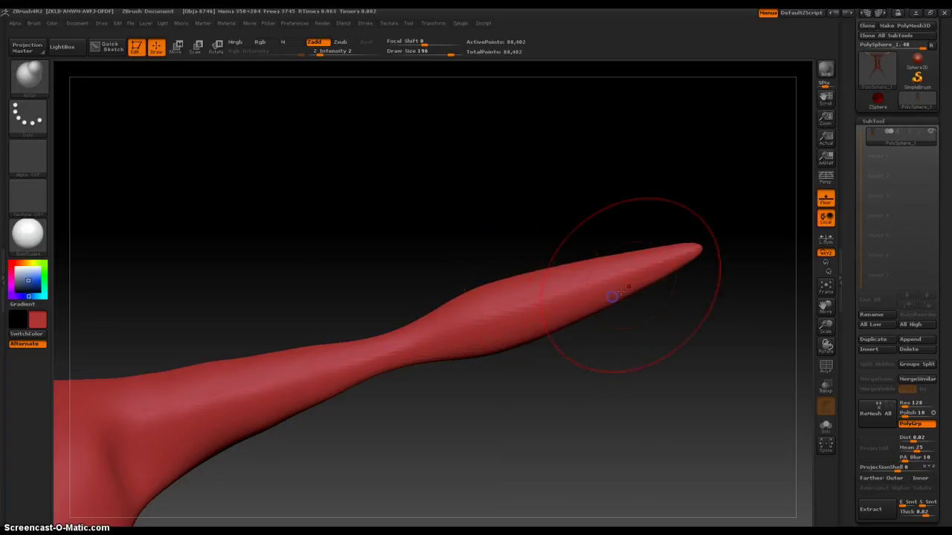
left_click_drag(532, 271, 434, 308)
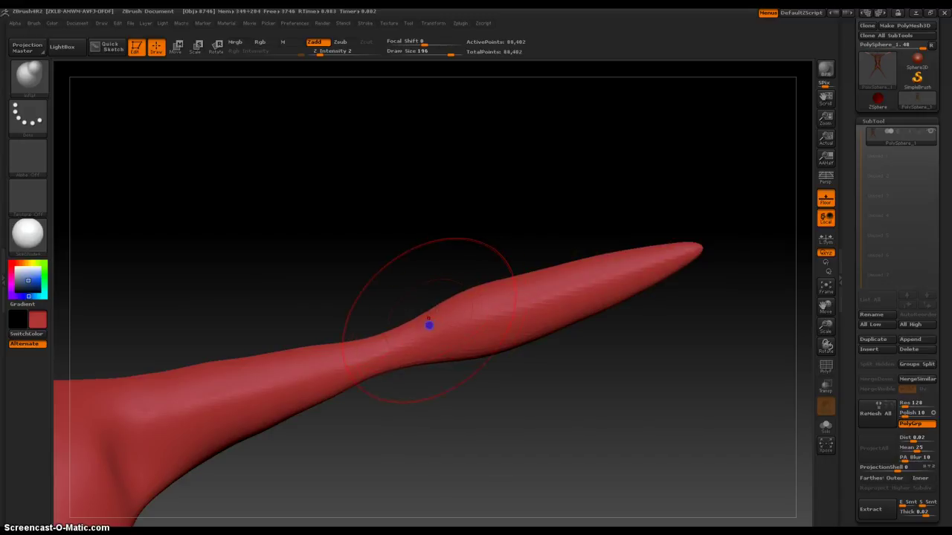
Switch to the Move brush, pull the forearm's bulge closer to the elbow, and smooth the forearm
right_click(457, 325)
left_click(373, 347)
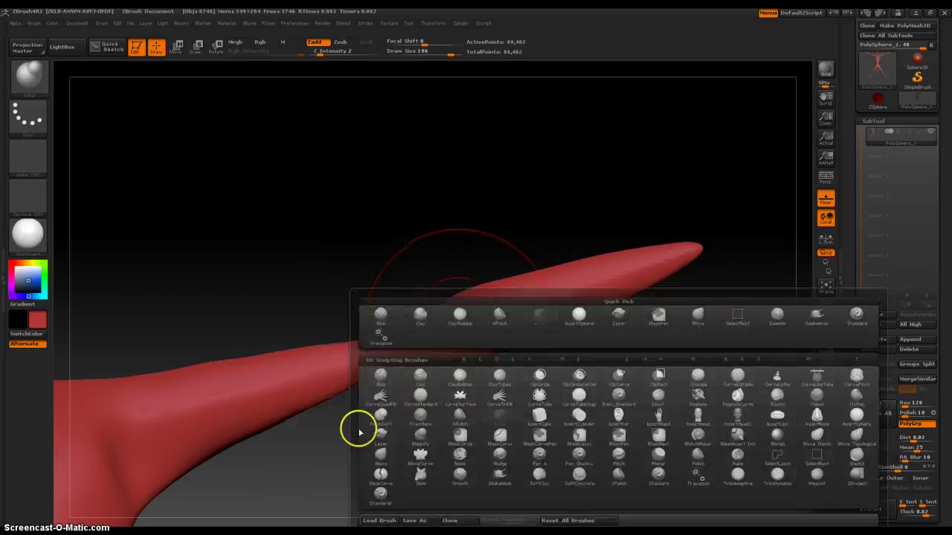
left_click(382, 462)
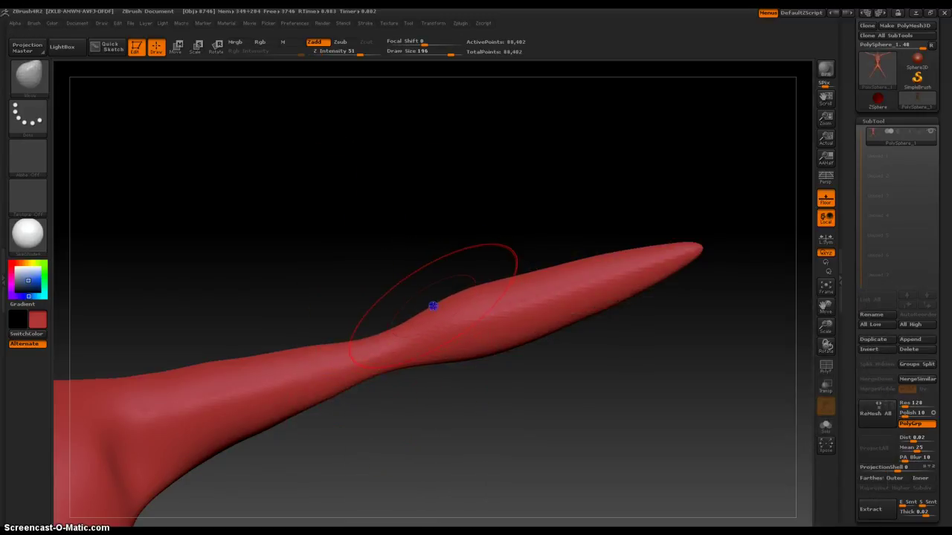
left_click_drag(433, 305, 405, 311)
left_click_drag(458, 351, 453, 360)
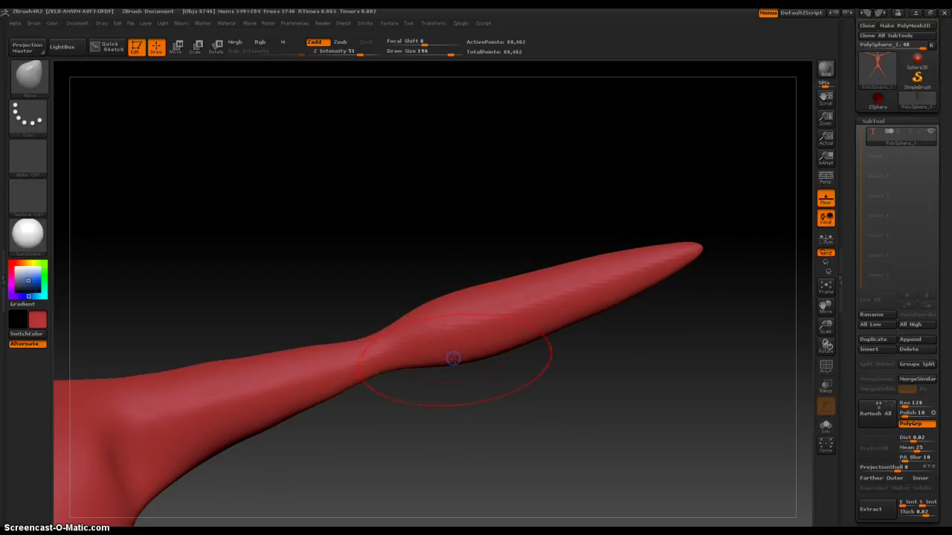
mouse_move(343, 372)
left_mouse_down()
mouse_move(355, 357)
mouse_move(285, 347)
mouse_move(301, 347)
left_mouse_up()
left_click_drag(379, 328, 419, 320)
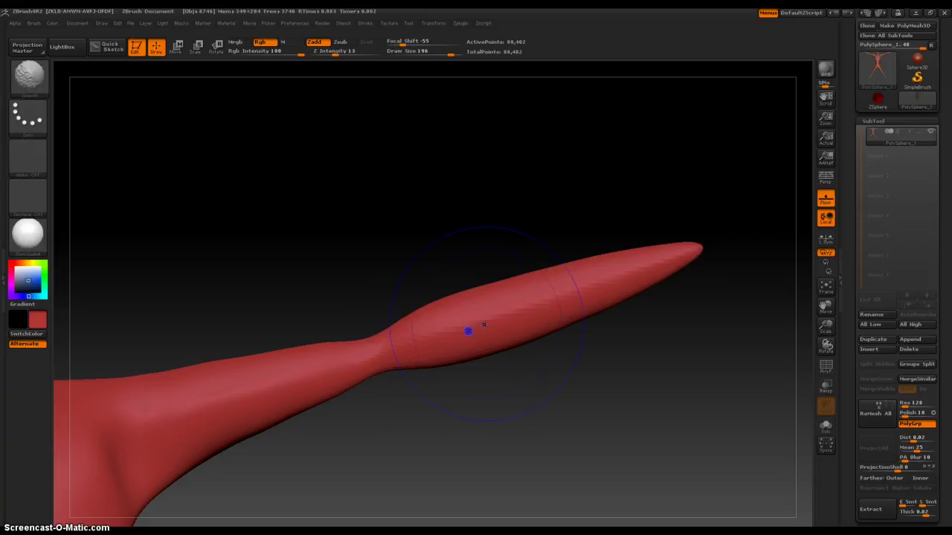
left_click_drag(485, 334, 523, 318, "shift")
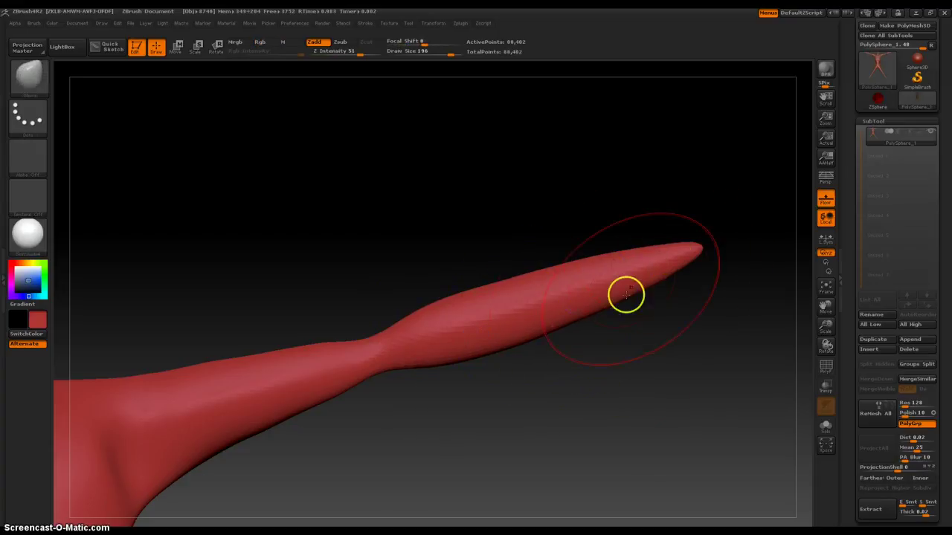
right_click_drag(610, 365, 602, 295, "ctrl")
mouse_move(602, 295)
left_mouse_down("alt")
mouse_move(572, 379)
mouse_move(548, 334)
mouse_move(523, 361)
mouse_move(505, 340)
left_mouse_up("alt")
right_click_drag(505, 339, 507, 427, "ctrl")
right_click_drag(506, 356, 499, 444, "ctrl")
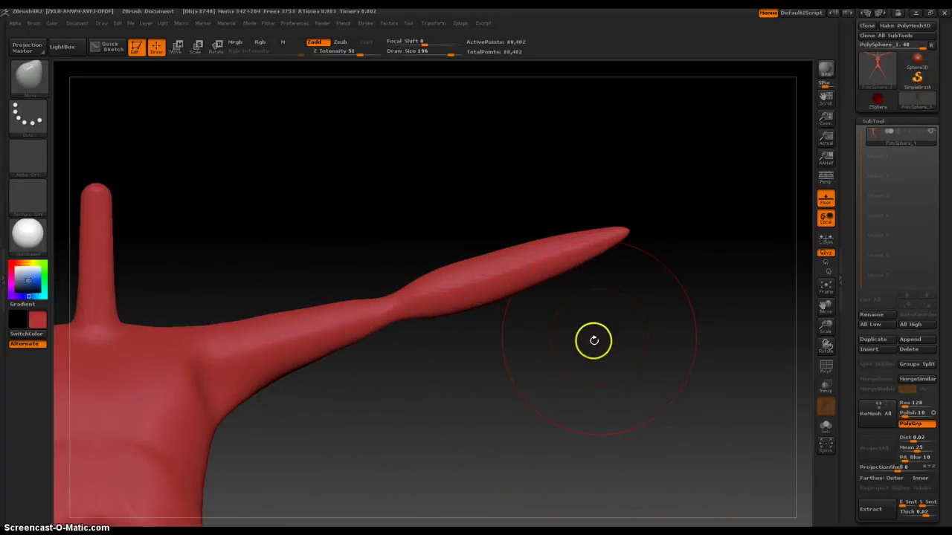
Examine the reshaped forearm up close and judge both arms against the proportions of the whole body
left_click_drag(595, 337, 427, 380, "alt")
right_click_drag(438, 363, 438, 394, "ctrl")
left_click_drag(475, 381, 490, 400, "alt")
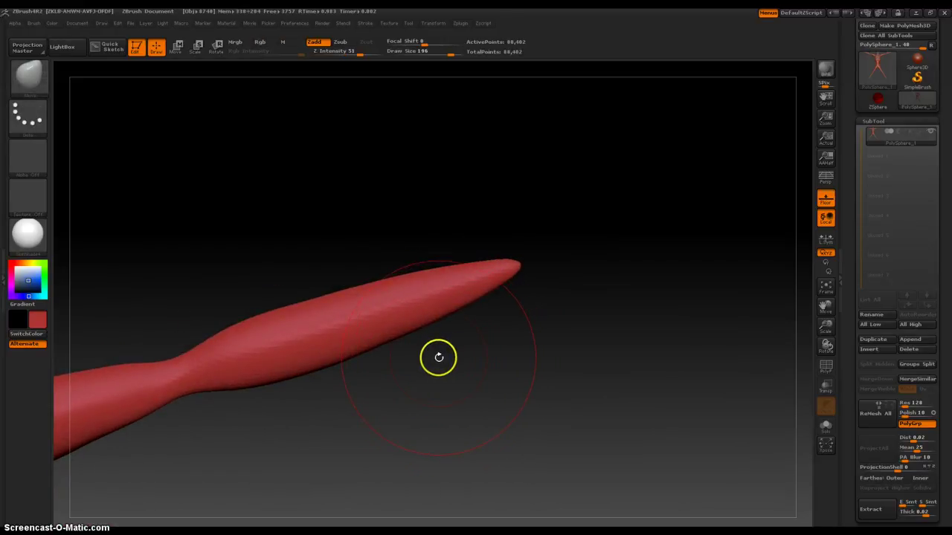
left_click_drag(406, 397, 598, 288, "alt")
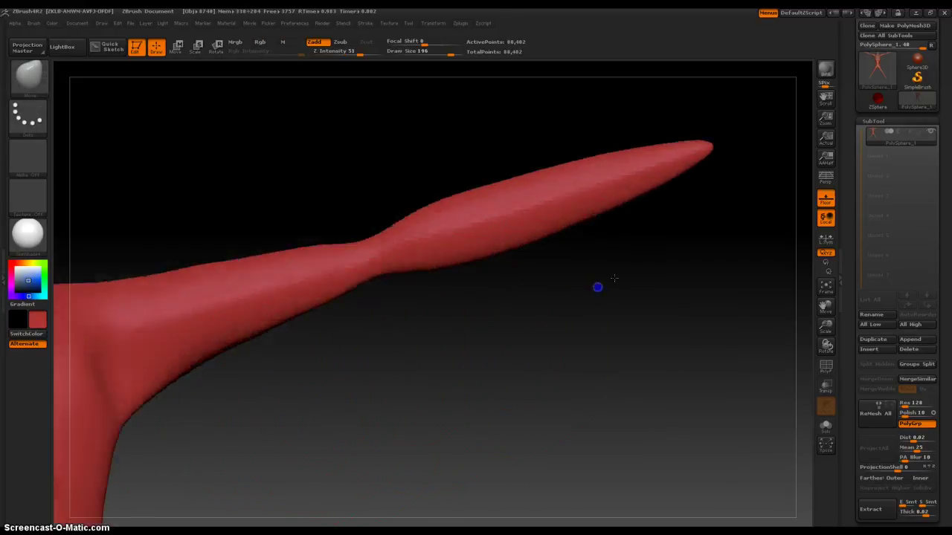
left_click_drag(349, 396, 518, 324, "alt")
right_click_drag(468, 425, 478, 315, "ctrl")
left_click_drag(663, 352, 543, 356, "alt")
right_click_drag(522, 397, 526, 354, "ctrl")
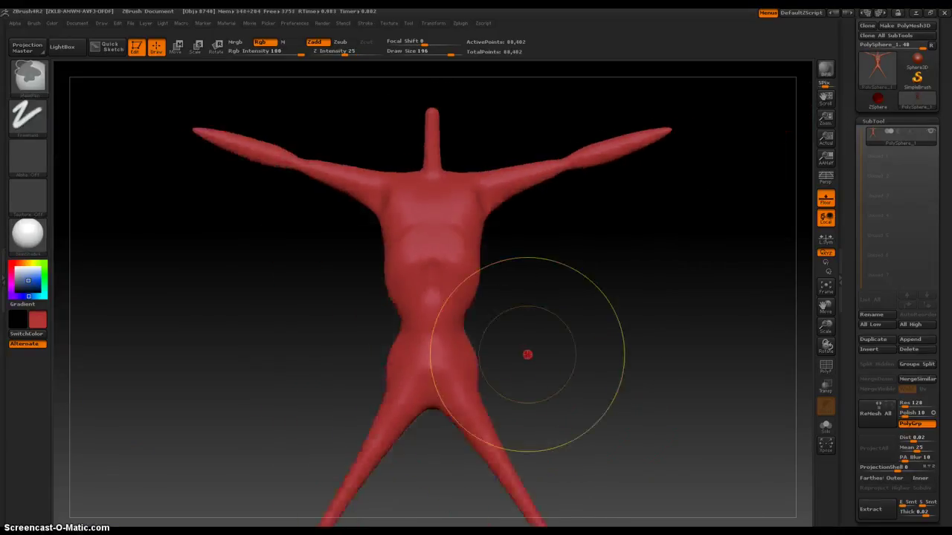
left_click_drag(556, 335, 526, 384, "alt")
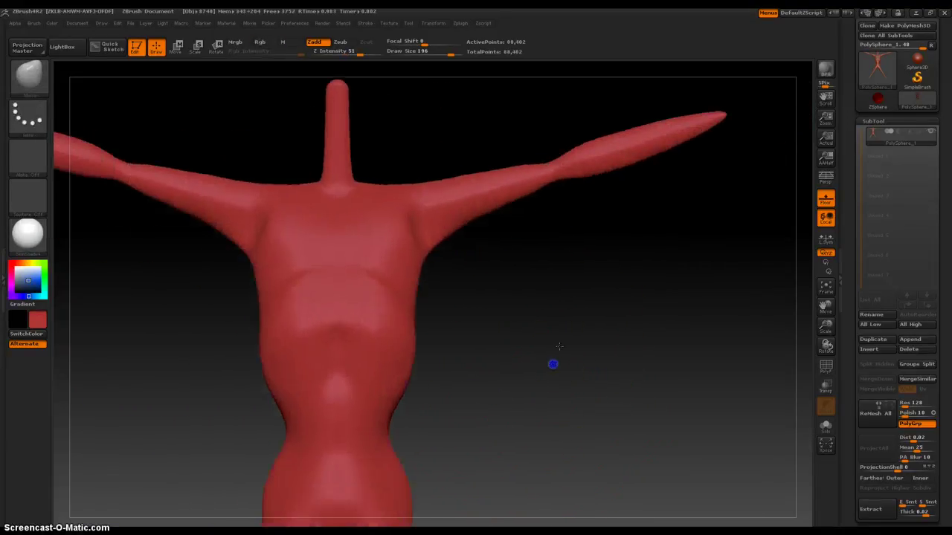
Carve the front of the torso inward beneath the ribcage in side view with the ClayBuildup brush and remesh the body
mouse_move(552, 364)
left_mouse_down()
mouse_move(531, 418)
mouse_move(616, 427)
mouse_move(625, 404)
mouse_move(591, 406)
mouse_move(567, 380)
mouse_move(427, 369)
left_mouse_up()
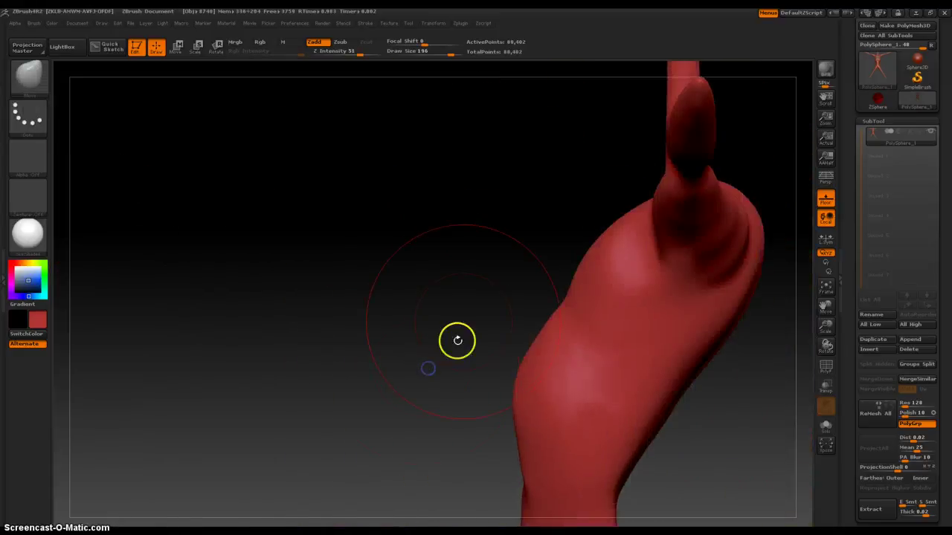
right_click_drag(446, 310, 440, 389, "ctrl")
left_click_drag(376, 399, 454, 193, "alt")
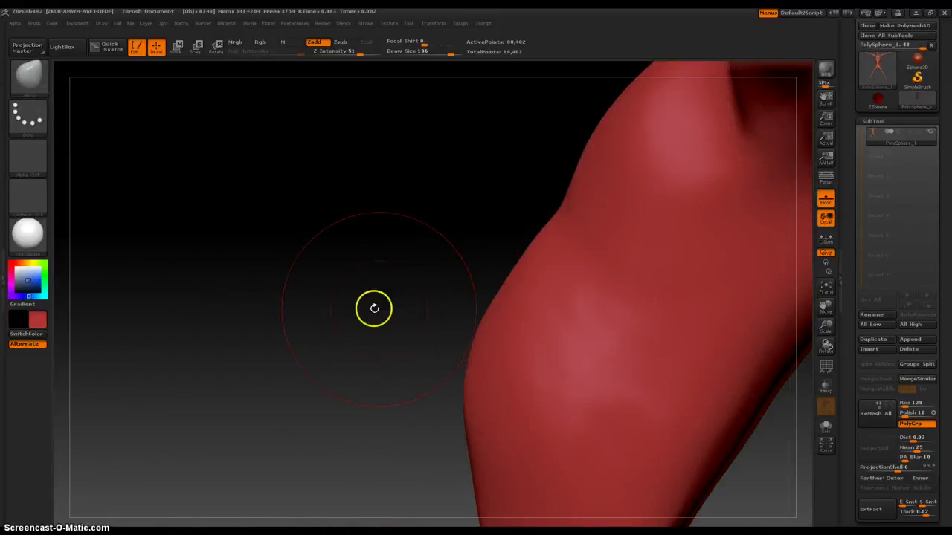
right_click_drag(357, 319, 371, 277, "ctrl")
mouse_move(383, 335)
left_mouse_down("alt")
mouse_move(404, 321)
mouse_move(386, 401)
left_mouse_up("alt")
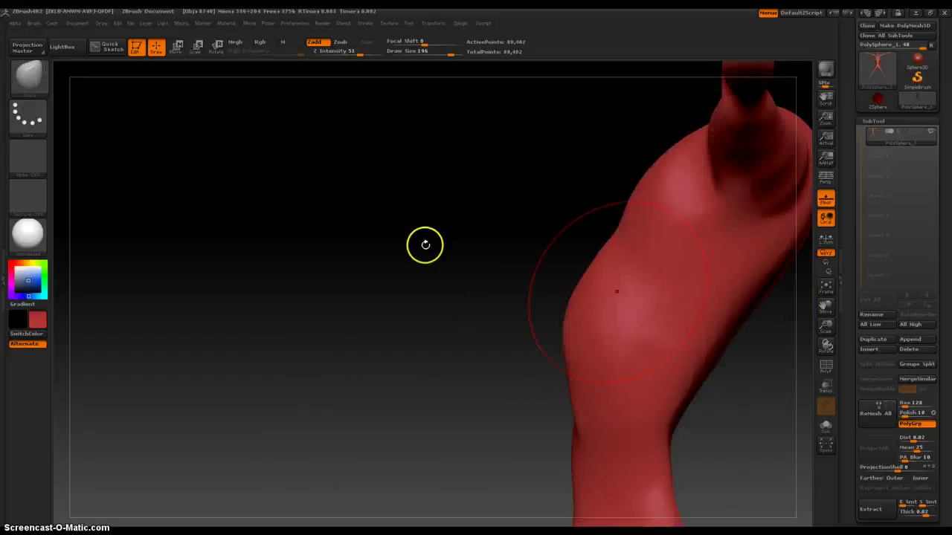
left_click_drag(449, 258, 457, 299)
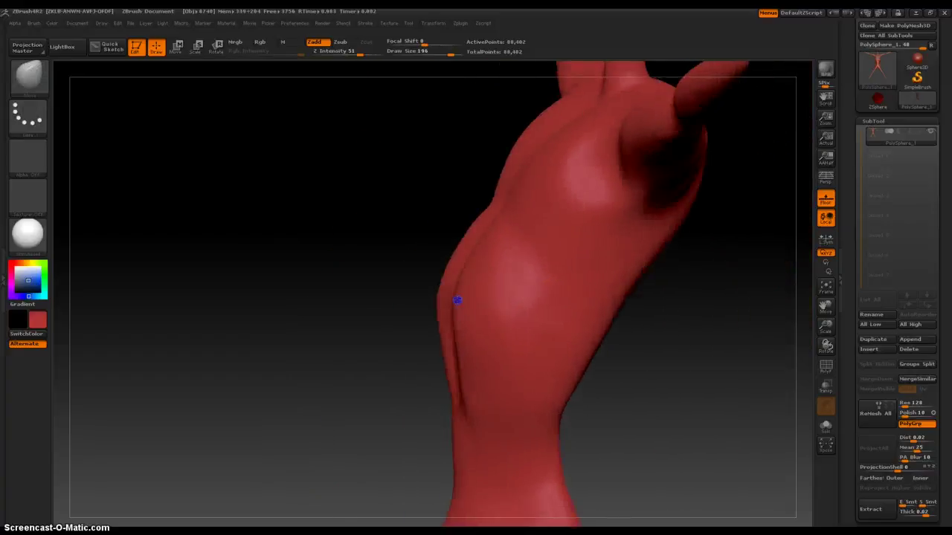
right_click(496, 275)
left_click(419, 296)
left_click(498, 374)
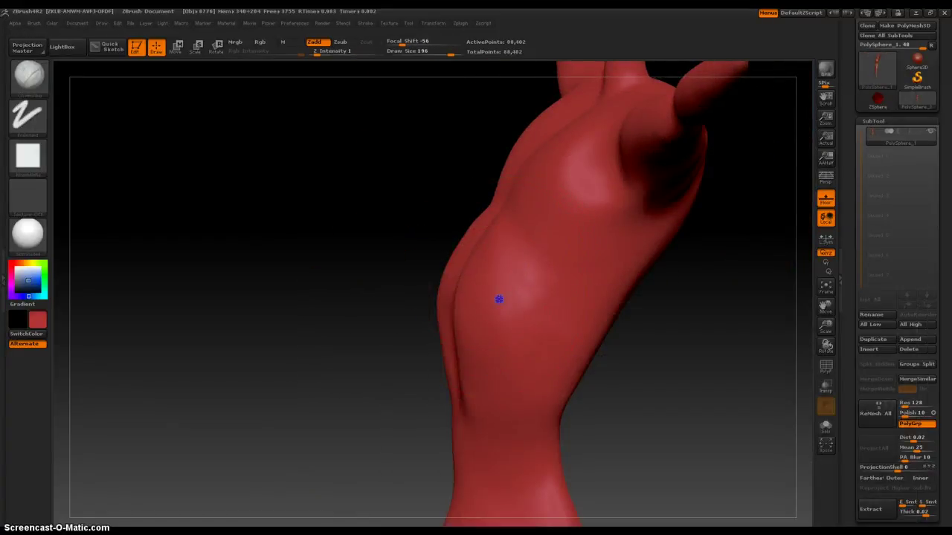
mouse_move(478, 330)
left_mouse_down("alt")
mouse_move(458, 327)
mouse_move(467, 355)
mouse_move(470, 305)
left_mouse_up("alt")
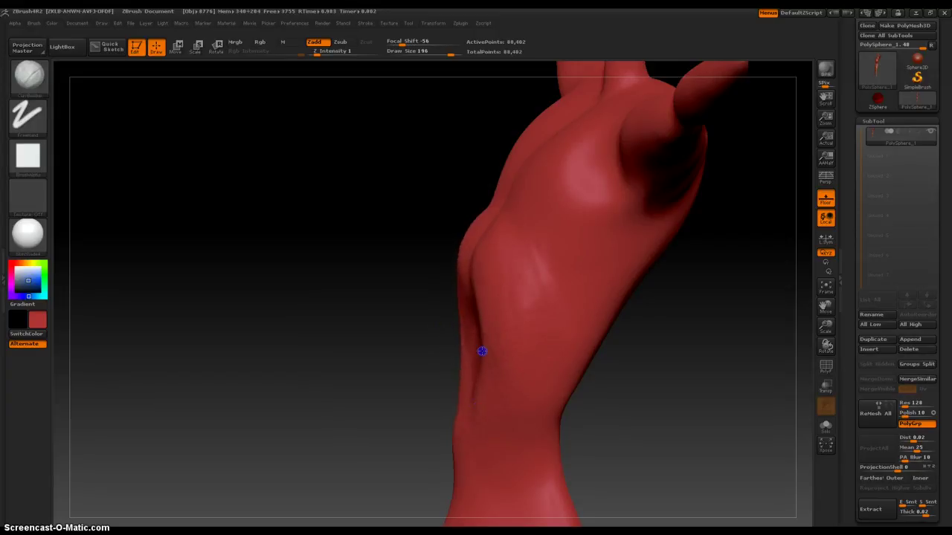
left_click_drag(639, 367, 739, 410, "ctrl")
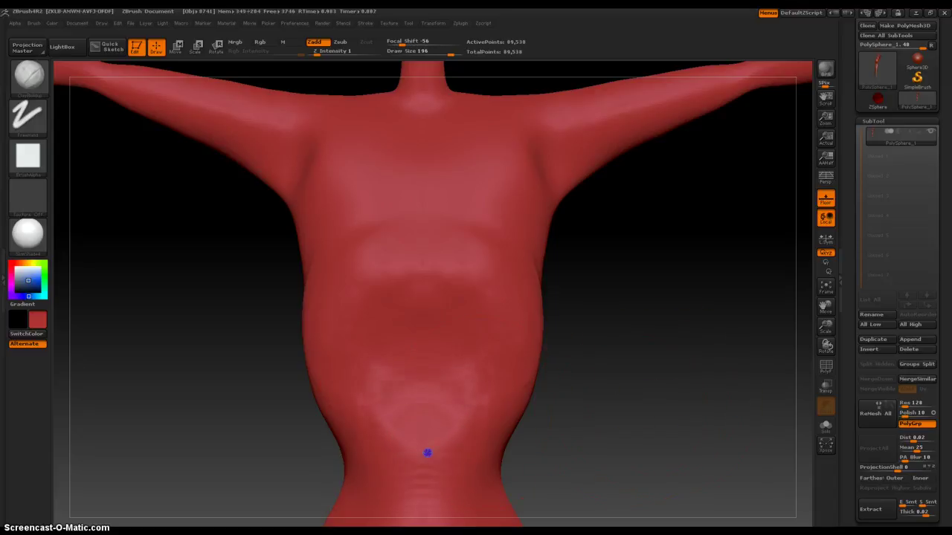
Carve down the middle of the abdomen from the front and smooth the belly surface
left_click_drag(603, 452, 615, 374, "alt")
left_click_drag(423, 303, 444, 346, "alt")
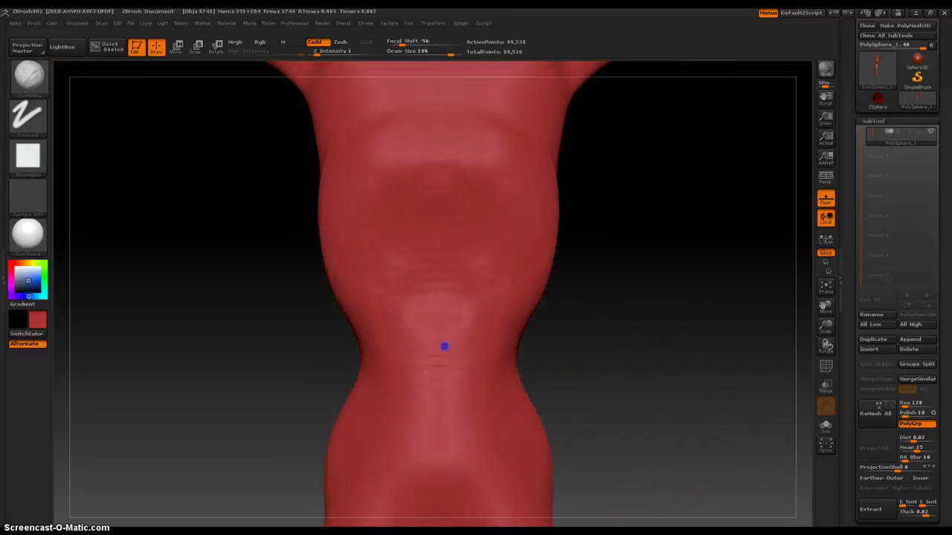
left_click_drag(459, 301, 440, 252, "shift")
left_click_drag(467, 288, 509, 338, "shift")
Try to build up the lower edge of the ribcage in side view with the Layer brush and undo the strokes
mouse_move(638, 335)
left_mouse_down()
mouse_move(273, 322)
mouse_move(291, 376)
mouse_move(285, 353)
mouse_move(295, 359)
mouse_move(287, 363)
mouse_move(295, 403)
mouse_move(308, 364)
left_mouse_up()
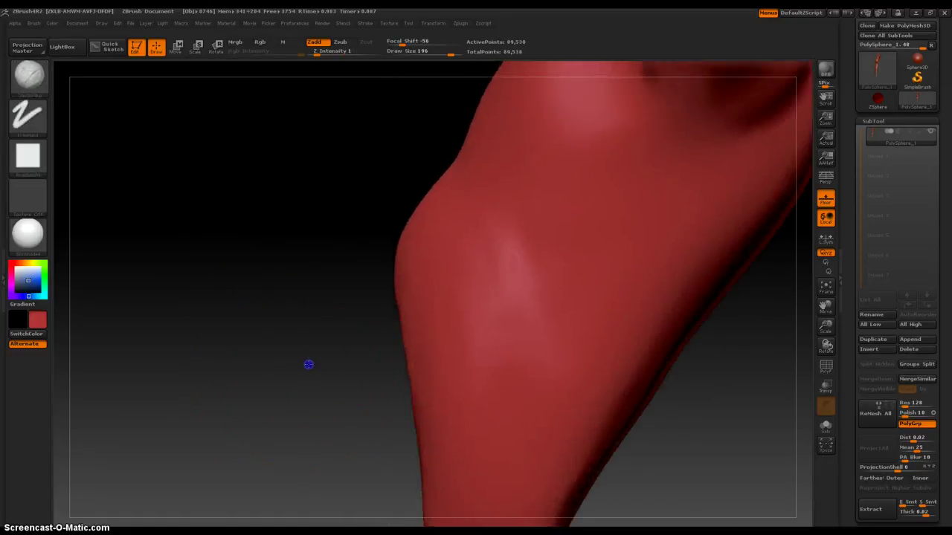
key("space")
left_click(347, 333)
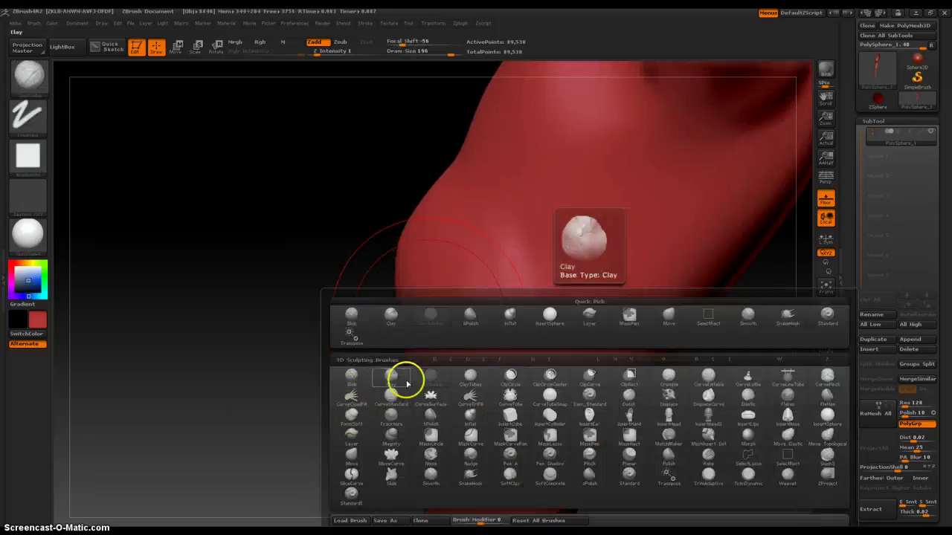
left_click(351, 436)
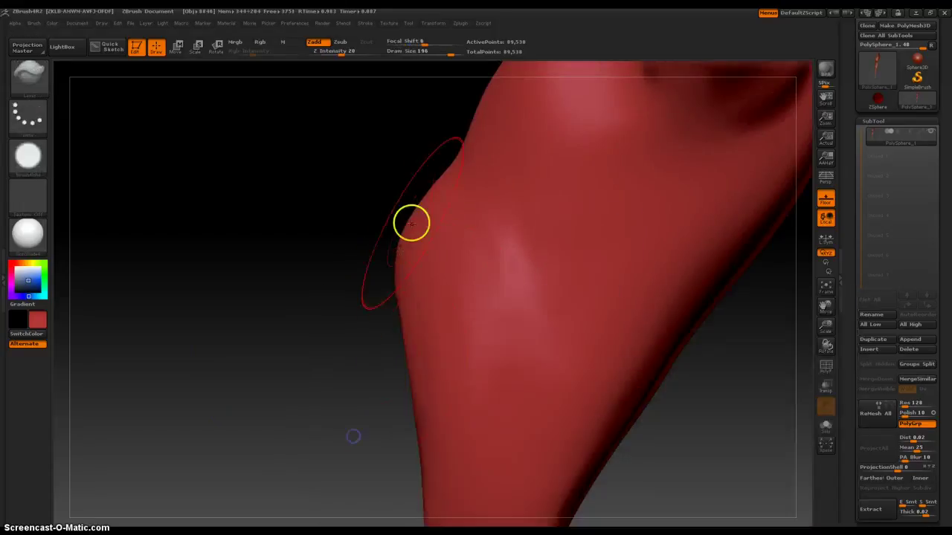
left_click_drag(414, 223, 461, 454)
key("ctrl+z")
left_click_drag(427, 211, 487, 405)
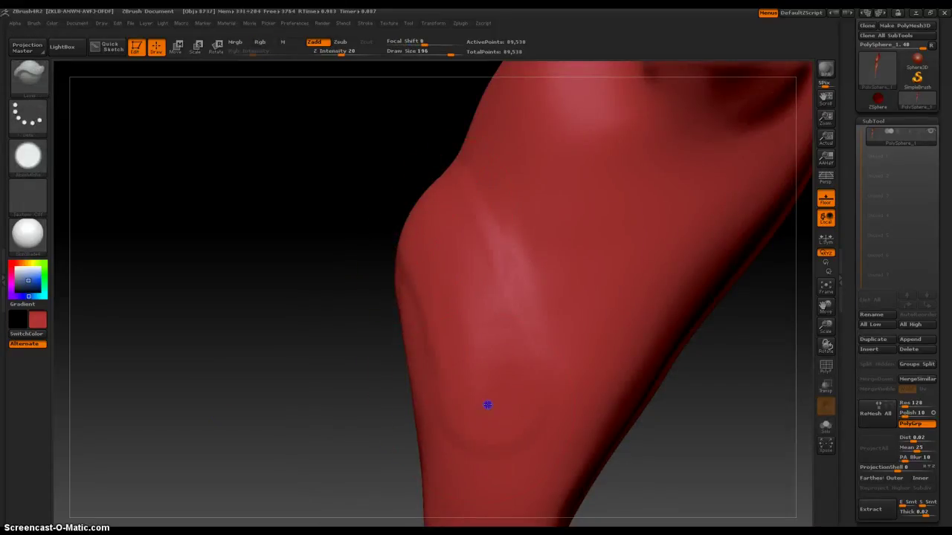
left_click_drag(415, 228, 449, 272)
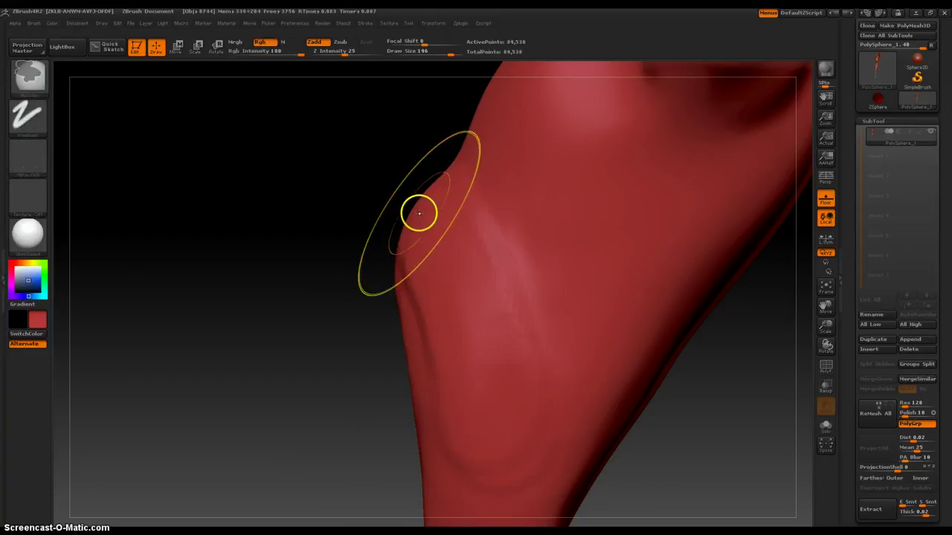
key("ctrl+z")
left_click_drag(420, 204, 476, 403)
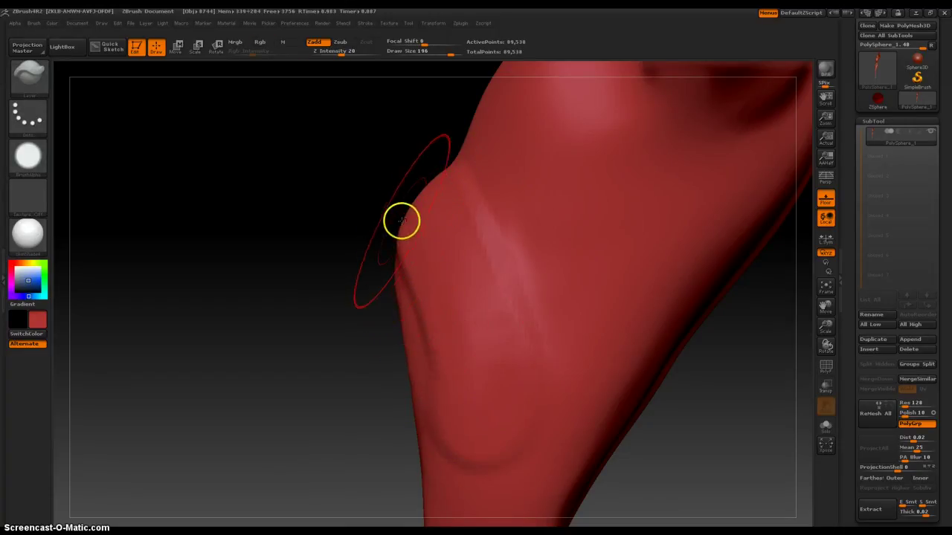
left_click_drag(402, 221, 463, 430)
left_click_drag(401, 227, 466, 400)
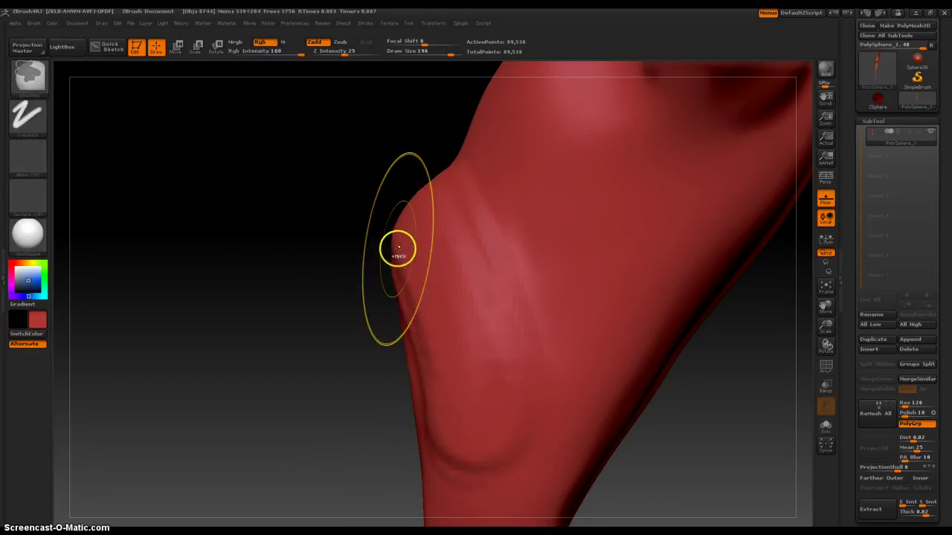
key("ctrl+z")
key("ctrl+z")
key("ctrl+z")
Switch back to the ClayBuildup brush and reduce its draw size to 56
key("space")
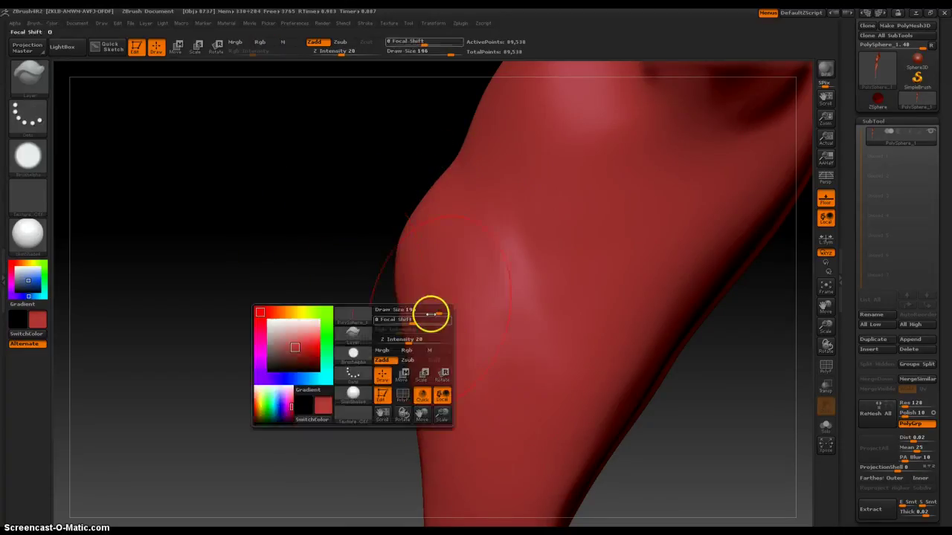
left_click(365, 341)
left_click(430, 375)
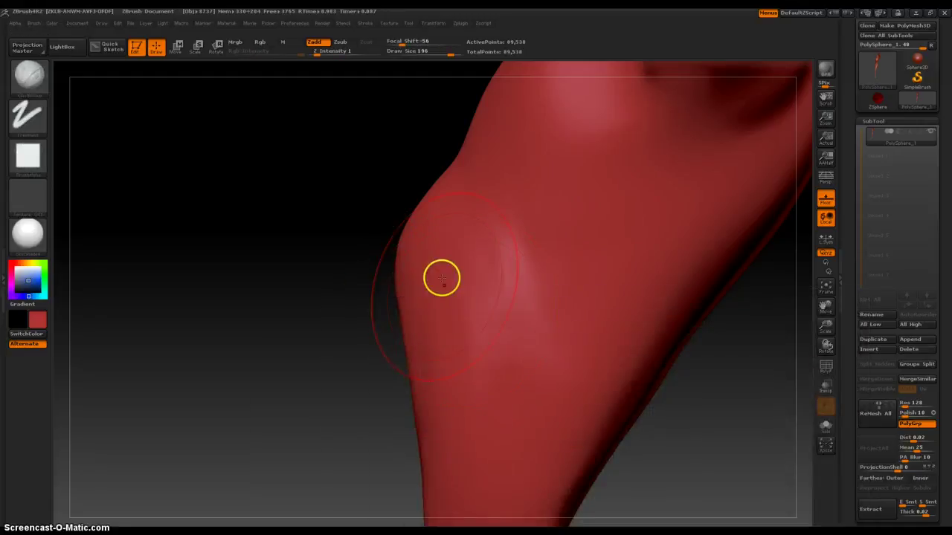
key("bracketleft")
key("bracketleft")
key("bracketleft")
key("bracketleft")
key("bracketleft")
key("bracketleft")
key("bracketleft")
key("bracketleft")
key("bracketleft")
key("bracketleft")
key("bracketleft")
key("bracketleft")
key("bracketleft")
key("bracketleft")
key("bracketleft")
key("bracketleft")
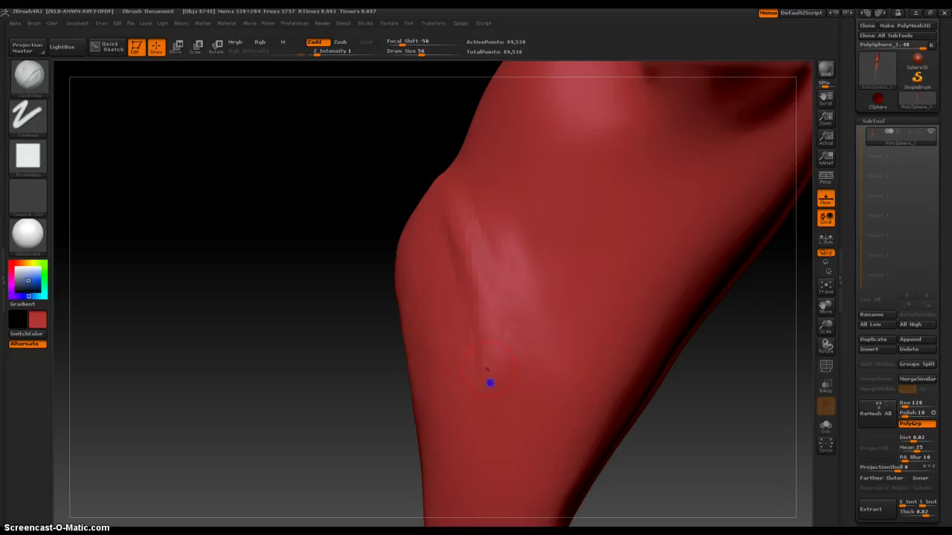
Try sculpting diagonal rib ridges along the side of the ribcage, raising the Z Intensity to 6
key("ctrl+z")
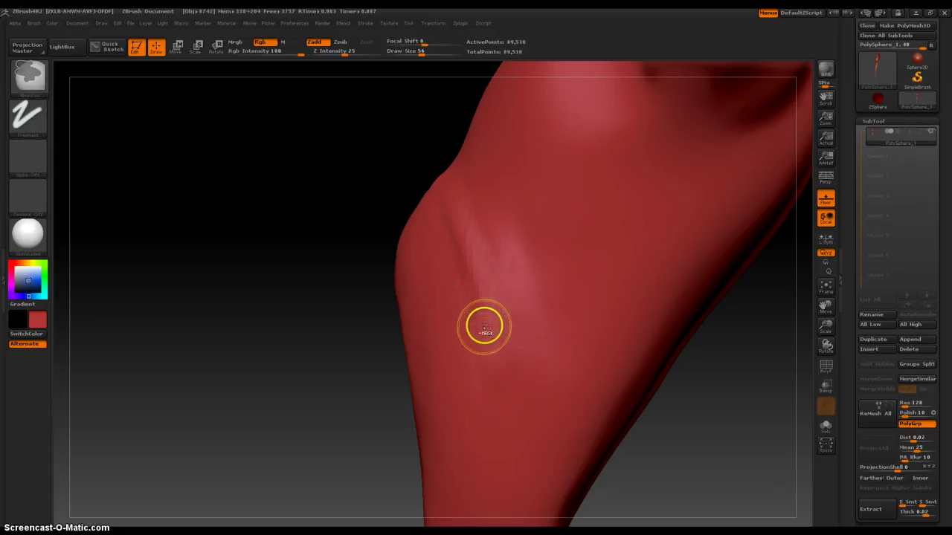
key("ctrl+z")
key("ctrl+z")
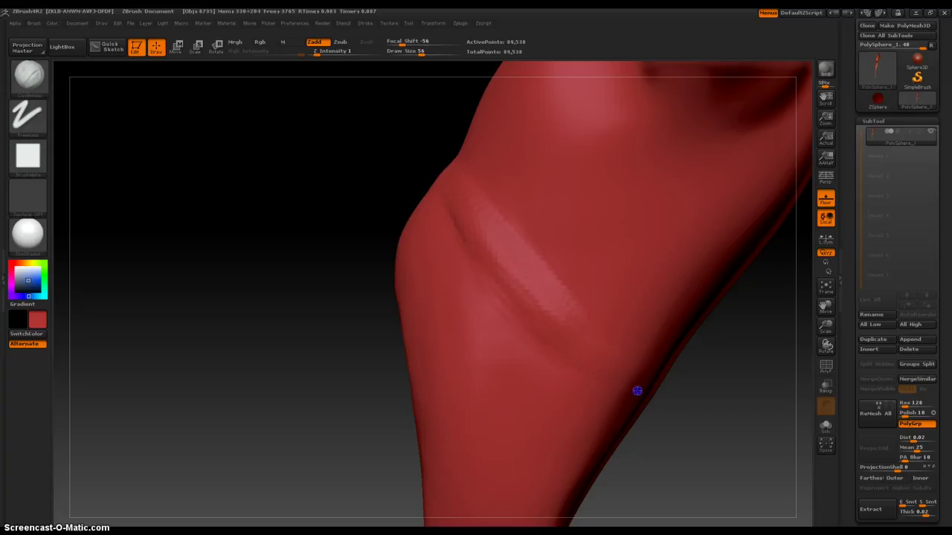
left_click_drag(465, 243, 431, 198)
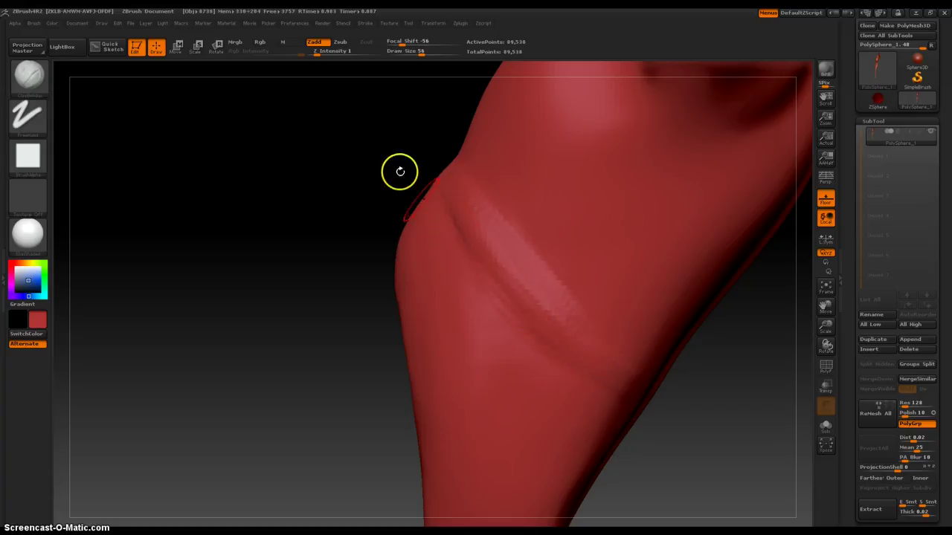
left_click(328, 56)
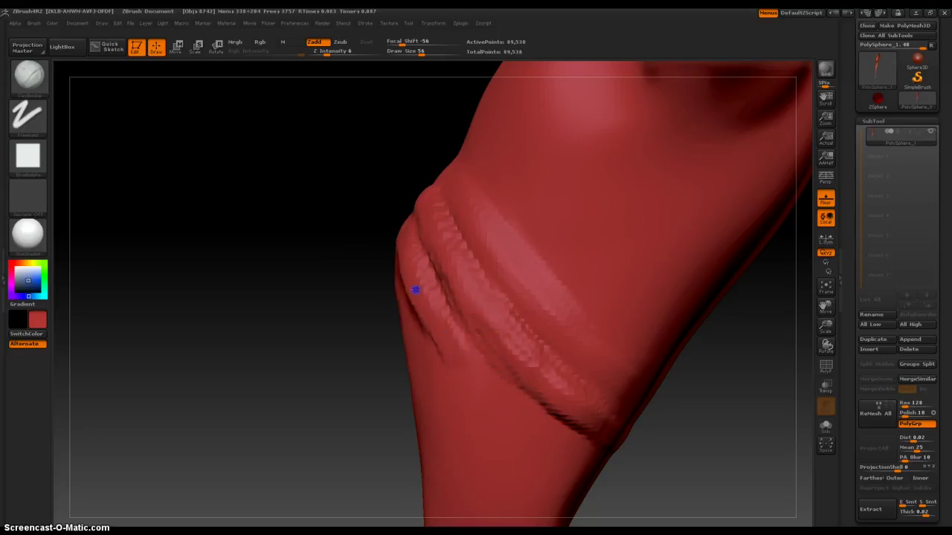
left_click_drag(448, 374, 522, 428)
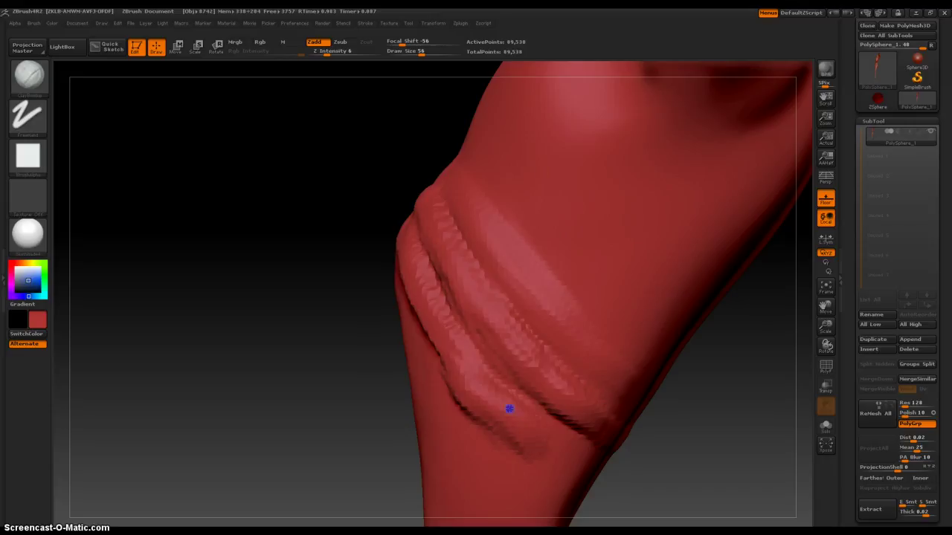
left_click_drag(352, 379, 403, 377)
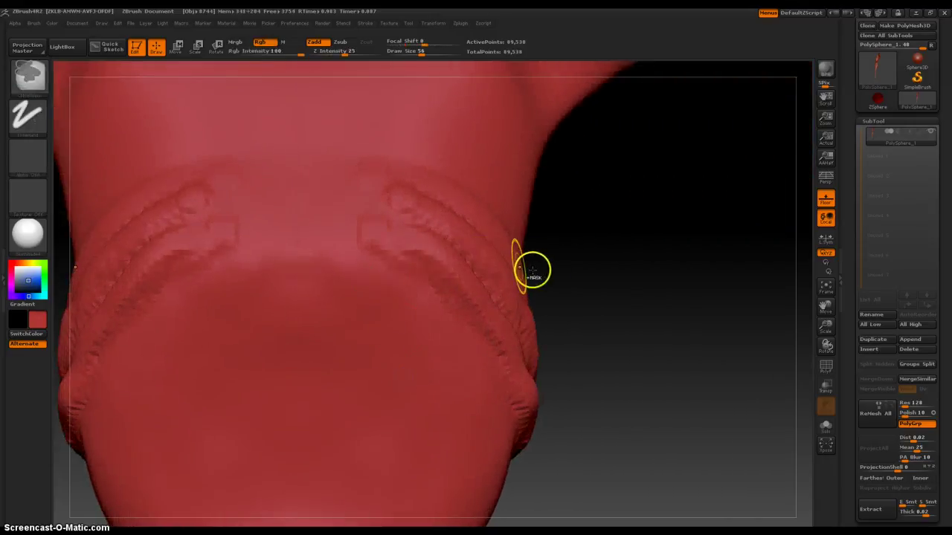
Undo the rib ridge strokes on the torso and set the brush's Z Intensity to 1
key("ctrl+z")
key("ctrl+z")
key("ctrl+z")
key("ctrl+z")
key("ctrl+z")
mouse_move(611, 308)
left_mouse_down()
mouse_move(659, 329)
mouse_move(629, 329)
mouse_move(648, 336)
left_mouse_up()
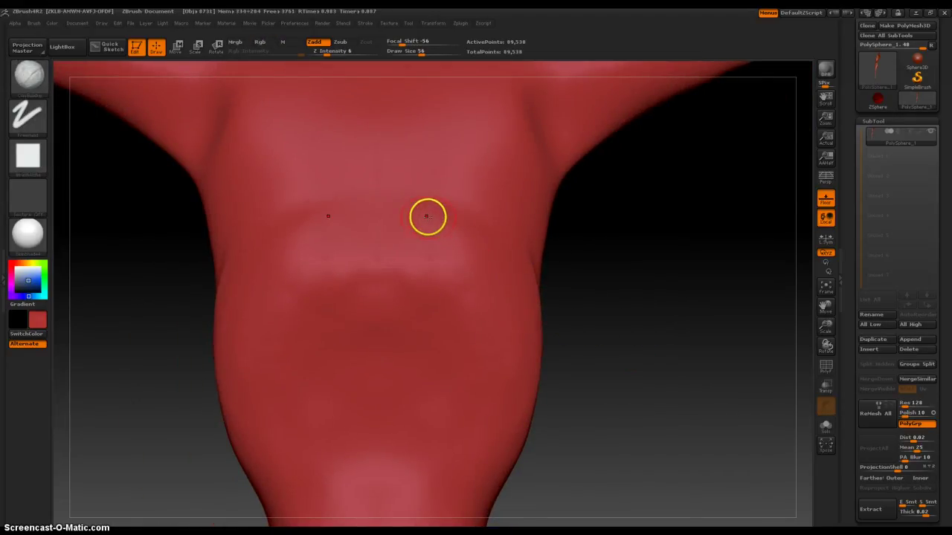
key("ctrl+z")
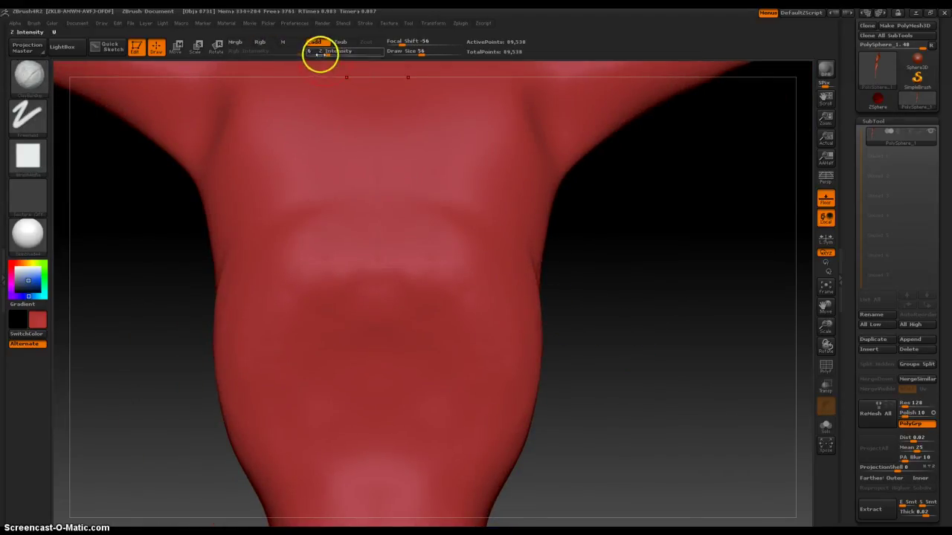
left_click_drag(321, 55, 316, 55)
Carve a shallow hollow in the upper abdomen below the ribcage with the ClayBuildup brush and smooth the strokes
left_click_drag(736, 399, 613, 319)
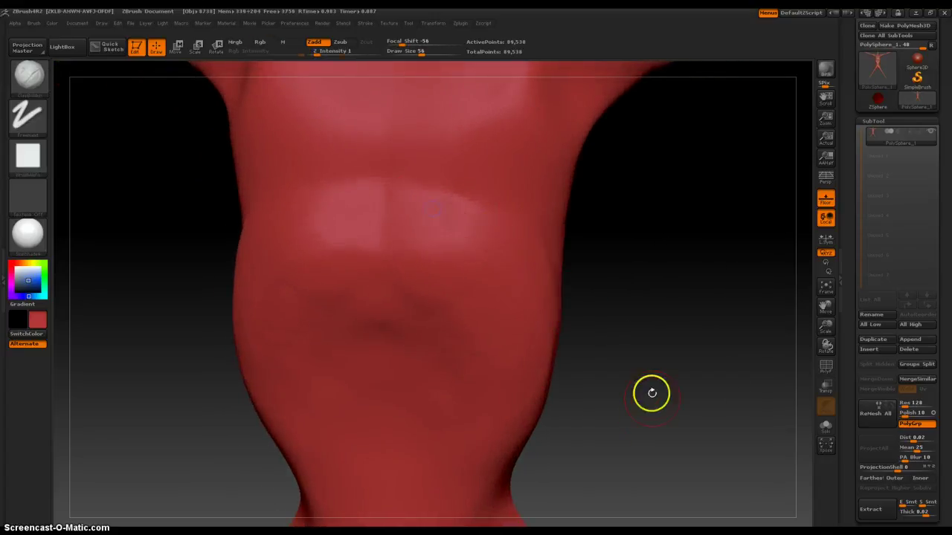
left_click_drag(650, 393, 595, 403)
right_click_drag(596, 403, 573, 405)
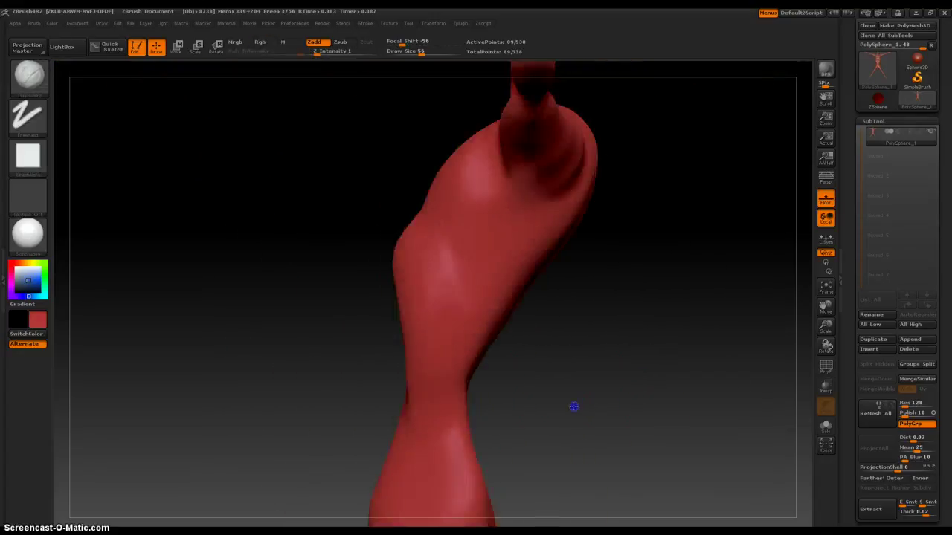
left_click_drag(337, 304, 325, 266, "alt")
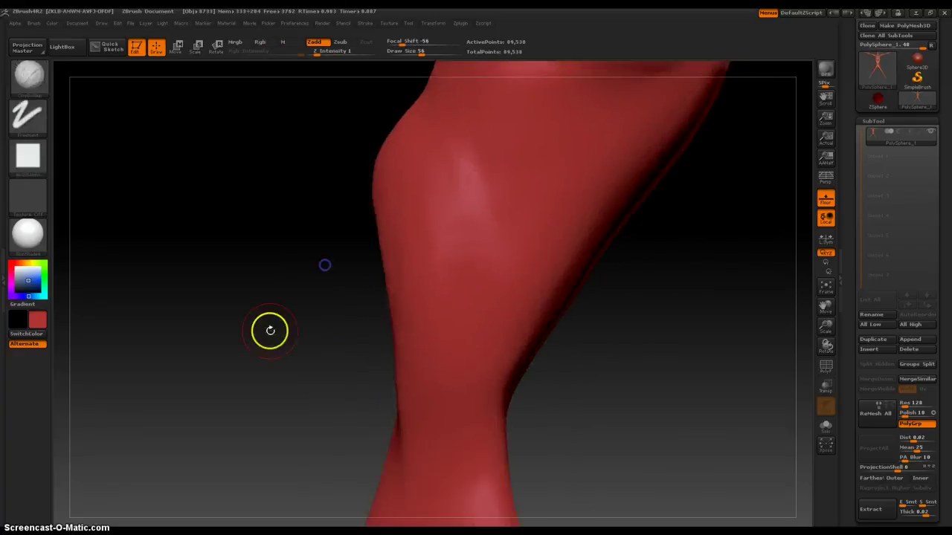
left_click_drag(270, 332, 355, 355, "alt")
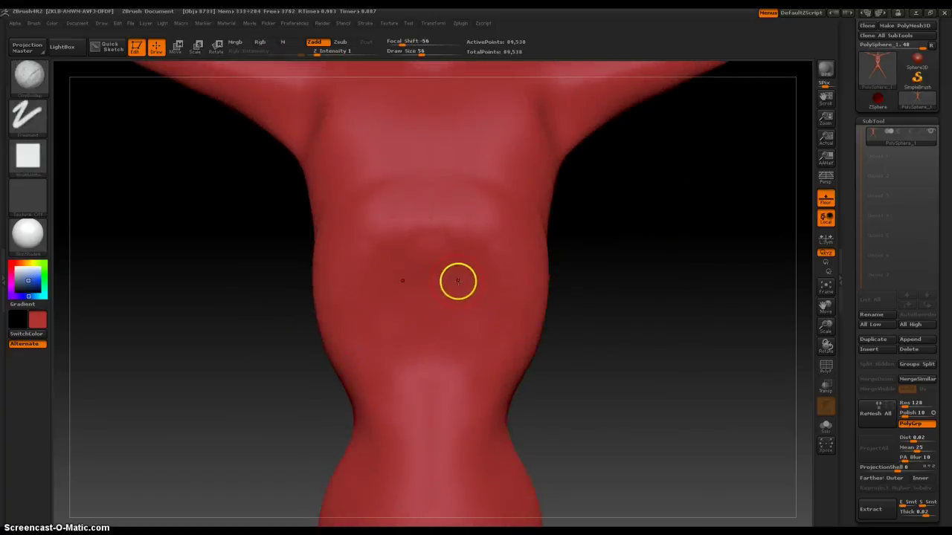
left_click_drag(628, 360, 620, 340)
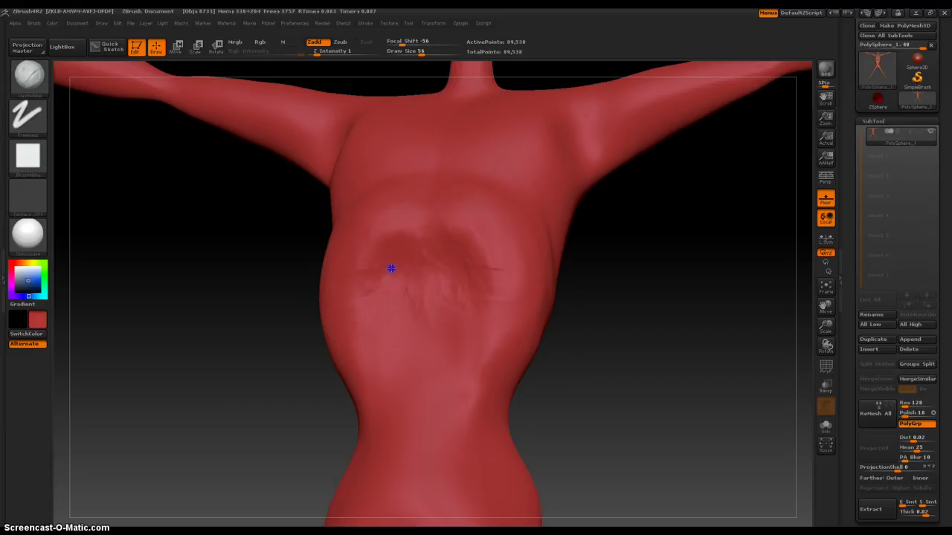
left_click_drag(374, 262, 439, 268, "shift")
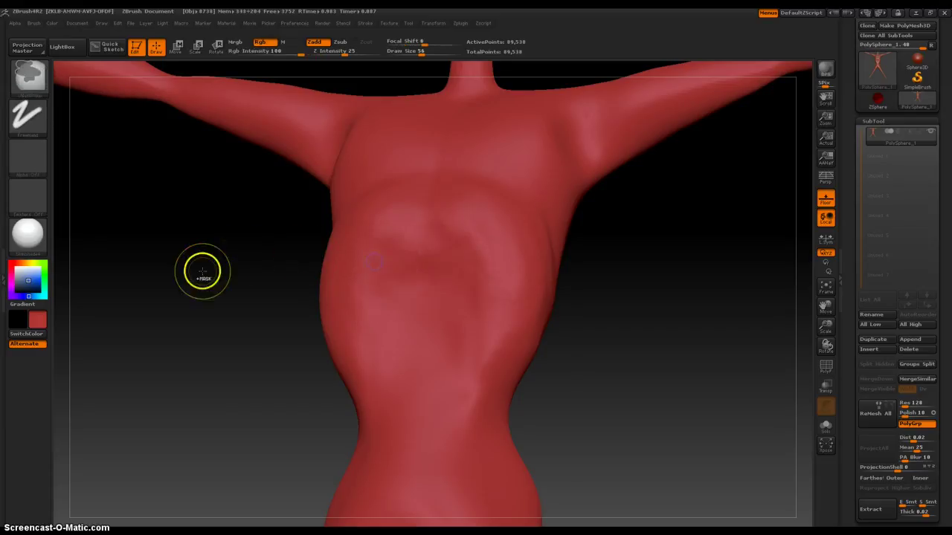
Deepen the arched lower edge of the ribcage with draw size 106 and smooth the abdomen beneath it
mouse_move(201, 270)
left_mouse_down("alt")
mouse_move(212, 340)
mouse_move(150, 270)
left_mouse_up("alt")
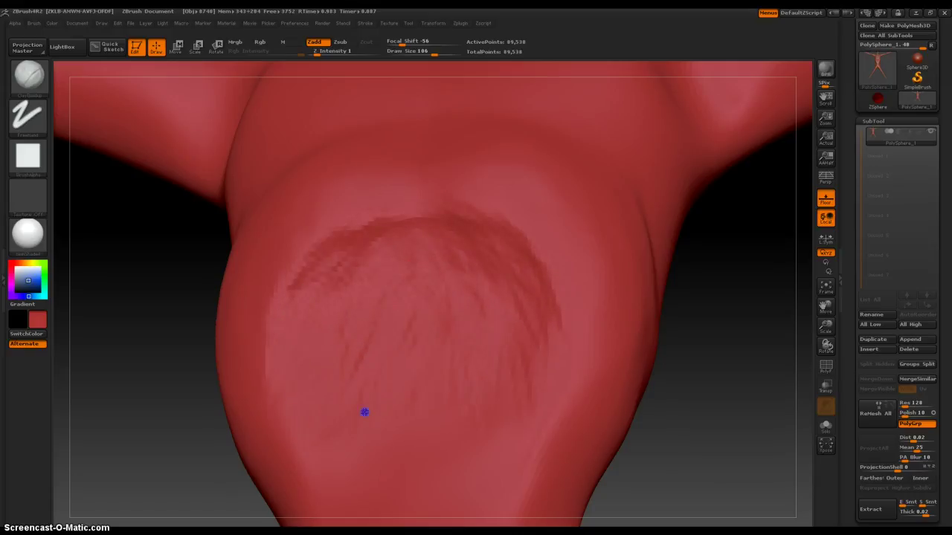
right_click_drag(134, 379, 128, 399)
left_click_drag(125, 402, 119, 300, "alt")
left_click_drag(333, 328, 407, 268, "shift")
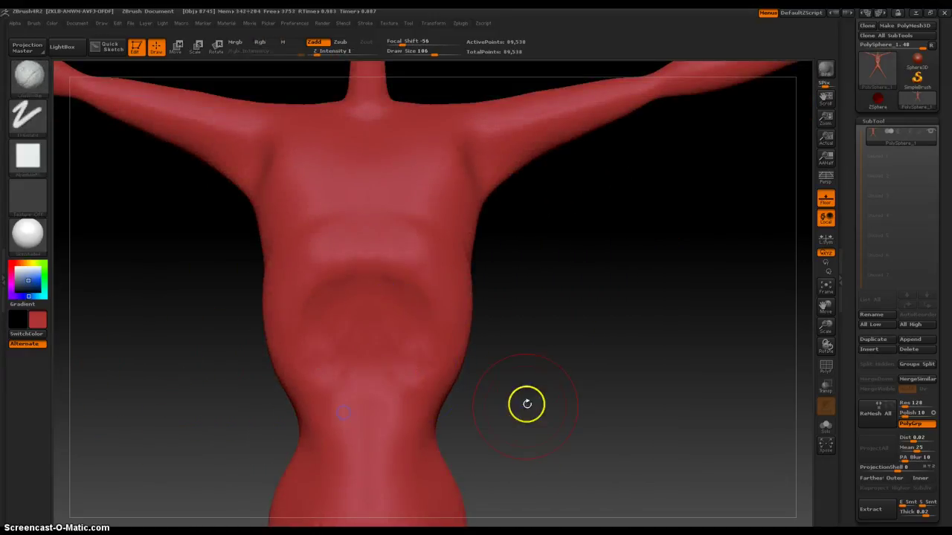
Switch to the Move brush and enlarge its draw size to 246
mouse_move(527, 404)
left_mouse_down("alt")
mouse_move(573, 361)
mouse_move(577, 420)
left_mouse_up("alt")
key("space")
left_click(458, 414)
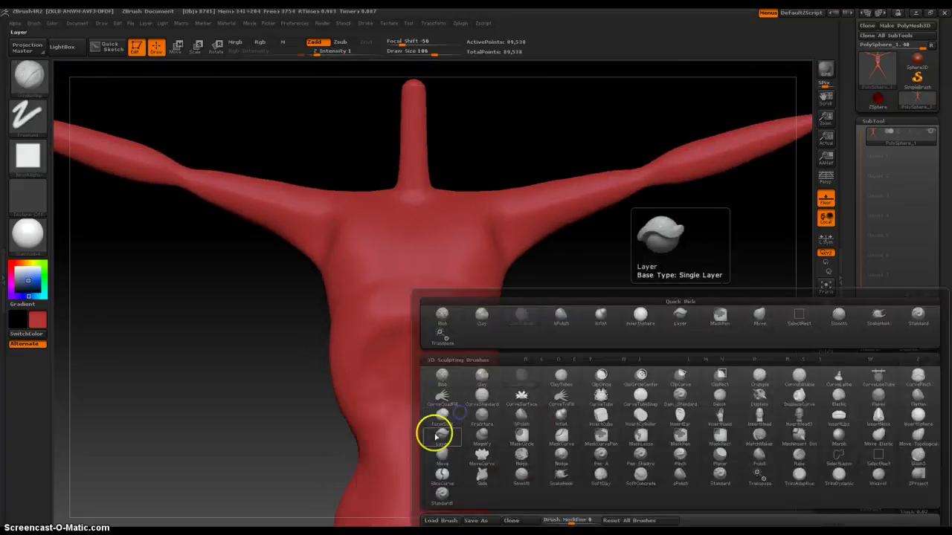
left_click(446, 448)
right_click_drag(571, 430, 585, 384, "ctrl")
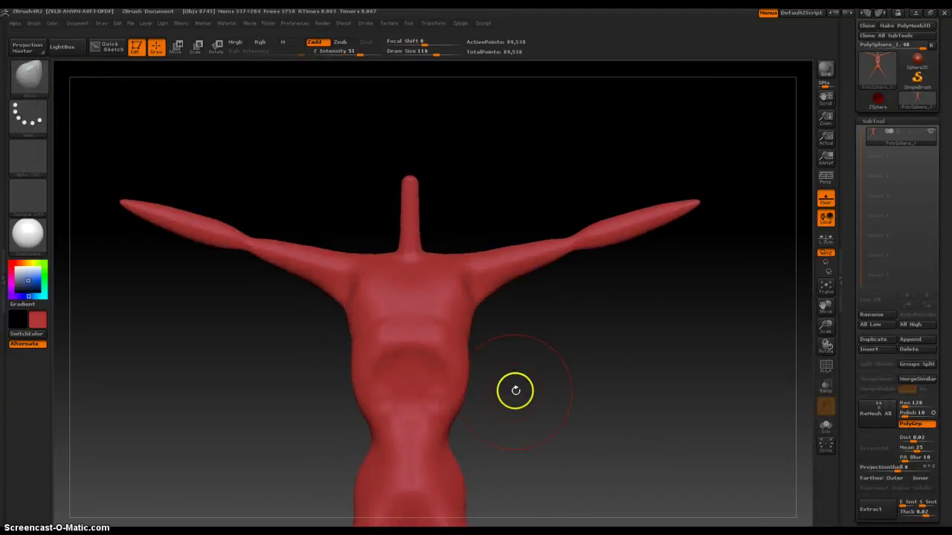
key("bracketright")
key("bracketright")
key("bracketright")
key("bracketright")
key("bracketright")
key("bracketright")
key("bracketright")
key("bracketright")
key("bracketright")
key("bracketright")
key("bracketright")
key("bracketright")
key("bracketright")
mouse_move(531, 412)
right_mouse_down("ctrl")
mouse_move(523, 441)
mouse_move(541, 328)
mouse_move(533, 378)
right_mouse_up("ctrl")
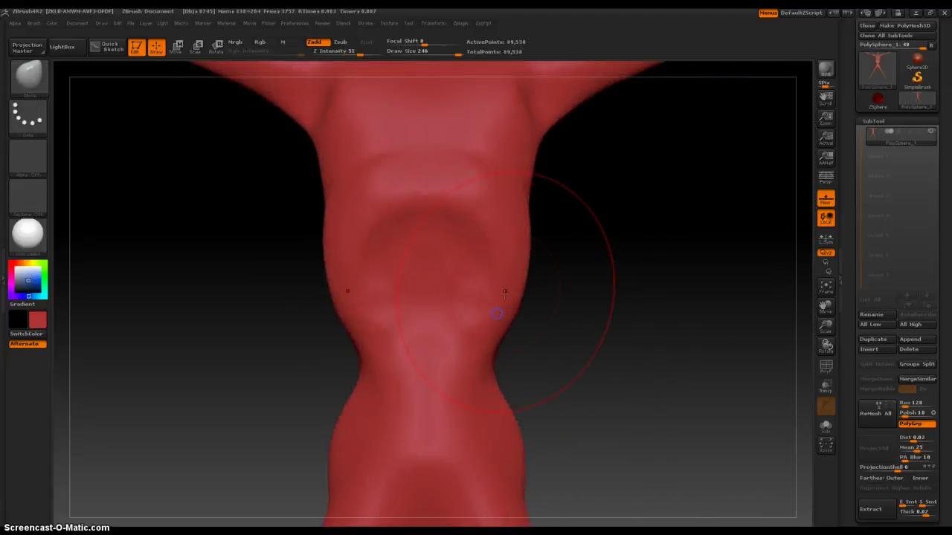
Reshape the torso silhouette along the lower ribcage, waist and hips, drawing the waist in slightly relative to the hips
mouse_move(503, 299)
left_mouse_down()
mouse_move(506, 315)
mouse_move(505, 306)
left_mouse_up()
left_click_drag(627, 354, 582, 357)
right_click_drag(411, 340, 371, 334, "alt")
left_click_drag(365, 338, 396, 379)
right_click_drag(294, 393, 273, 268, "alt")
left_click_drag(273, 267, 330, 324)
right_click_drag(404, 323, 238, 235, "alt")
mouse_move(364, 270)
left_mouse_down()
mouse_move(386, 273)
mouse_move(394, 287)
left_mouse_up()
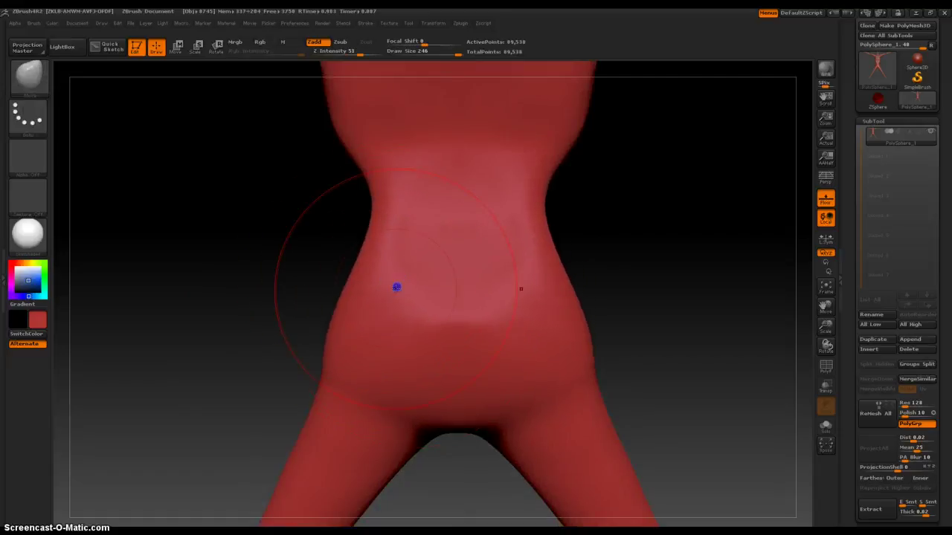
mouse_move(739, 335)
left_mouse_down()
mouse_move(713, 317)
mouse_move(661, 334)
mouse_move(649, 272)
mouse_move(591, 320)
mouse_move(540, 329)
mouse_move(567, 347)
left_mouse_up()
left_click_drag(190, 319, 235, 320)
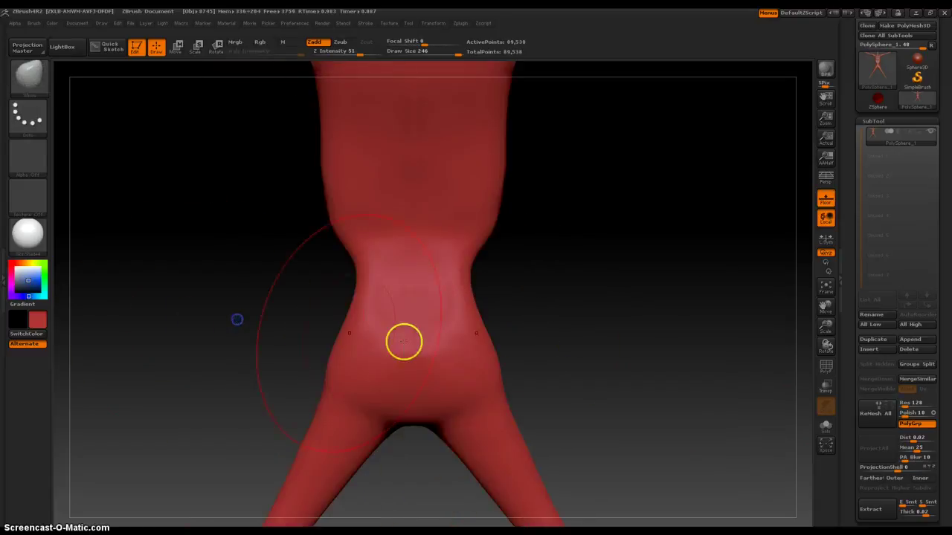
Switch to the ClayBuildup brush for sculpting the back of the pelvis
key("space")
left_click(310, 416)
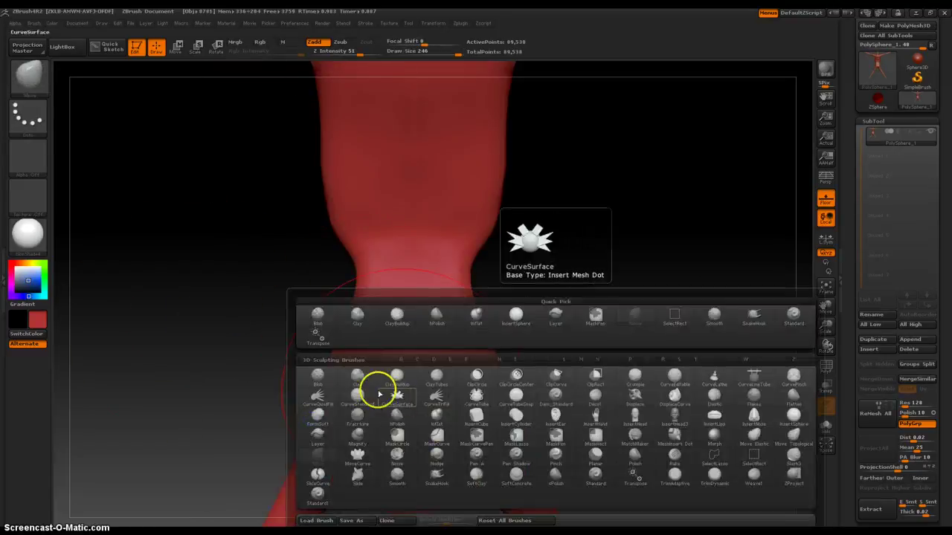
left_click(355, 380)
key("space")
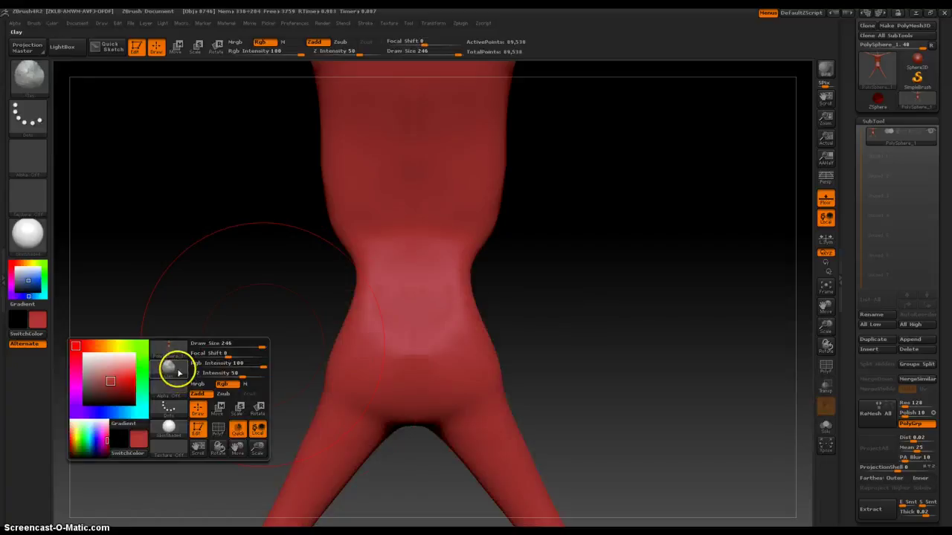
left_click(168, 352)
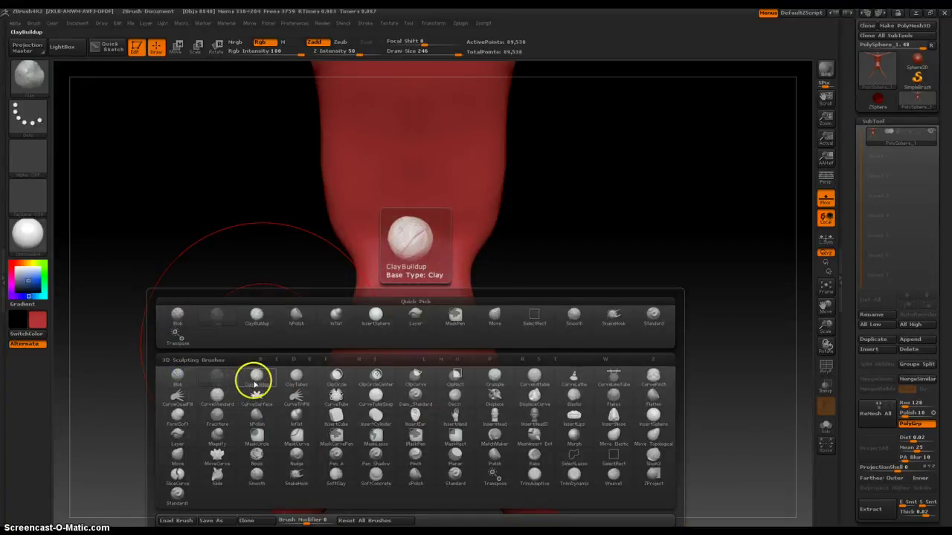
left_click(254, 383)
Build up two rounded buttocks with a central cleft on the back of the pelvis and smooth them
left_click_drag(201, 402, 241, 351, "alt")
left_click_drag(394, 271, 365, 312)
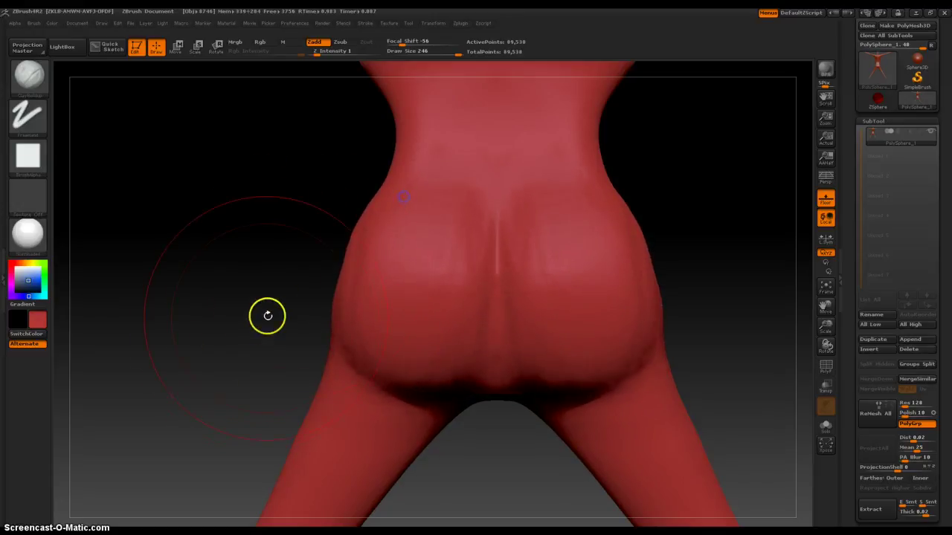
left_click_drag(204, 286, 236, 292)
right_click_drag(178, 256, 196, 178, "ctrl")
left_click_drag(583, 311, 535, 317, "shift")
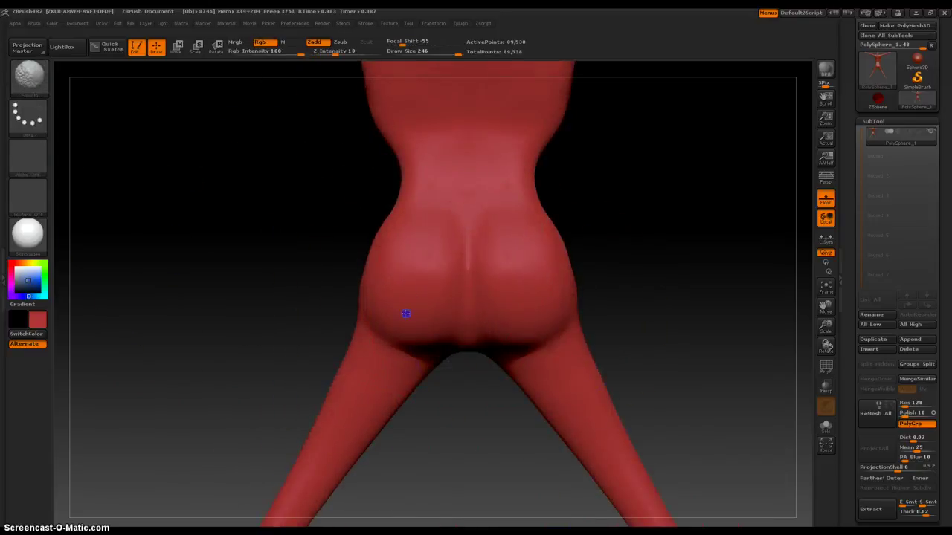
Switch to the Move brush and reshape the lower curve of the buttocks in side view
left_click_drag(265, 242, 476, 251)
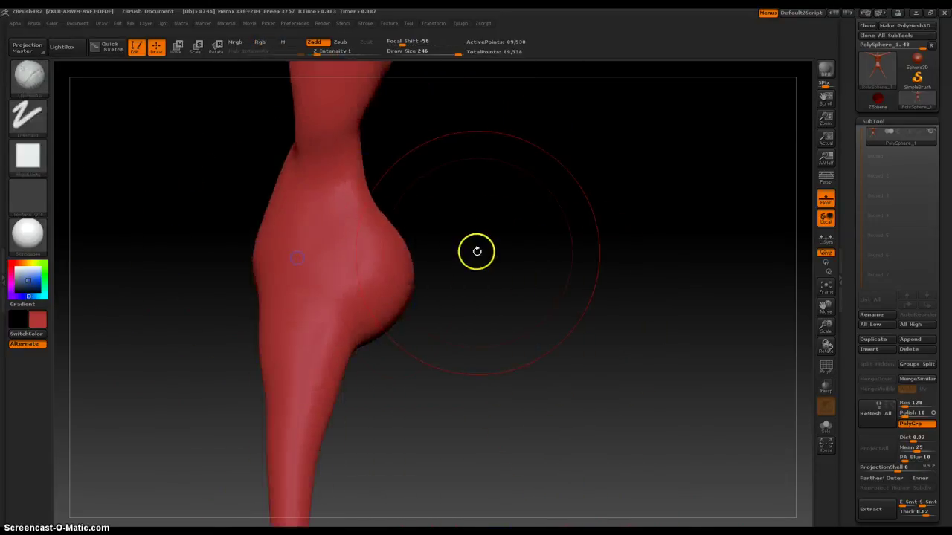
right_click(369, 285)
left_click(289, 307)
left_click(312, 446)
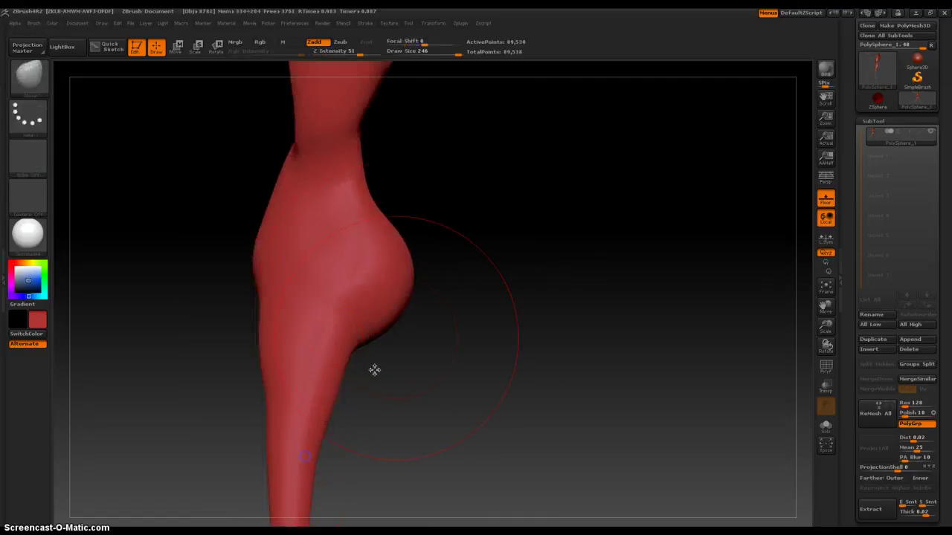
left_click_drag(393, 301, 369, 357)
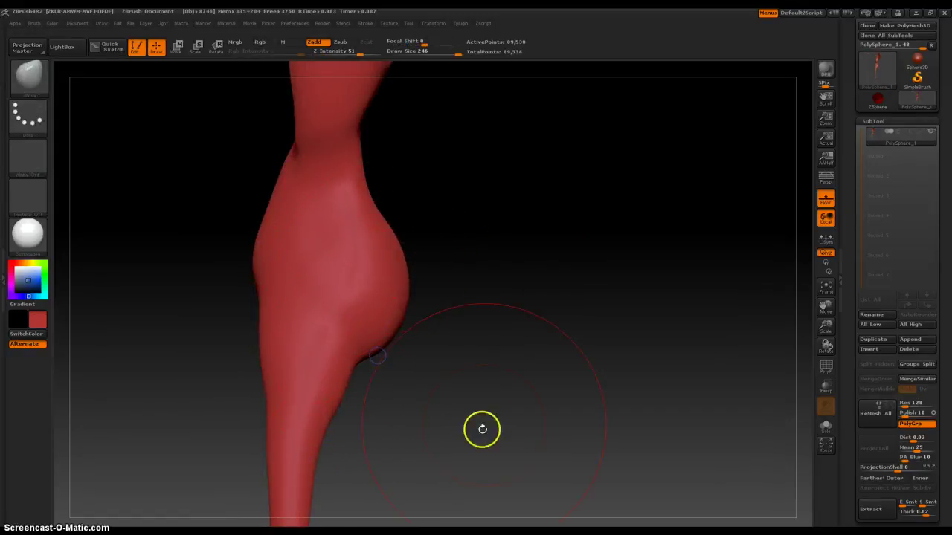
mouse_move(482, 429)
left_mouse_down()
mouse_move(493, 423)
mouse_move(477, 428)
left_mouse_up()
Swell the upper thighs from the back view using the Inflat brush at Z Intensity 2
left_click_drag(188, 296, 160, 298, "shift")
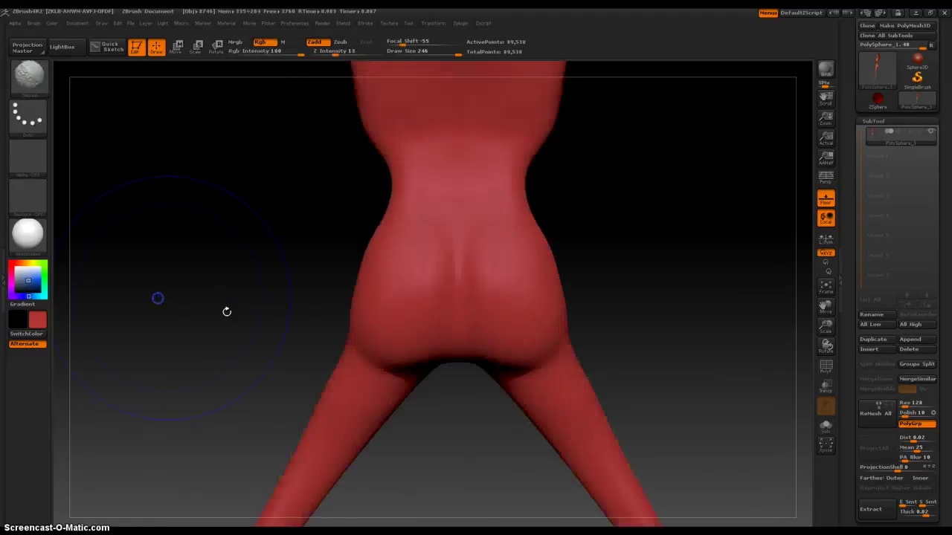
left_click_drag(310, 336, 305, 304, "alt")
mouse_move(275, 371)
left_mouse_down("alt")
mouse_move(269, 415)
mouse_move(273, 357)
left_mouse_up("alt")
left_click_drag(272, 354, 310, 282, "alt")
left_click_drag(302, 323, 308, 300, "alt")
left_click_drag(304, 263, 297, 327, "alt")
left_click_drag(296, 335, 272, 284, "alt")
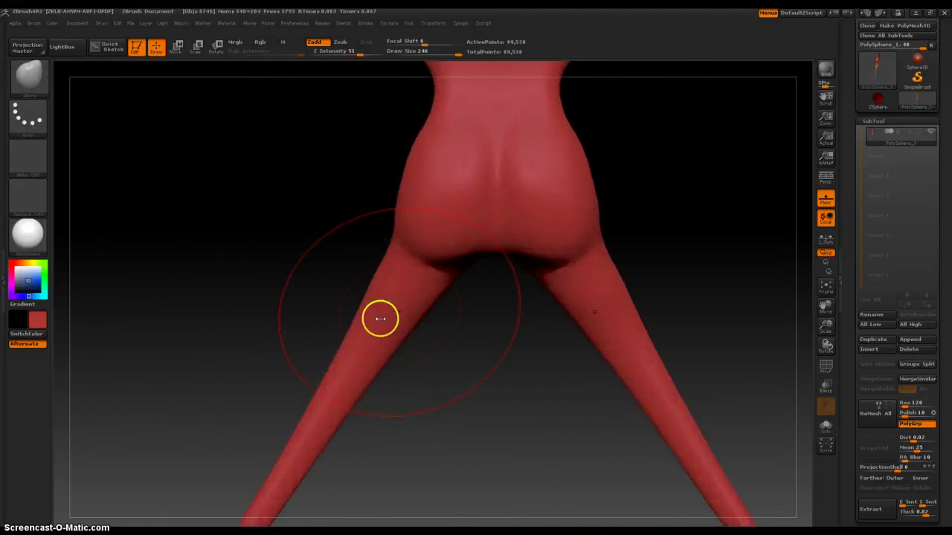
key("space")
left_click(316, 337)
left_click(425, 415)
left_click(427, 417)
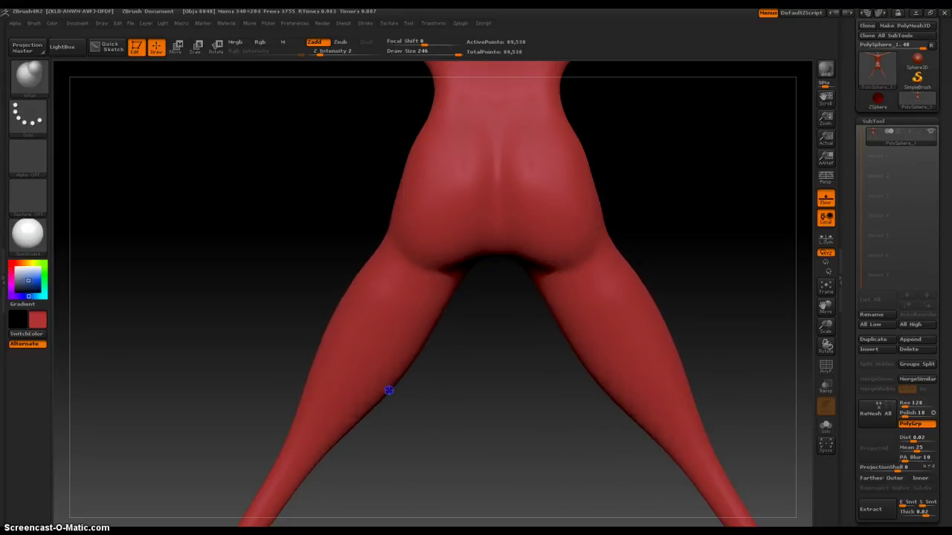
Extend the thigh volume down toward the knees with the Inflat brush
mouse_move(416, 411)
left_mouse_down()
mouse_move(478, 412)
mouse_move(508, 423)
mouse_move(599, 313)
left_mouse_up()
left_click_drag(678, 361, 597, 363)
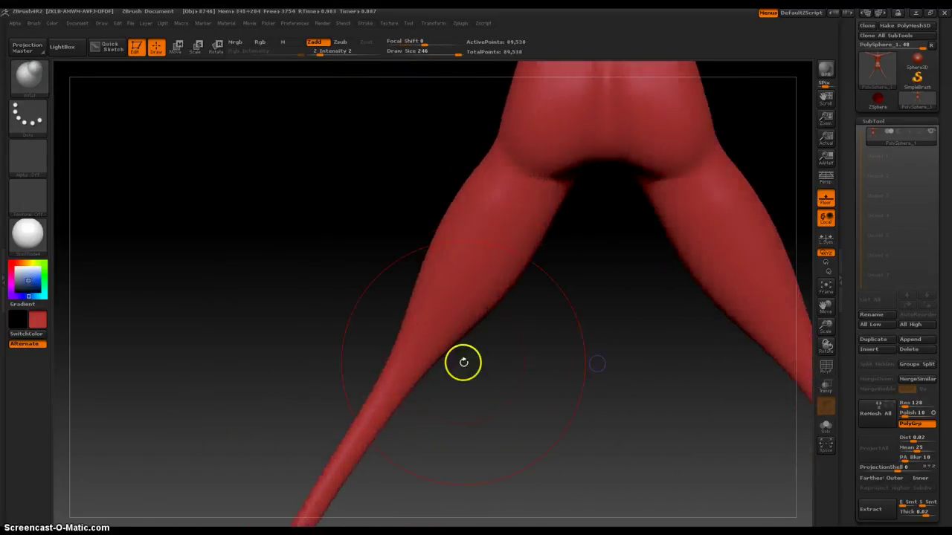
left_click_drag(453, 338, 433, 375)
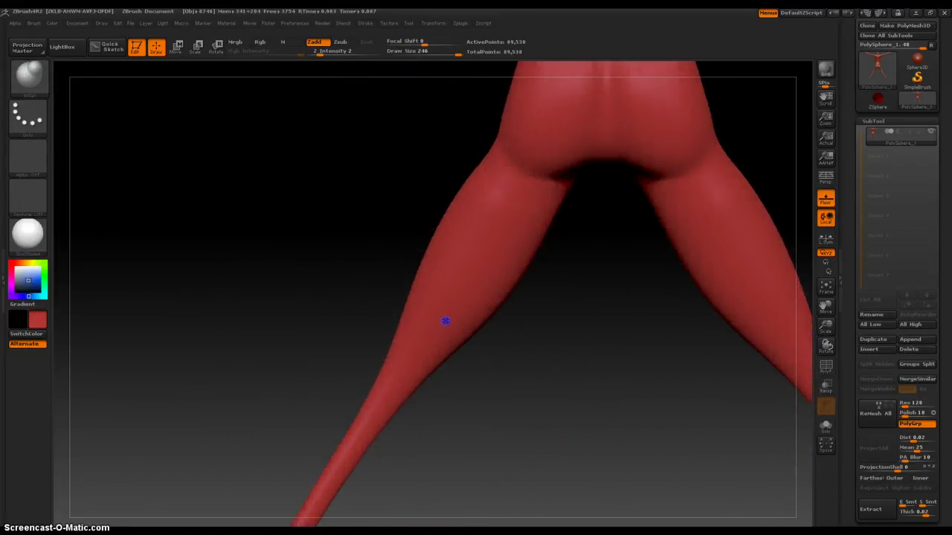
Inflate the thin lower legs below the knees to form full calves
left_click_drag(534, 473, 604, 338, "alt")
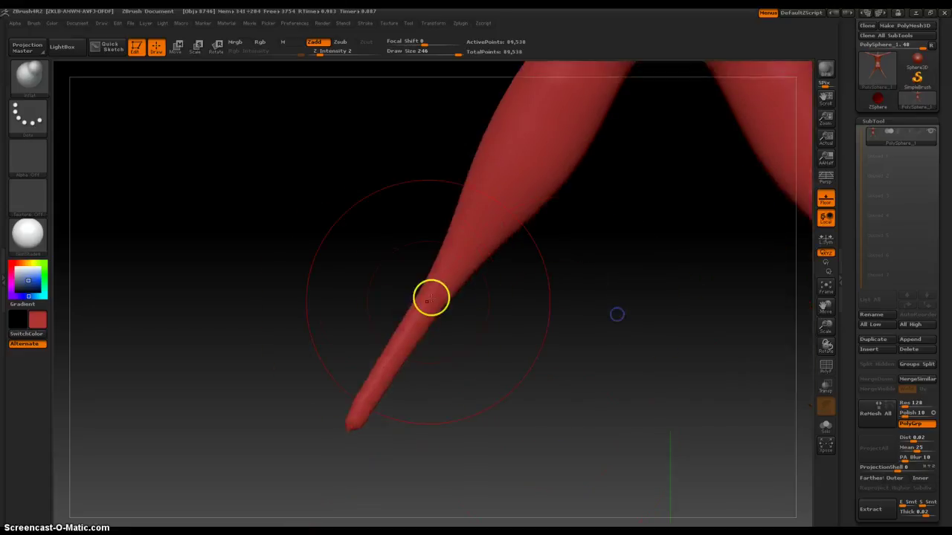
left_click_drag(431, 296, 445, 281)
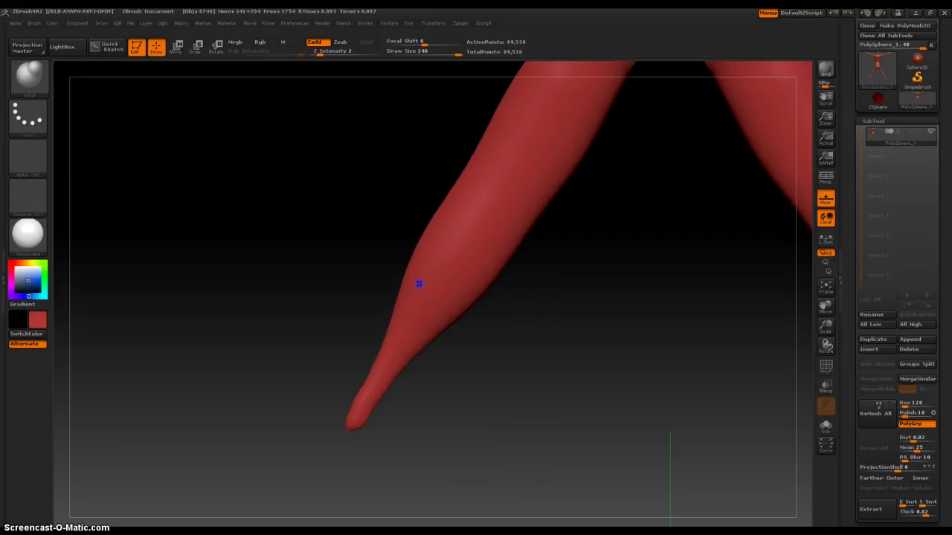
left_click_drag(419, 284, 399, 320)
Define narrower knees between the thighs and calves, and thicken the ankles down to the leg tips
left_click_drag(491, 217, 487, 216)
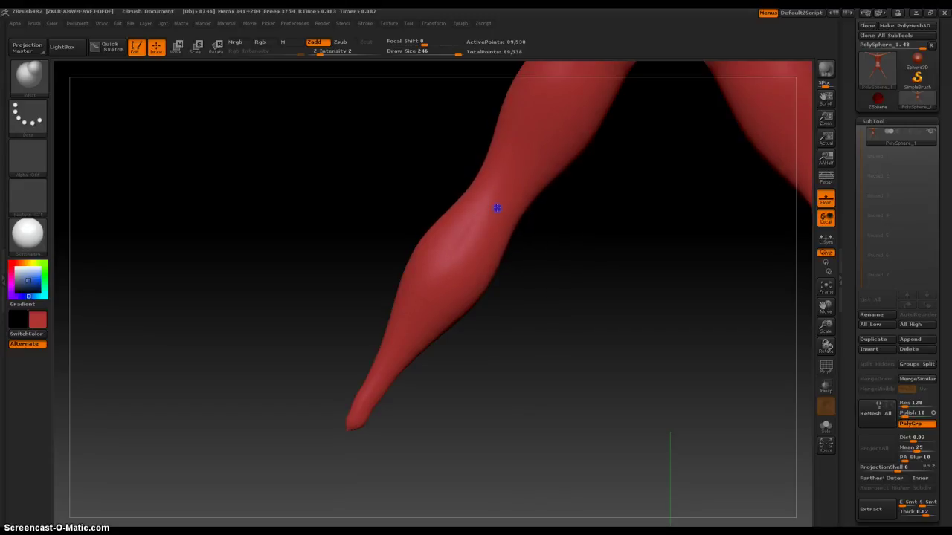
left_click_drag(497, 208, 511, 183)
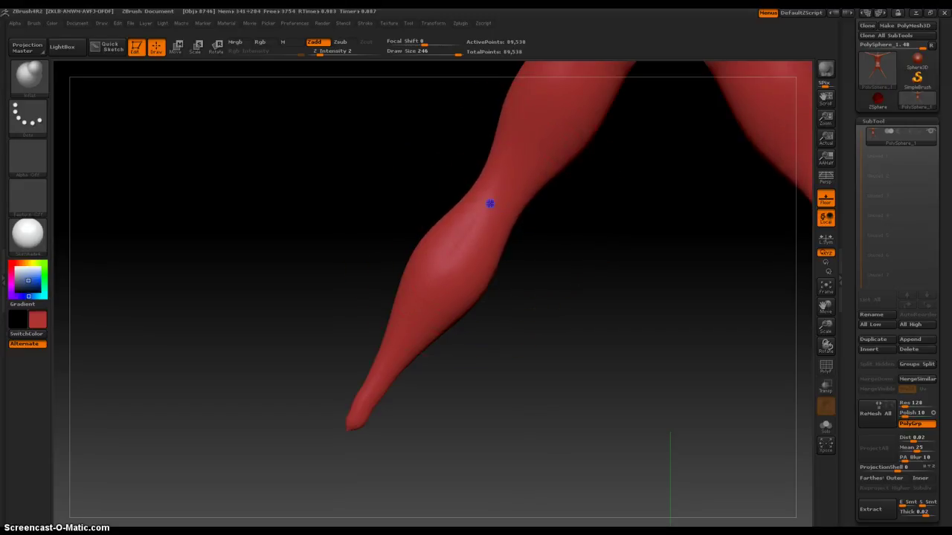
mouse_move(492, 214)
left_mouse_down()
mouse_move(448, 201)
mouse_move(458, 251)
mouse_move(435, 273)
mouse_move(429, 317)
mouse_move(375, 397)
left_mouse_up()
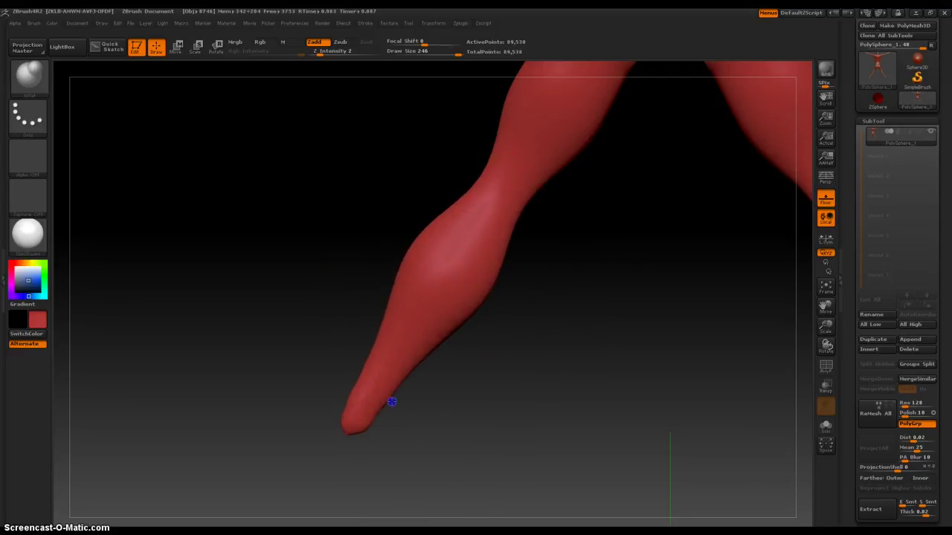
mouse_move(464, 269)
left_mouse_down()
mouse_move(354, 206)
mouse_move(363, 221)
left_mouse_up()
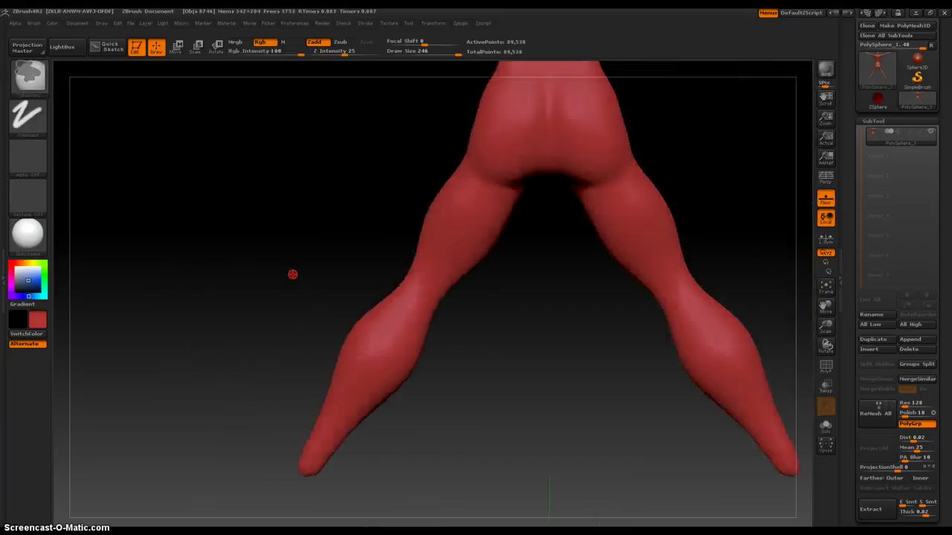
Switch to the Move brush for reshaping the legs in side view
mouse_move(293, 274)
right_mouse_down("ctrl")
mouse_move(292, 246)
mouse_move(270, 292)
mouse_move(215, 343)
right_mouse_up("ctrl")
left_click_drag(208, 320, 236, 304)
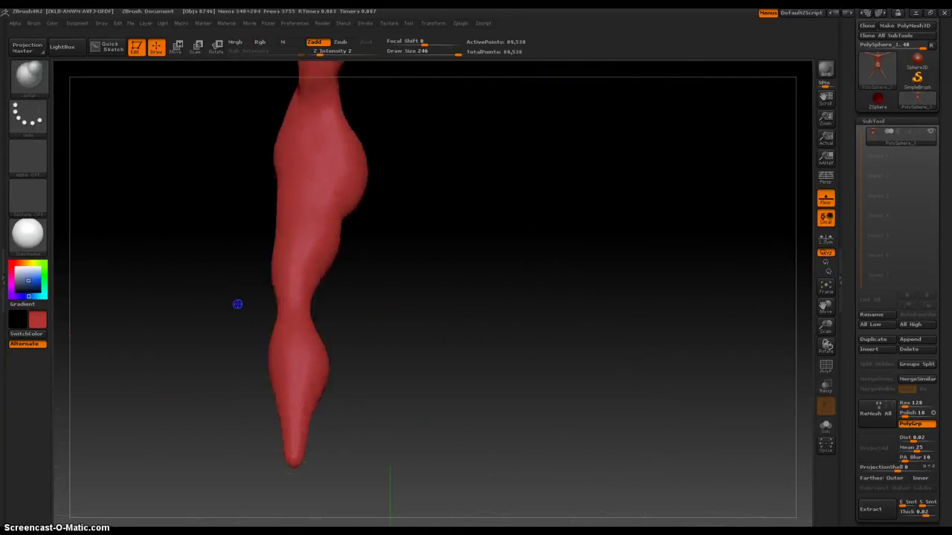
right_click_drag(234, 281, 287, 283, "alt")
right_click(343, 259)
left_click(250, 281)
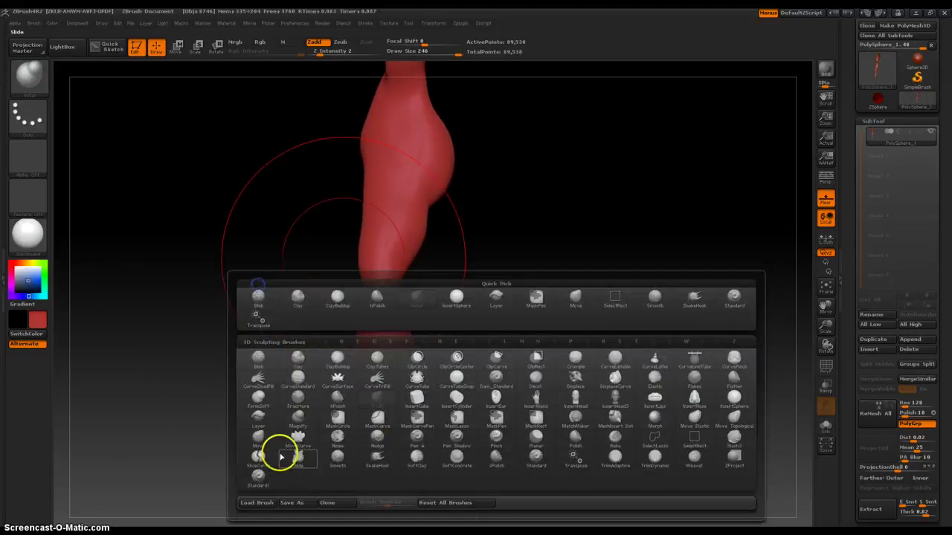
left_click(255, 442)
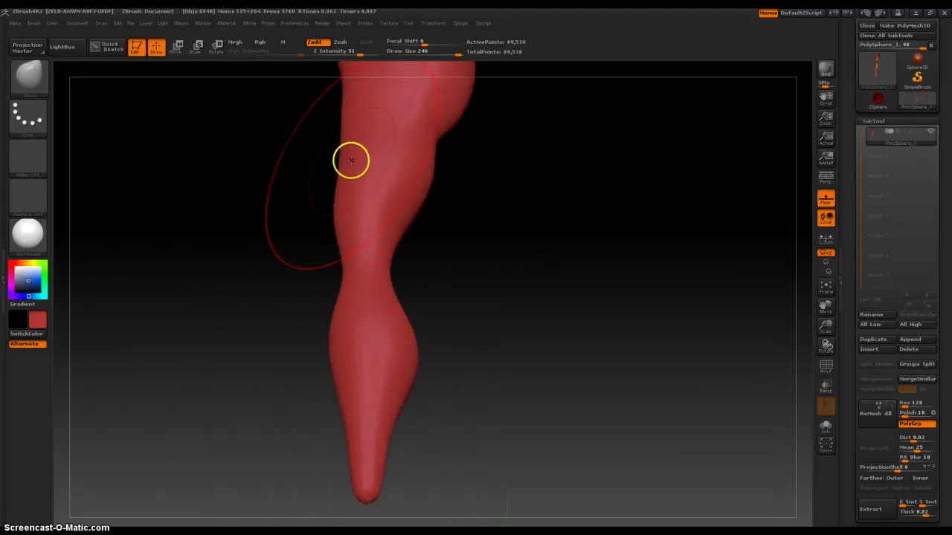
Adjust the front contour of the thigh in side view with the Move brush
left_click_drag(349, 150, 359, 165)
left_click_drag(307, 186, 319, 309)
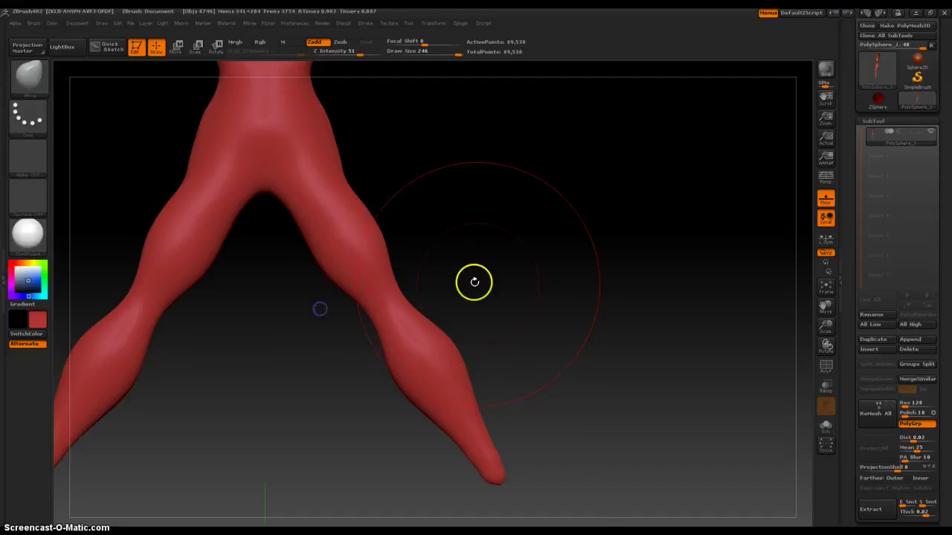
Remesh the body and raise kneecap bulges on the front of the knees with the Blob brush
right_click_drag(472, 283, 471, 388, "ctrl")
right_click(405, 398)
left_click(316, 422)
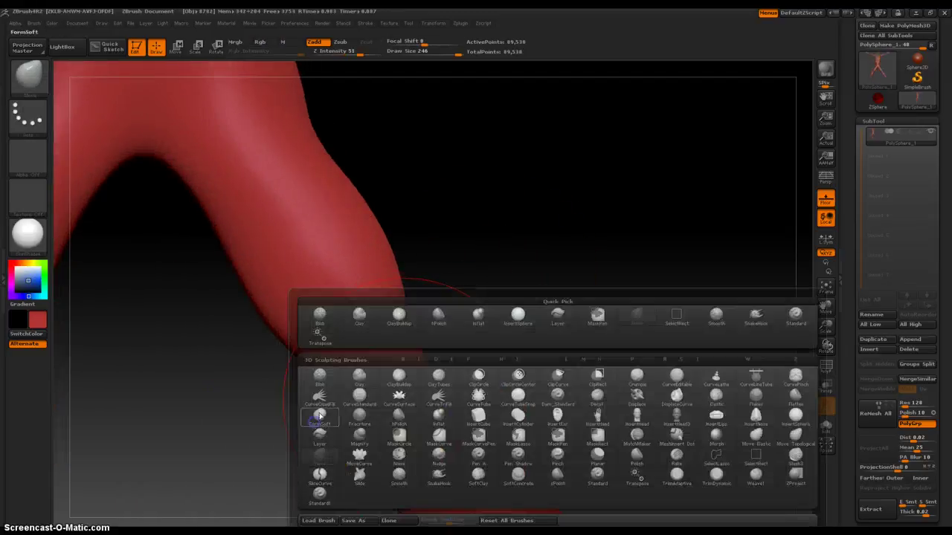
left_click(322, 379)
left_click_drag(402, 408, 413, 404)
key("ctrl+z")
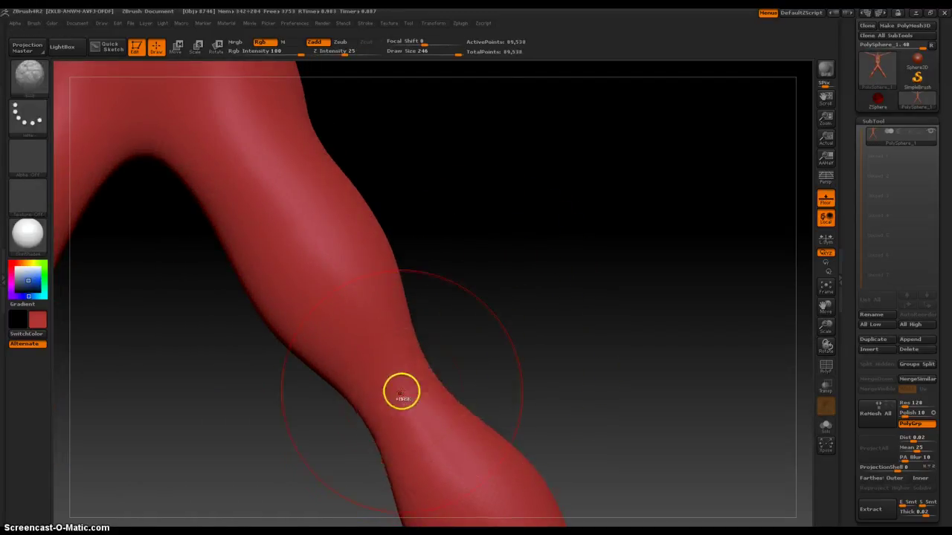
left_click_drag(503, 319, 511, 382, "ctrl")
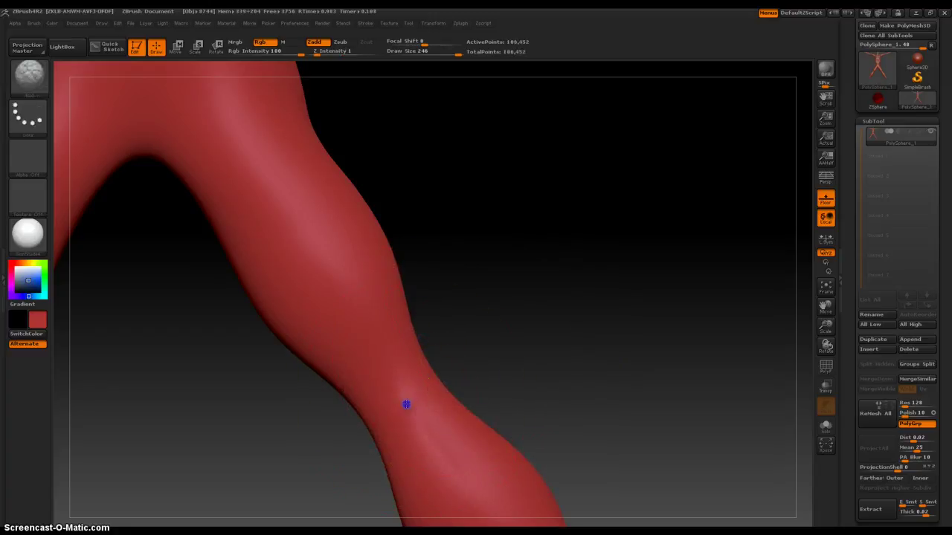
key("ctrl+z")
mouse_move(406, 392)
left_mouse_down()
mouse_move(412, 408)
mouse_move(406, 389)
mouse_move(410, 400)
left_mouse_up()
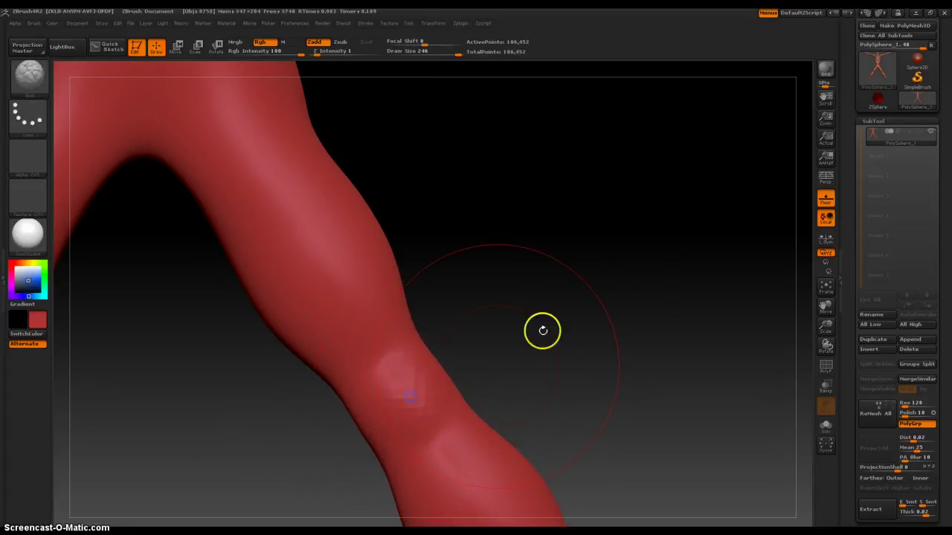
mouse_move(570, 339)
left_mouse_down()
mouse_move(558, 331)
mouse_move(597, 233)
mouse_move(595, 261)
mouse_move(633, 304)
mouse_move(600, 316)
left_mouse_up()
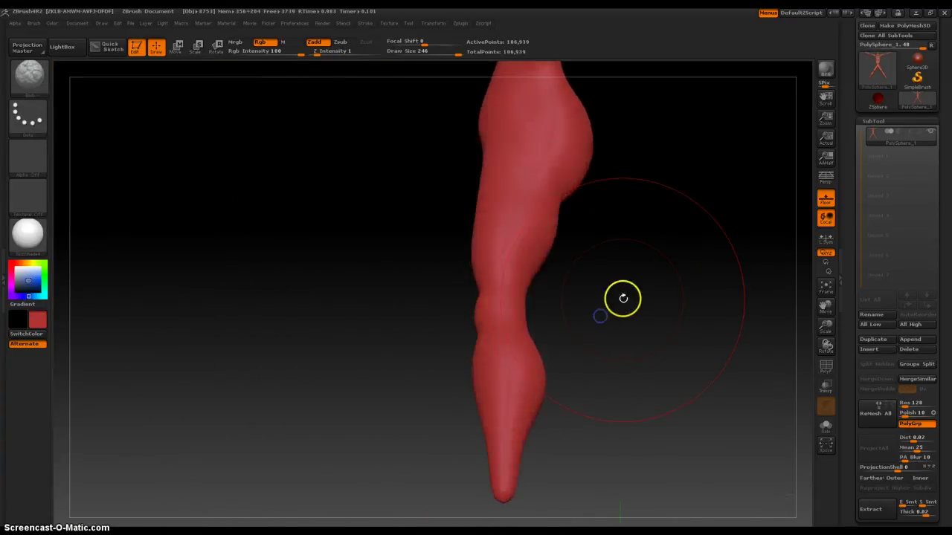
mouse_move(625, 297)
left_mouse_down()
mouse_move(633, 282)
mouse_move(576, 404)
mouse_move(618, 408)
mouse_move(546, 338)
left_mouse_up()
mouse_move(545, 338)
right_mouse_down("ctrl")
mouse_move(555, 265)
mouse_move(617, 291)
mouse_move(617, 305)
mouse_move(641, 323)
mouse_move(637, 297)
right_mouse_up("ctrl")
mouse_move(635, 300)
left_mouse_down()
mouse_move(629, 321)
mouse_move(613, 303)
left_mouse_up()
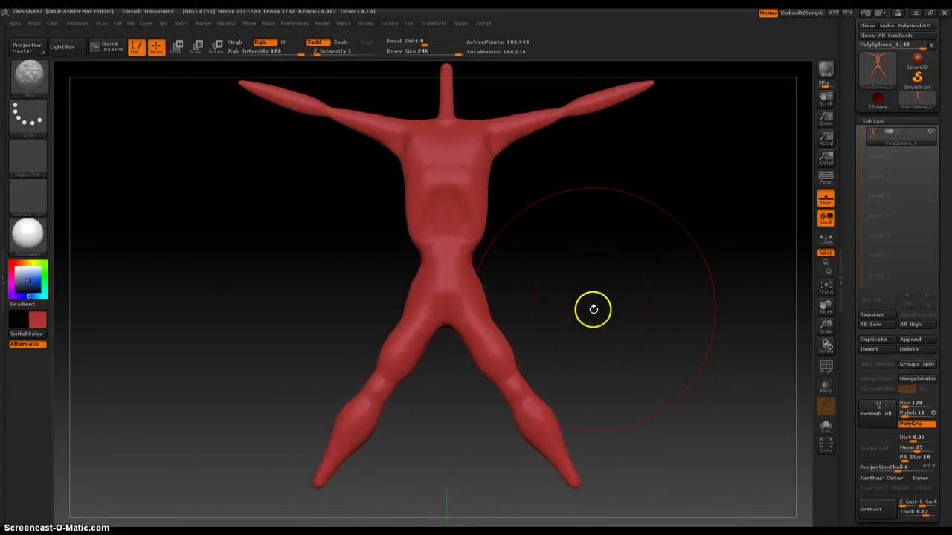
Pull the outer upper thighs outward with the Move brush to fill the dip below the hips
right_click_drag(604, 298, 603, 345, "ctrl")
right_click_drag(593, 262, 605, 305, "alt")
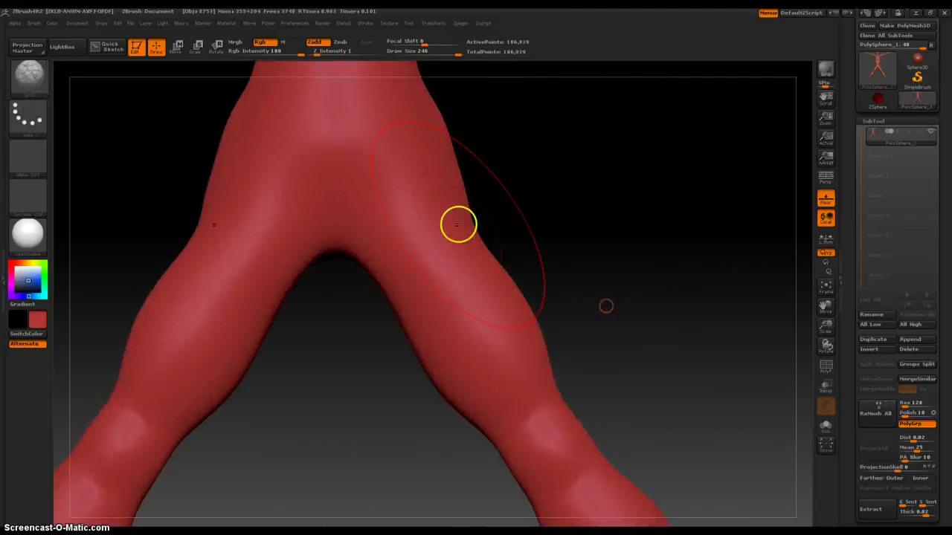
key("space")
left_click(346, 279)
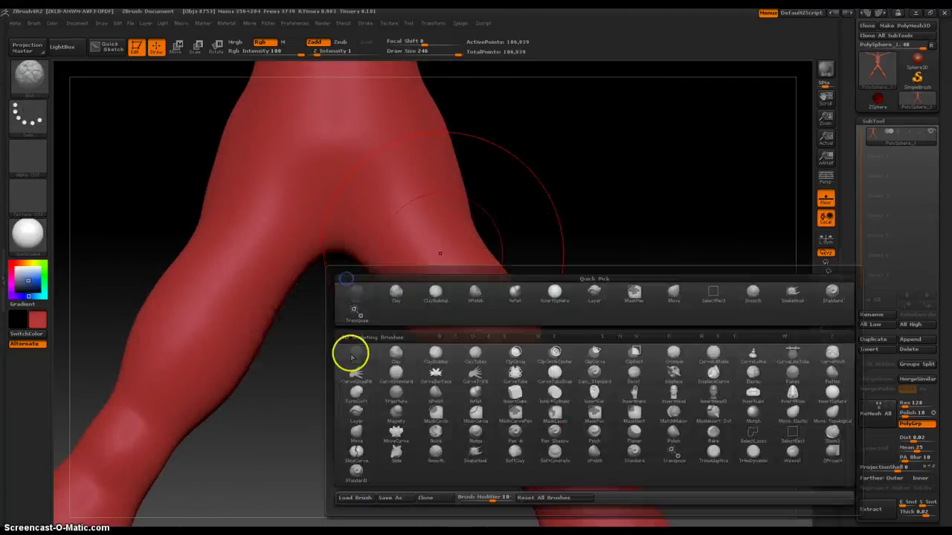
left_click(356, 440)
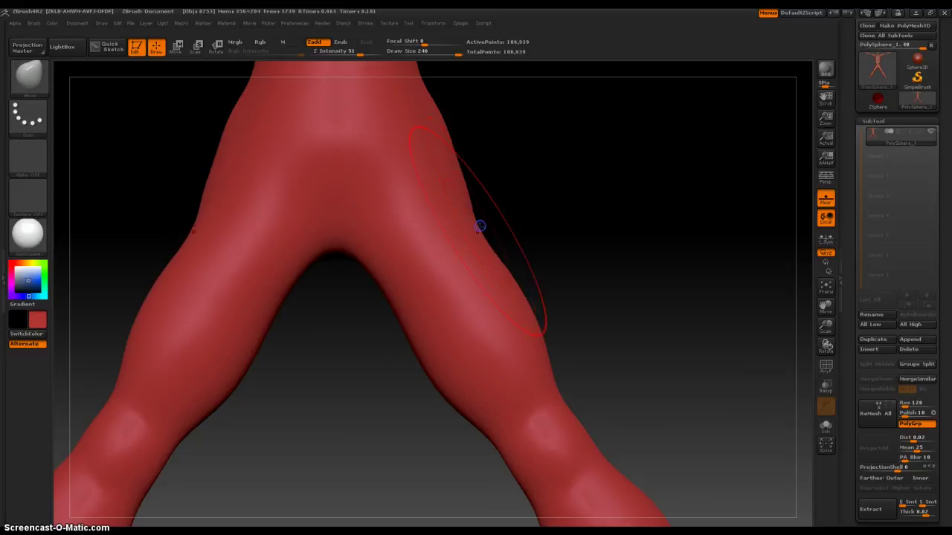
left_click_drag(479, 226, 481, 213)
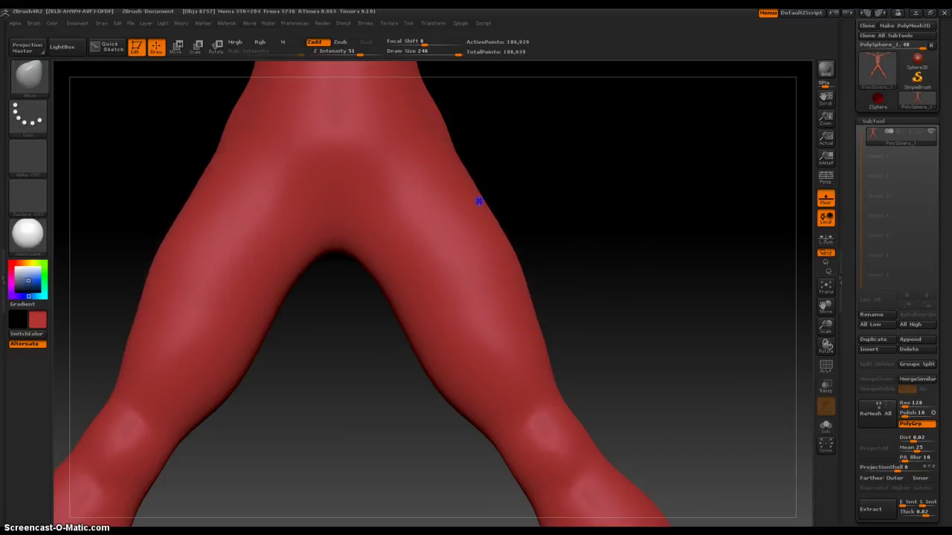
Check the silhouette with the Flat Color material and switch back to BasicMaterial
key("f")
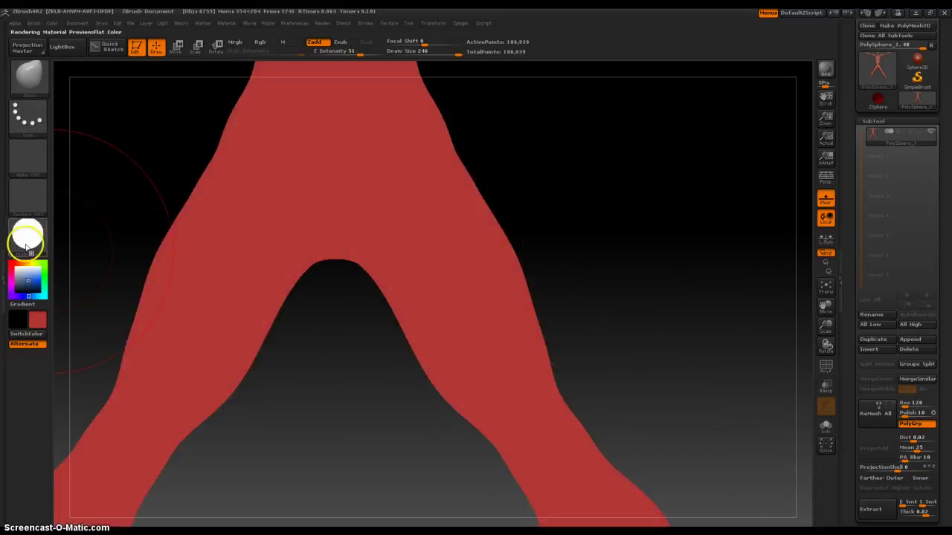
left_click(26, 239)
left_click(118, 375)
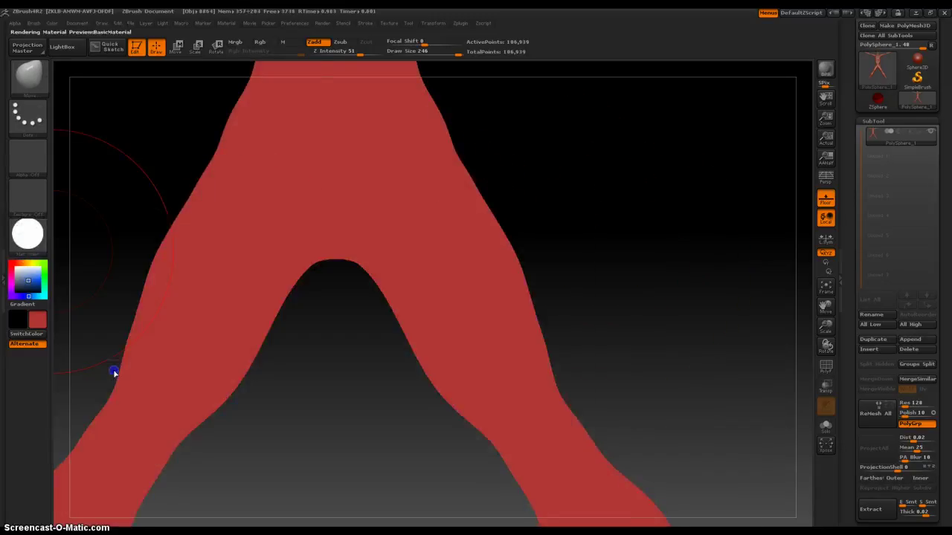
mouse_move(609, 276)
left_mouse_down()
mouse_move(611, 227)
mouse_move(595, 323)
left_mouse_up()
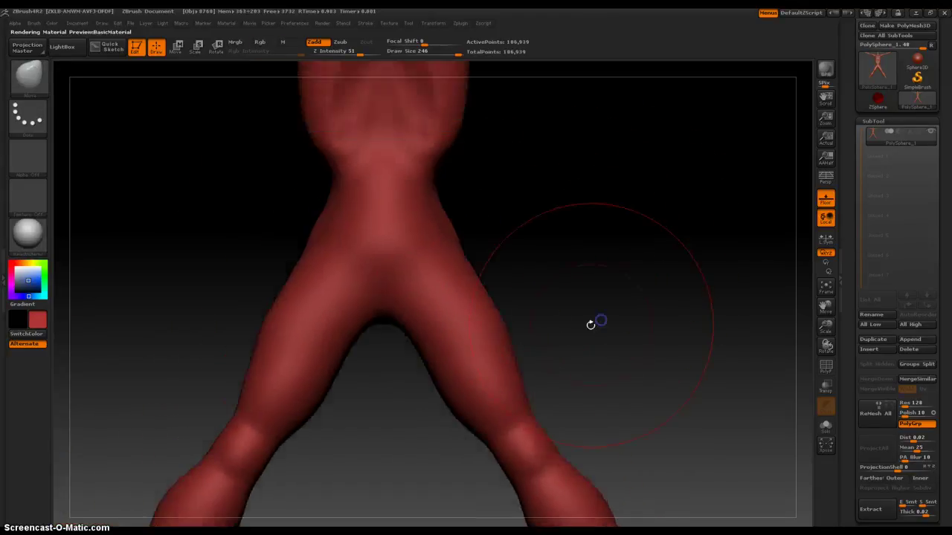
Try the ReflectRed and MatCap Red Wax materials on the figure
left_click(37, 252)
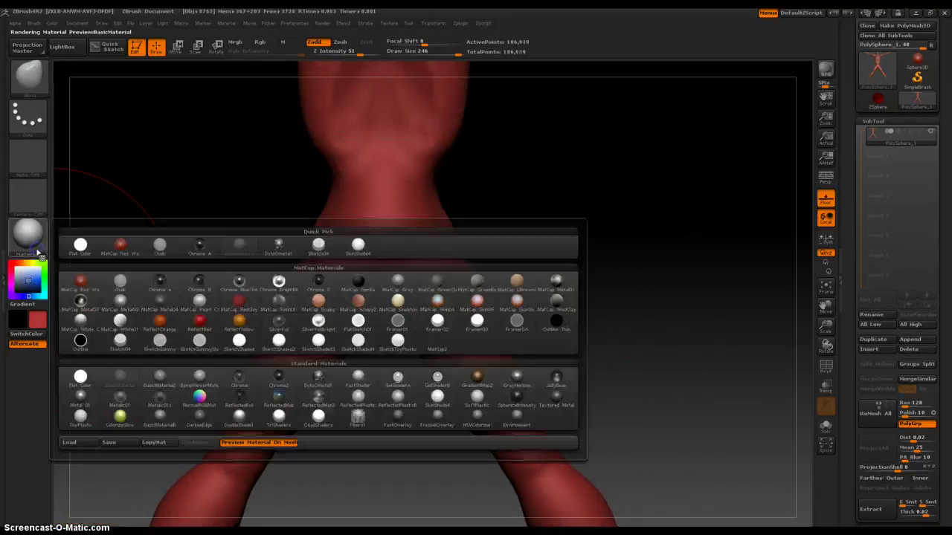
mouse_move(77, 283)
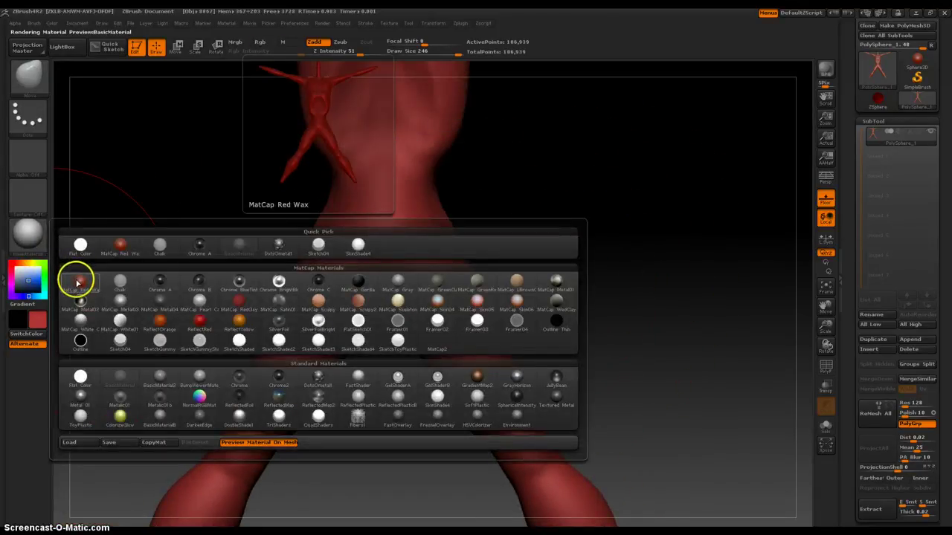
left_click(201, 324)
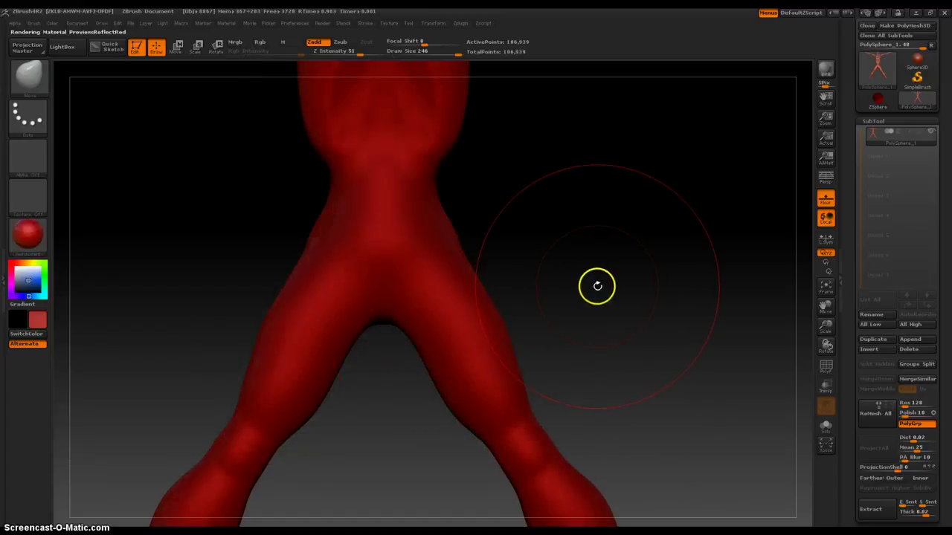
left_click(37, 251)
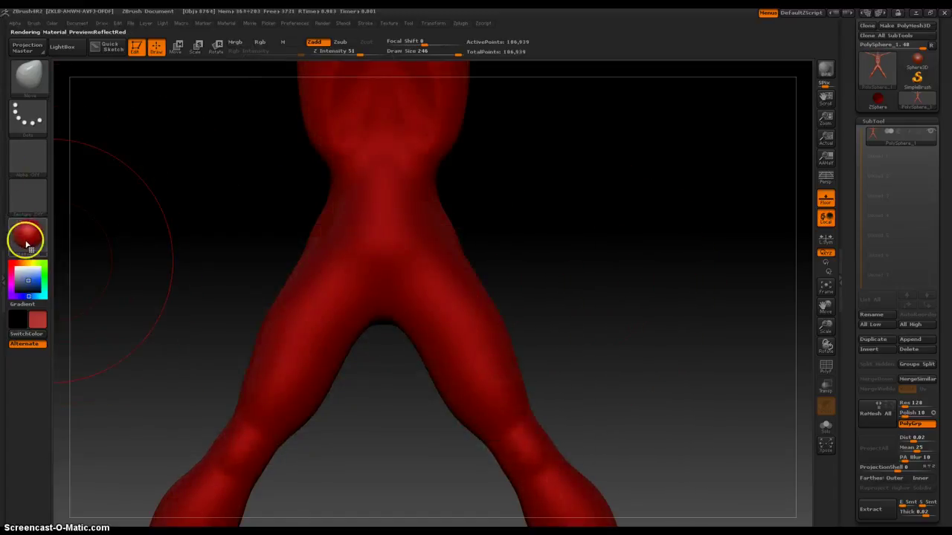
left_click(27, 241)
left_click(77, 280)
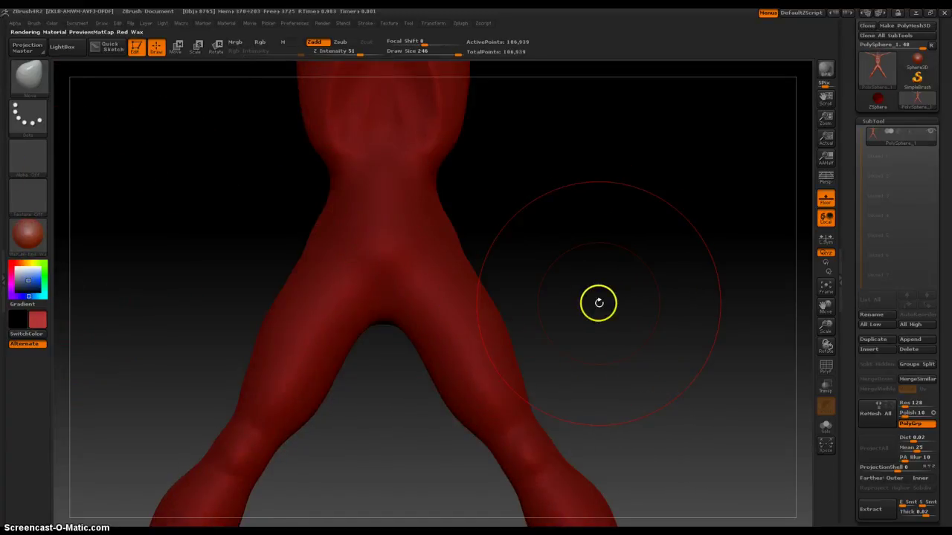
left_click_drag(598, 303, 526, 311)
Return the figure to BasicMaterial
left_click(27, 237)
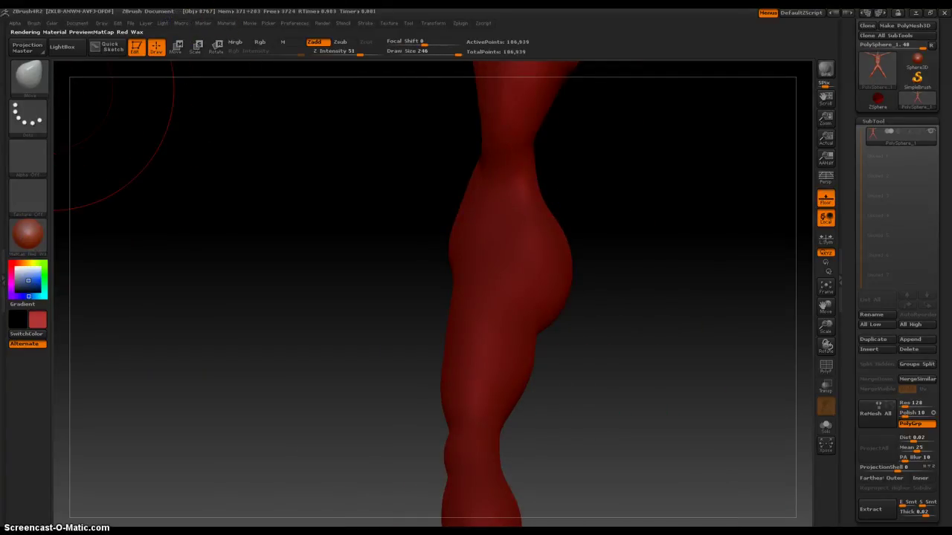
left_click(28, 234)
left_click(119, 374)
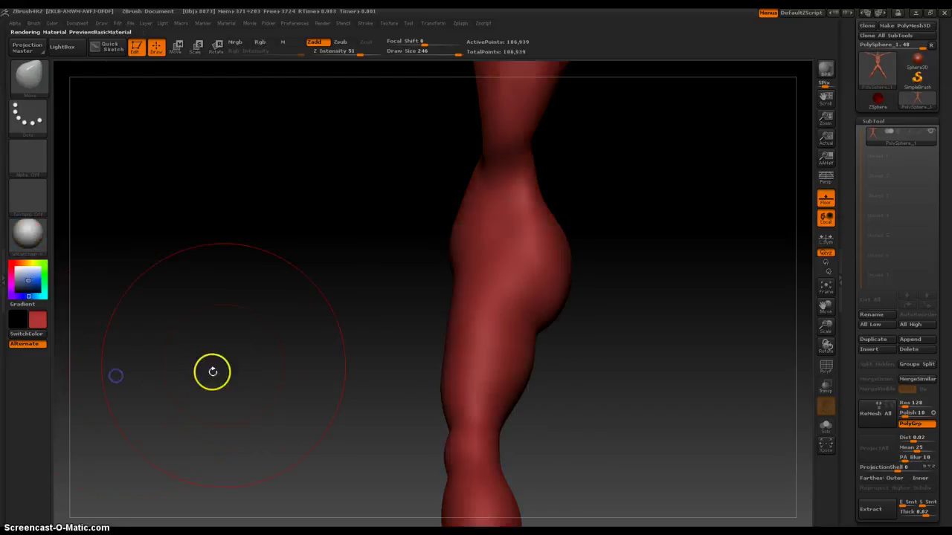
left_click_drag(261, 332, 306, 334)
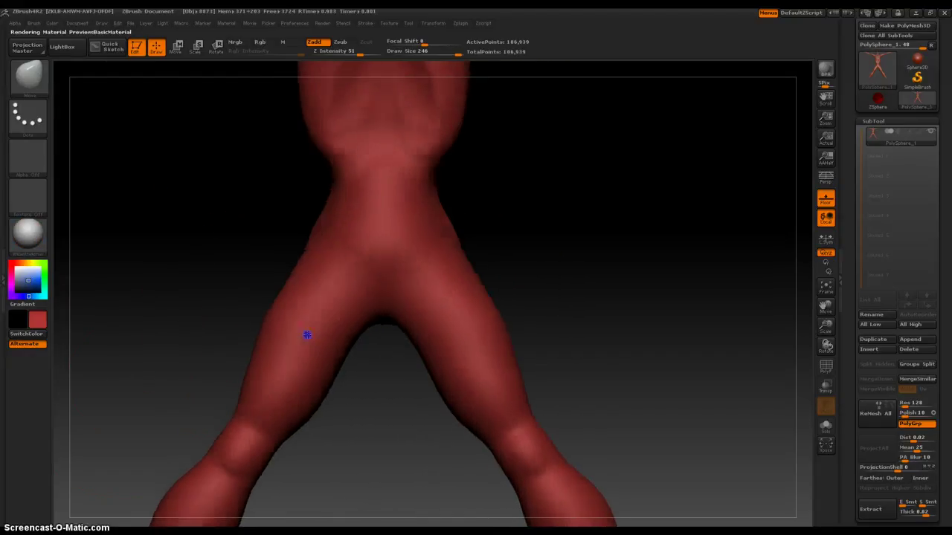
Reshape BasicMaterial's diffuse curve with added points to give the figure stronger shading contrast at its edges
left_click(229, 23)
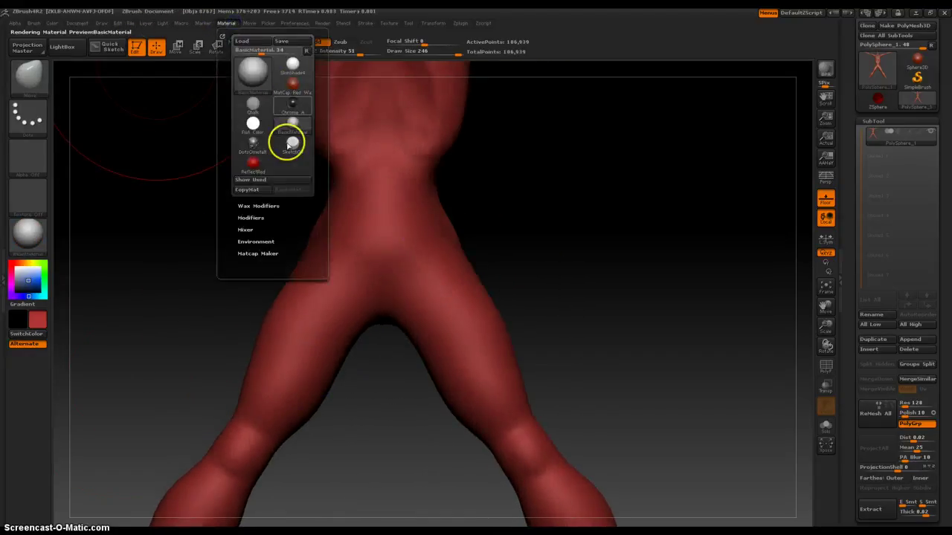
left_click(249, 220)
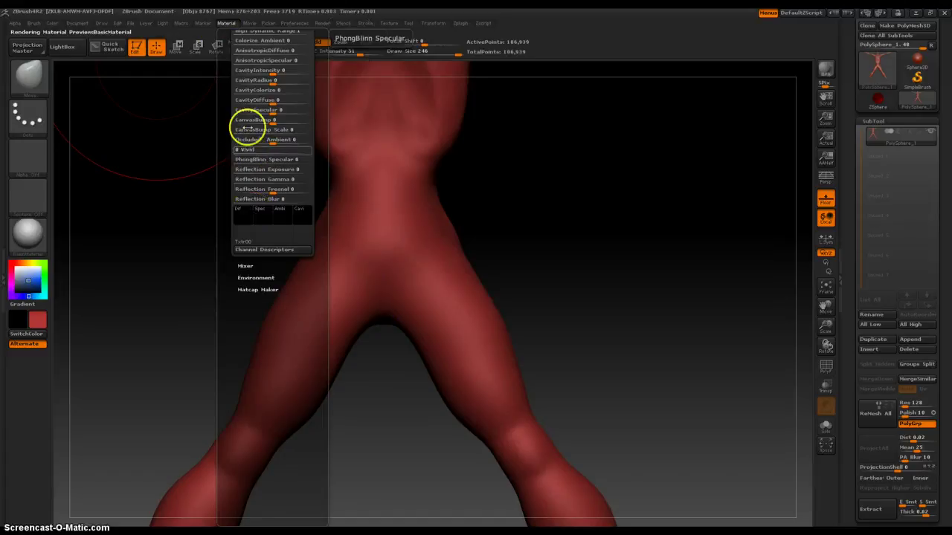
left_click_drag(226, 116, 241, 236)
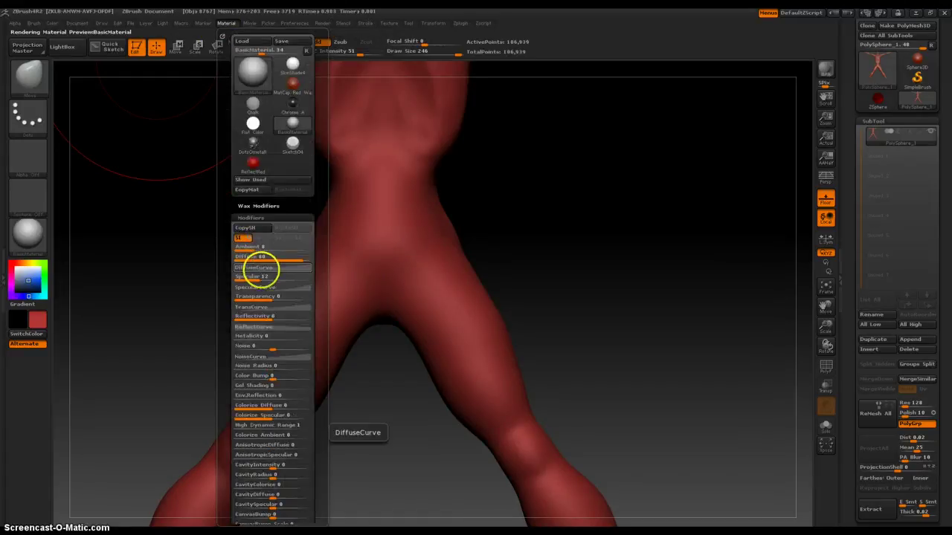
left_click(260, 267)
mouse_move(264, 320)
left_mouse_down()
mouse_move(278, 316)
mouse_move(267, 310)
left_mouse_up()
left_click(267, 302)
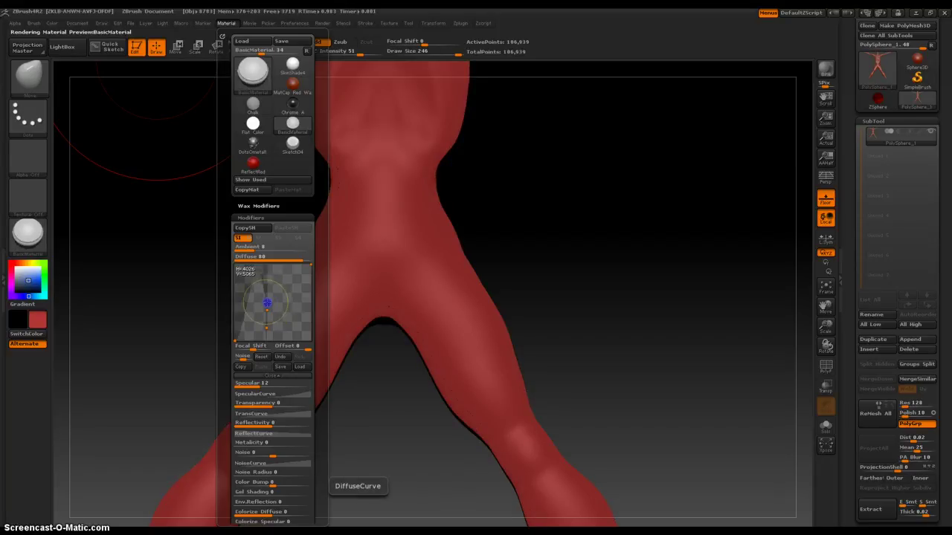
mouse_move(267, 303)
left_mouse_down()
mouse_move(250, 313)
mouse_move(269, 307)
left_mouse_up()
left_click(273, 301)
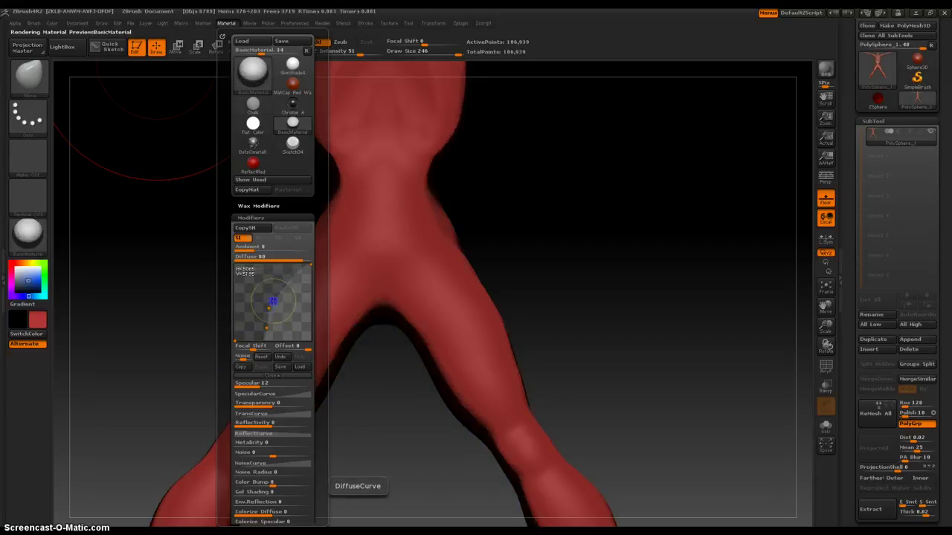
left_click_drag(532, 298, 480, 296)
mouse_move(480, 296)
right_mouse_down()
mouse_move(523, 293)
mouse_move(524, 312)
right_mouse_up()
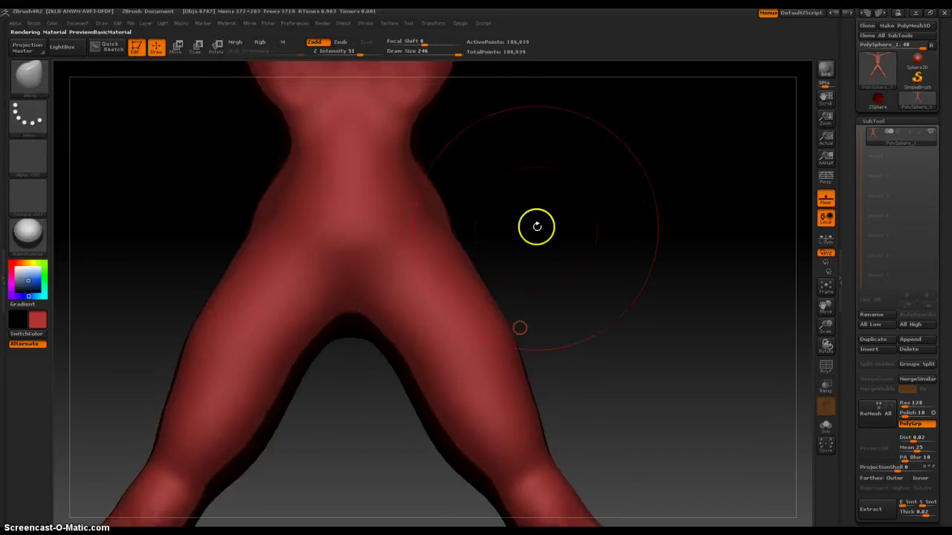
mouse_move(537, 227)
right_mouse_down("ctrl")
mouse_move(533, 275)
mouse_move(548, 233)
right_mouse_up("ctrl")
mouse_move(540, 290)
right_mouse_down("alt")
mouse_move(535, 223)
mouse_move(530, 272)
right_mouse_up("alt")
right_click_drag(530, 272, 528, 281, "ctrl")
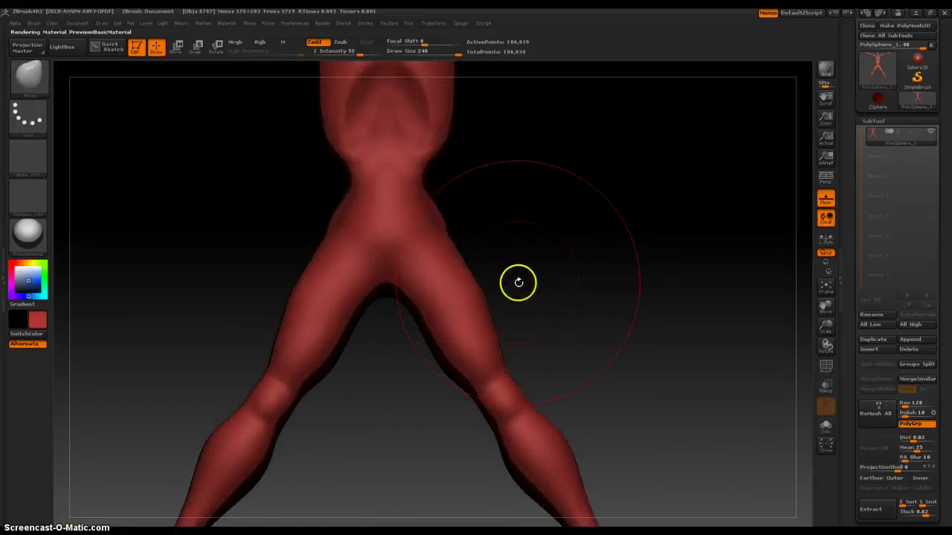
Switch to the ClayBuildup brush and refine and smooth the outer thigh surface
right_click(491, 316)
left_click(397, 340)
left_click(485, 378)
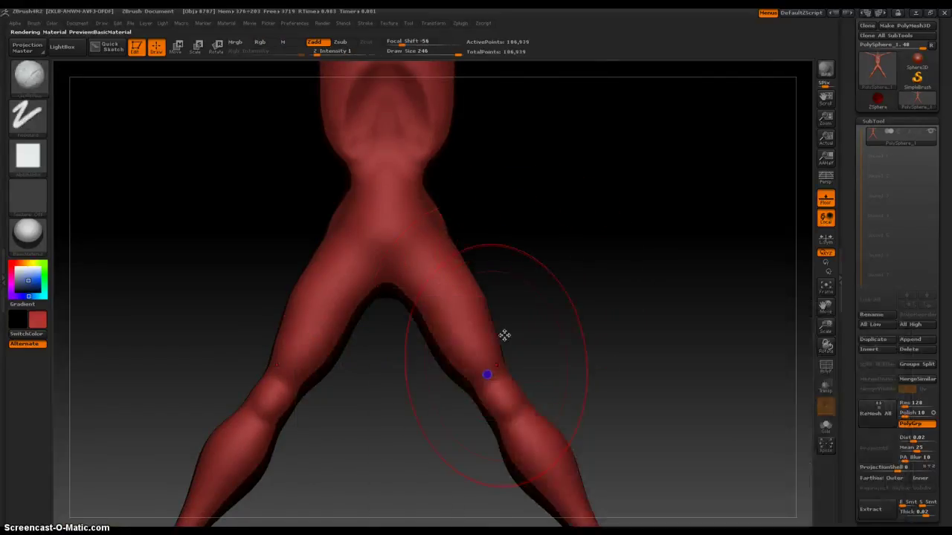
right_click_drag(519, 289, 525, 361, "ctrl")
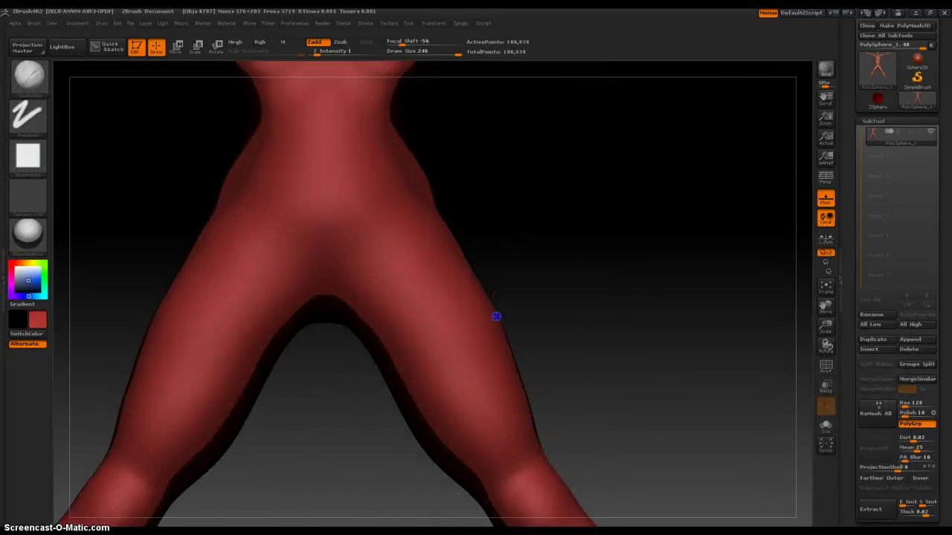
left_click_drag(496, 316, 501, 313)
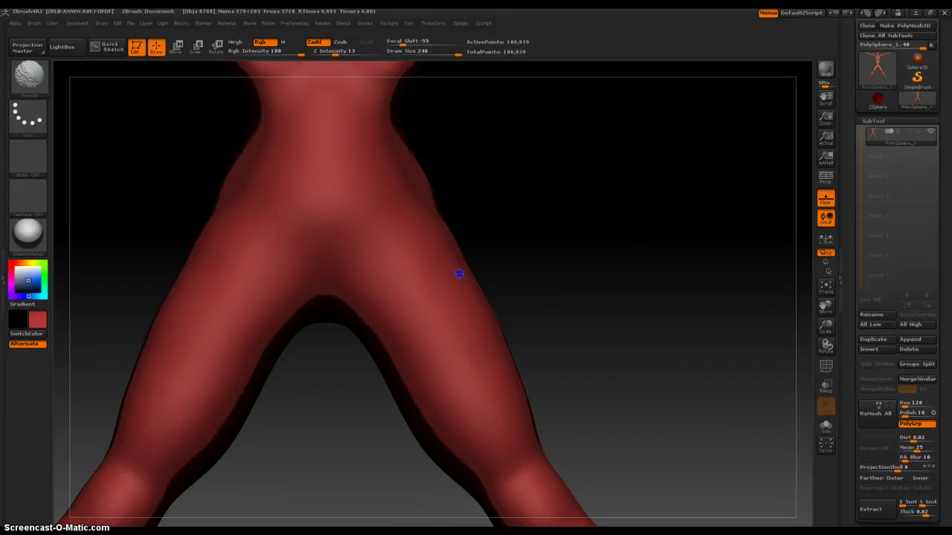
Apply the Sketch04 material to the figure
right_click_drag(569, 364, 572, 285, "ctrl")
mouse_move(578, 359)
right_mouse_down("ctrl")
mouse_move(567, 301)
mouse_move(556, 296)
mouse_move(550, 310)
mouse_move(554, 301)
mouse_move(521, 301)
right_mouse_up("ctrl")
mouse_move(521, 300)
left_mouse_down()
mouse_move(482, 295)
mouse_move(519, 316)
mouse_move(533, 304)
left_mouse_up()
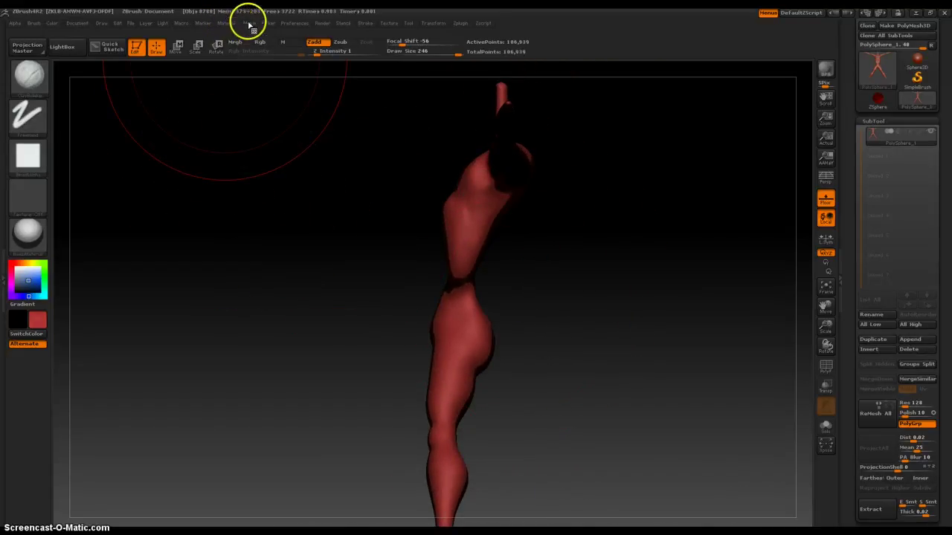
left_click(32, 250)
left_click(111, 325)
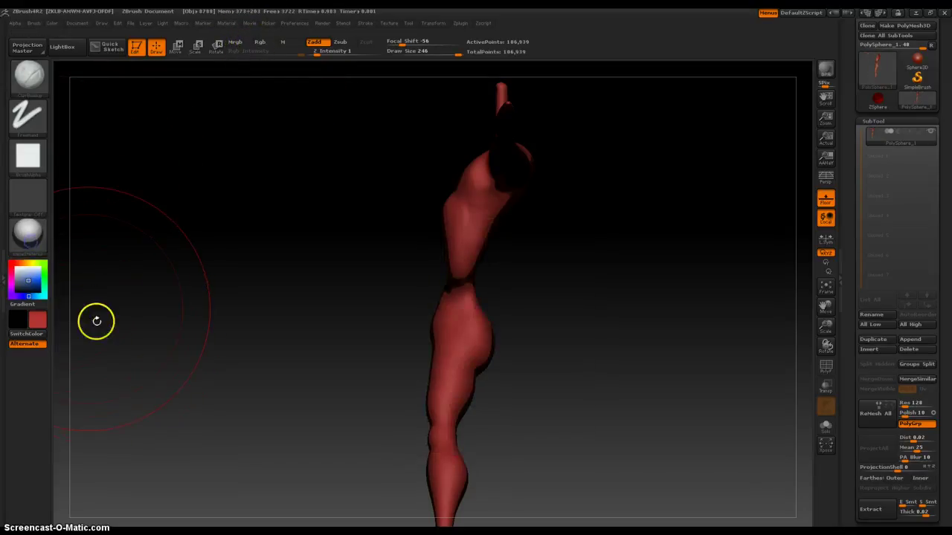
left_click(28, 242)
left_click(115, 350)
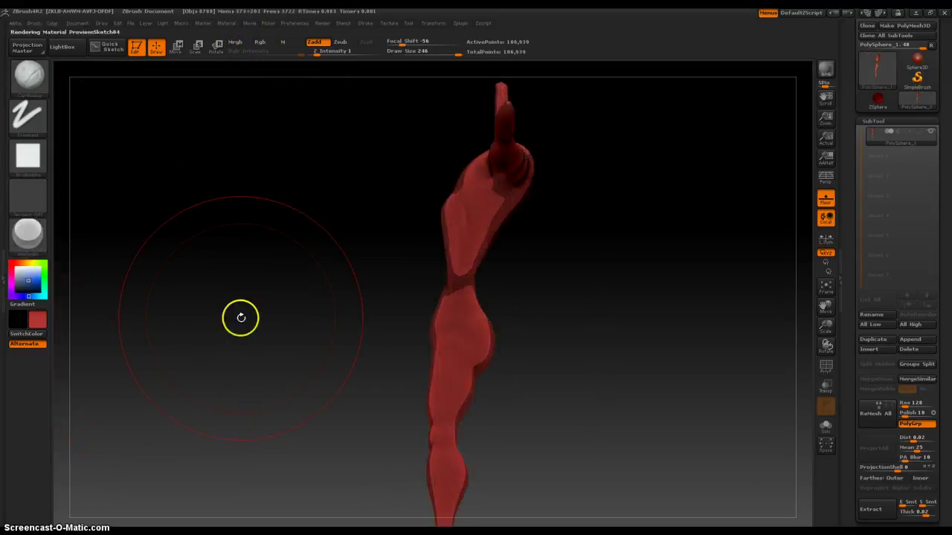
Remesh the whole figure with DynaMesh to even out its polygons
mouse_move(240, 317)
left_mouse_down()
mouse_move(280, 332)
mouse_move(225, 321)
mouse_move(214, 294)
left_mouse_up()
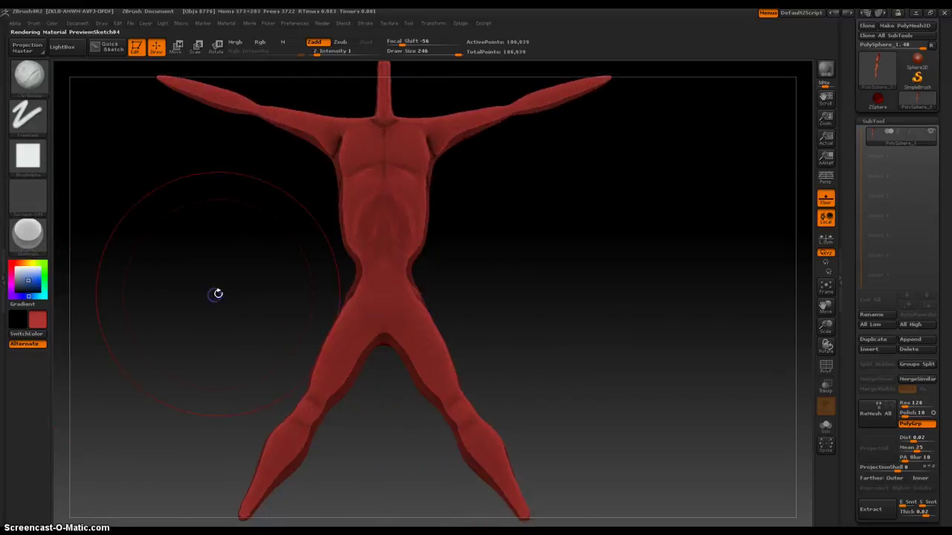
right_click_drag(192, 297, 230, 288, "ctrl")
right_click_drag(231, 288, 187, 290)
left_click_drag(187, 290, 220, 292)
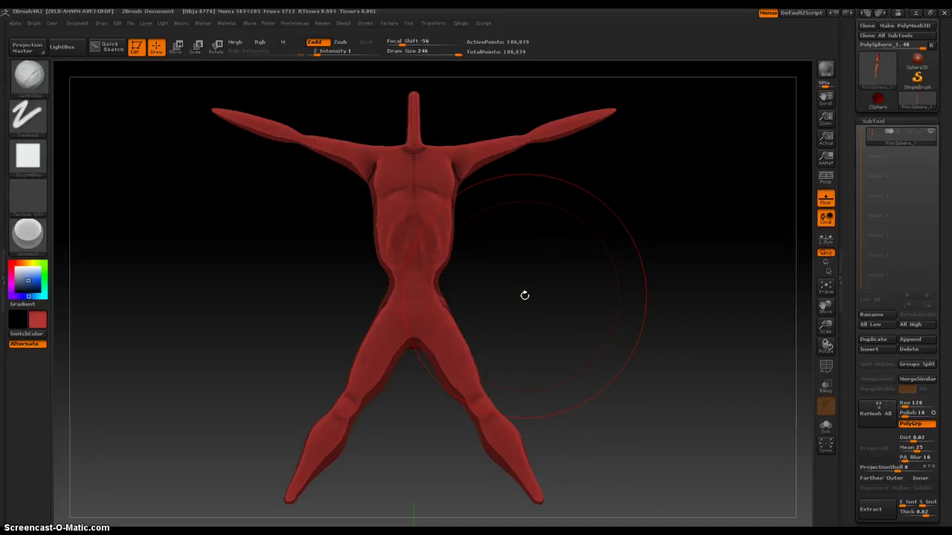
mouse_move(524, 255)
left_mouse_down()
mouse_move(510, 272)
mouse_move(535, 229)
left_mouse_up()
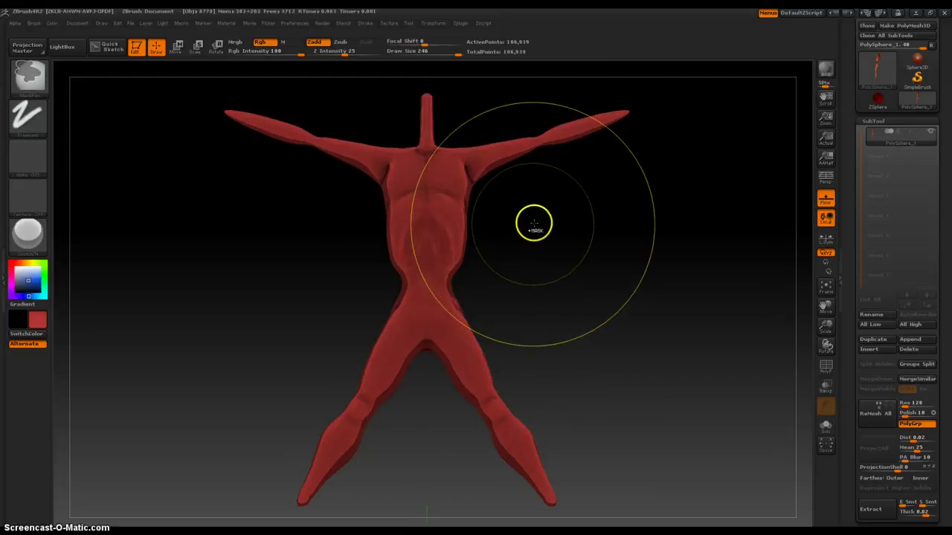
right_click_drag(530, 227, 526, 282, "ctrl")
right_click_drag(545, 190, 543, 312, "ctrl")
left_click_drag(545, 180, 501, 510, "alt")
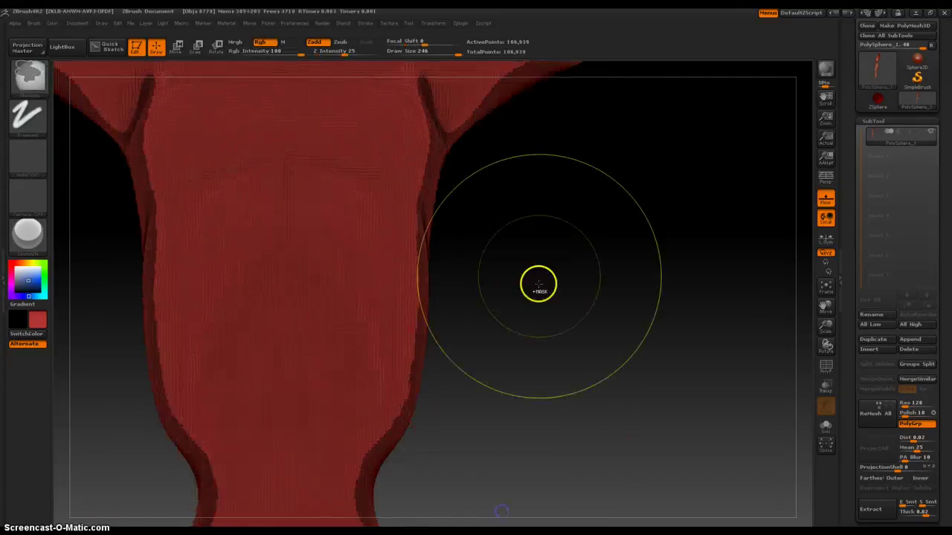
left_click_drag(537, 284, 533, 382, "ctrl")
With the Blob brush, swell the upper part of the neck column into a rounded head
right_click_drag(517, 202, 535, 251, "alt")
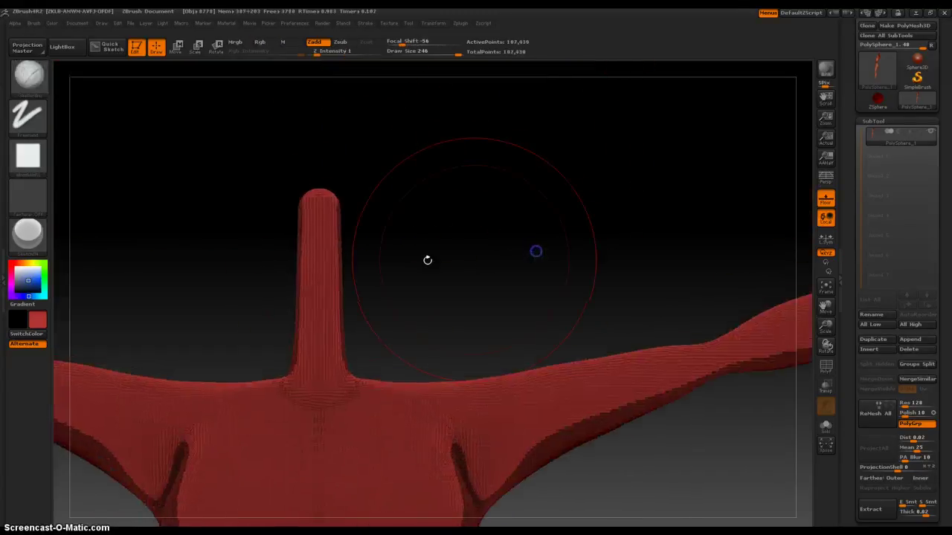
right_click(312, 263)
left_click(216, 293)
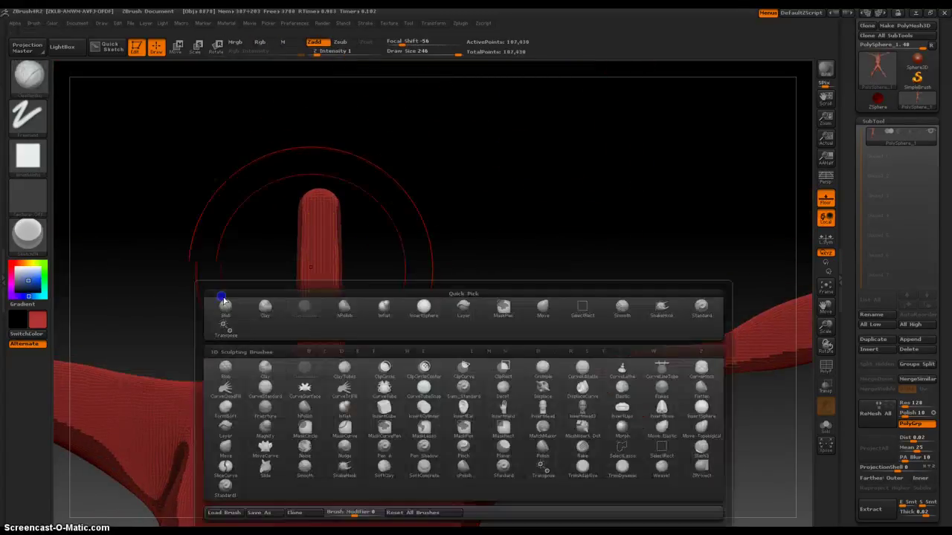
left_click(222, 366)
mouse_move(322, 290)
left_mouse_down()
mouse_move(330, 249)
mouse_move(346, 334)
mouse_move(334, 206)
left_mouse_up()
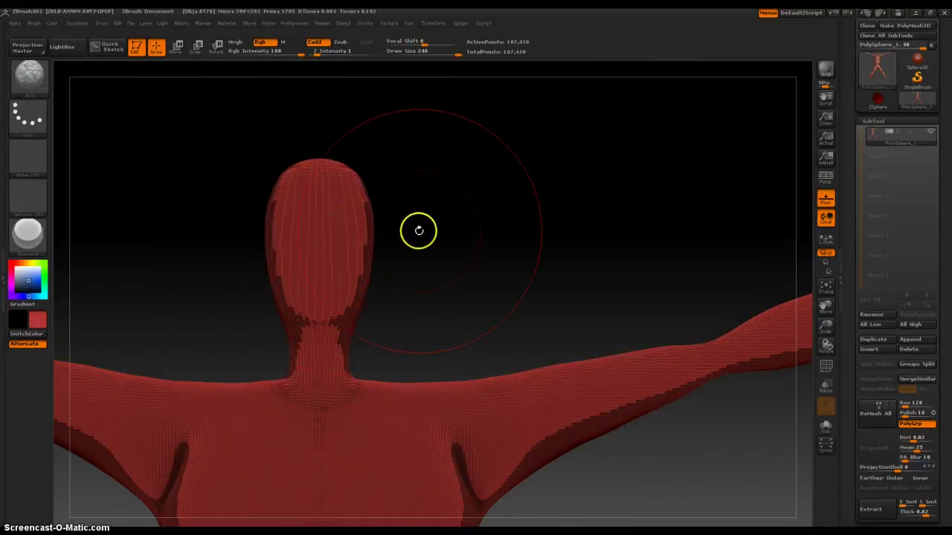
left_click_drag(419, 230, 357, 255)
mouse_move(194, 280)
left_mouse_down()
mouse_move(178, 279)
mouse_move(233, 288)
left_mouse_up()
left_click_drag(336, 278, 366, 200)
mouse_move(488, 198)
left_mouse_down()
mouse_move(425, 232)
mouse_move(551, 240)
left_mouse_up()
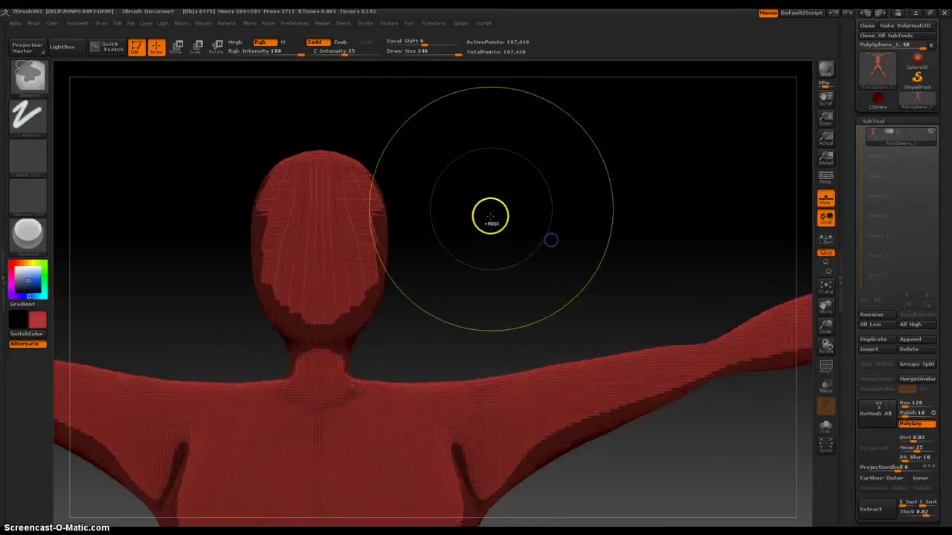
Remesh the figure with DynaMesh and inflate the head further into a fuller egg shape
left_click_drag(490, 216, 487, 287, "shift")
mouse_move(319, 287)
left_mouse_down()
mouse_move(344, 211)
mouse_move(337, 286)
left_mouse_up()
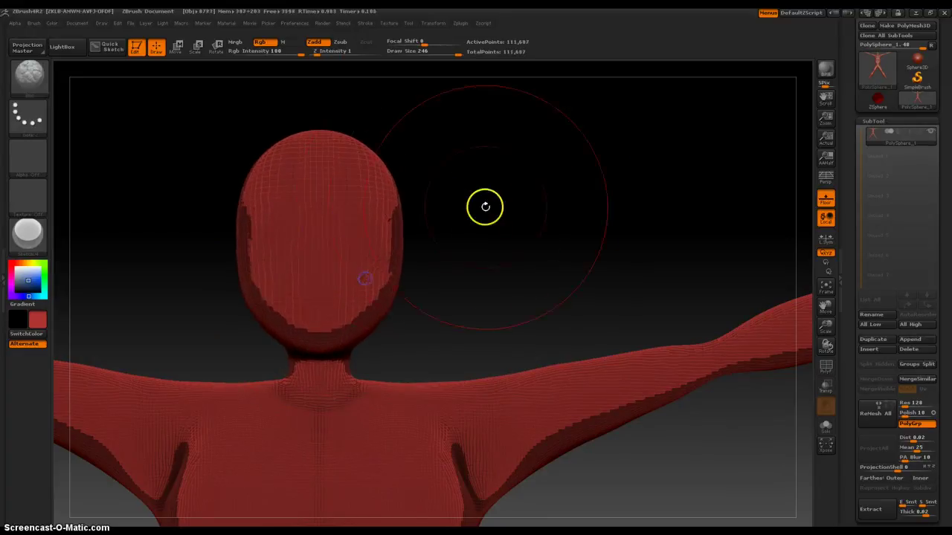
left_click_drag(512, 228, 458, 249)
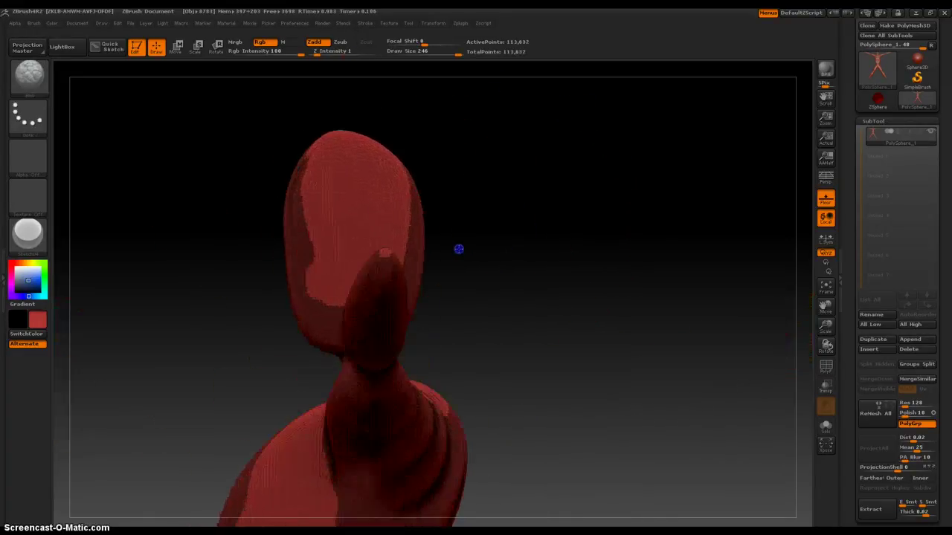
left_click_drag(561, 305, 611, 293)
left_click_drag(458, 276, 446, 250)
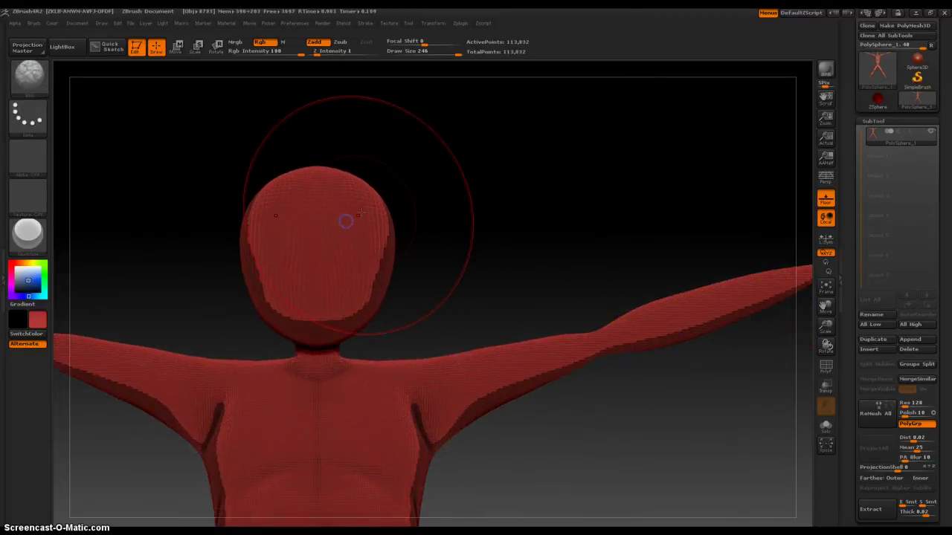
Switch to the Move brush and pull the head's sides and crown into a narrower, taller shape
right_click(317, 251)
left_click(217, 278)
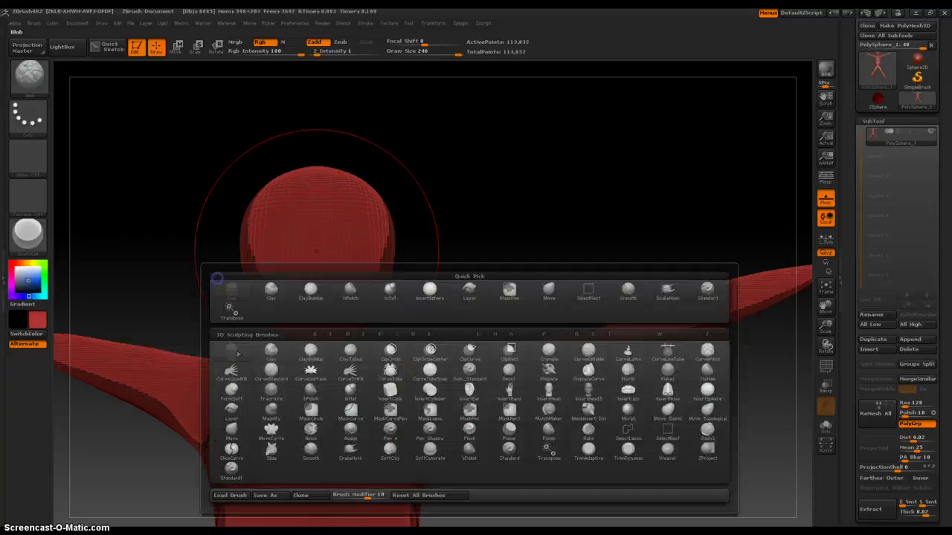
left_click(233, 438)
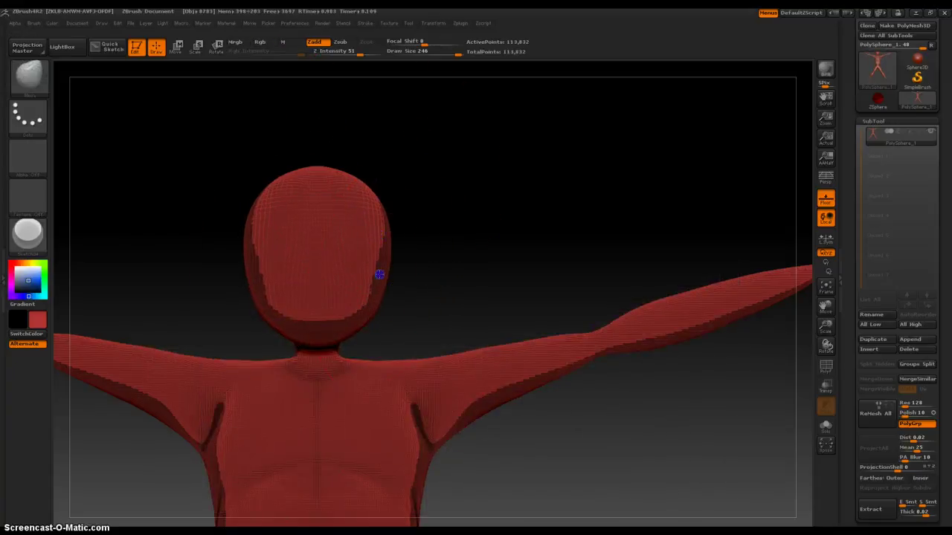
mouse_move(362, 197)
left_mouse_down()
mouse_move(353, 156)
mouse_move(357, 161)
left_mouse_up()
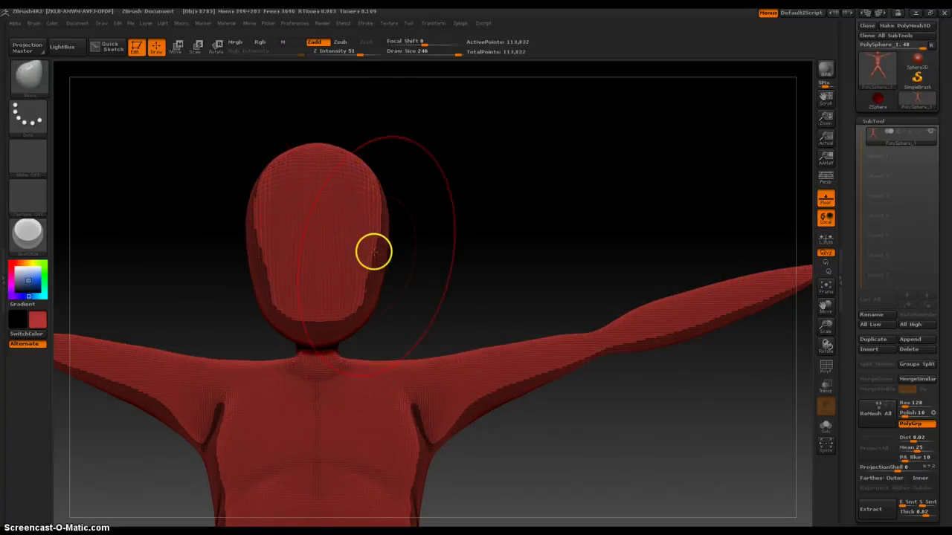
Try to reposition the head with a Transpose Move line while the rest of the body is masked
mouse_move(429, 272)
right_mouse_down("ctrl")
mouse_move(423, 193)
mouse_move(452, 158)
mouse_move(437, 131)
mouse_move(449, 149)
right_mouse_up("ctrl")
left_click_drag(447, 119, 317, 239, "ctrl")
right_click_drag(533, 360, 549, 249, "alt")
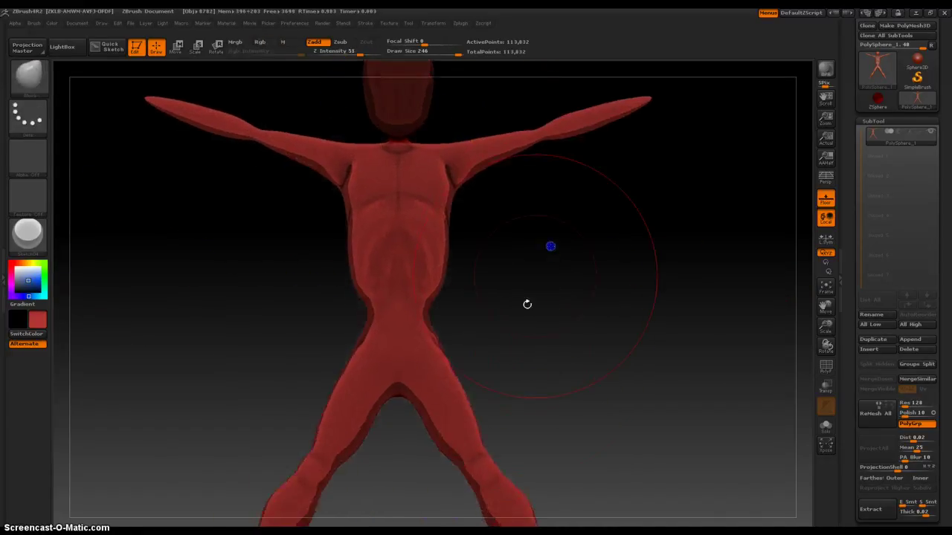
mouse_move(527, 304)
right_mouse_down("ctrl")
mouse_move(530, 238)
mouse_move(523, 344)
right_mouse_up("ctrl")
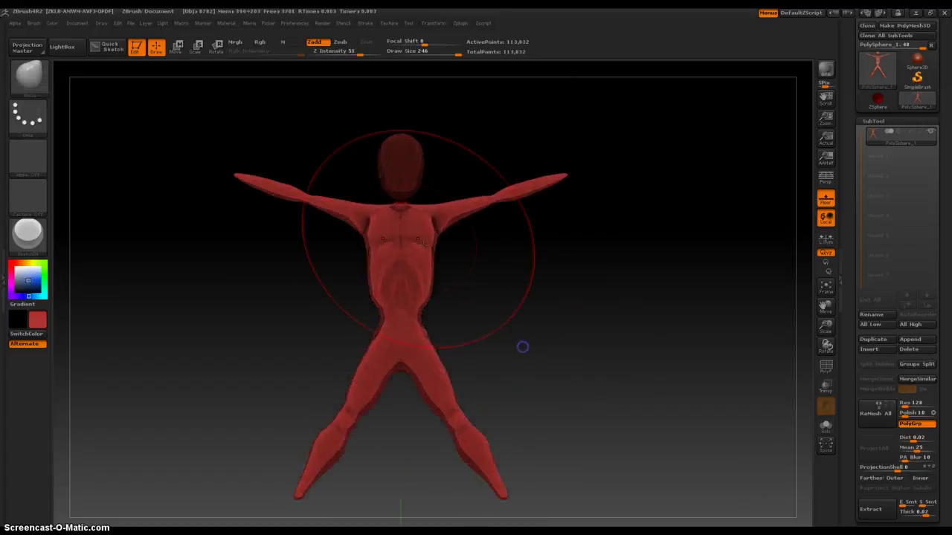
left_click(480, 102, "ctrl")
left_click(177, 47)
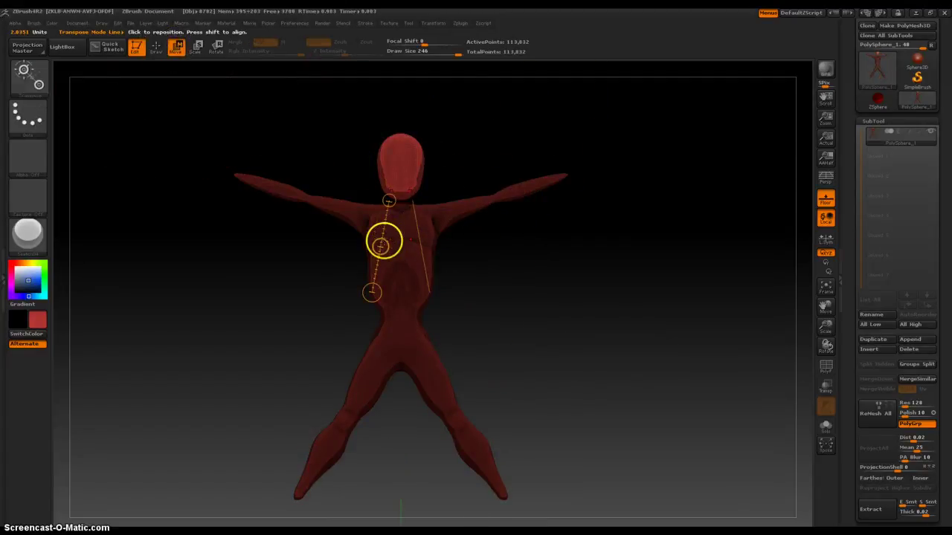
left_click_drag(380, 246, 401, 241)
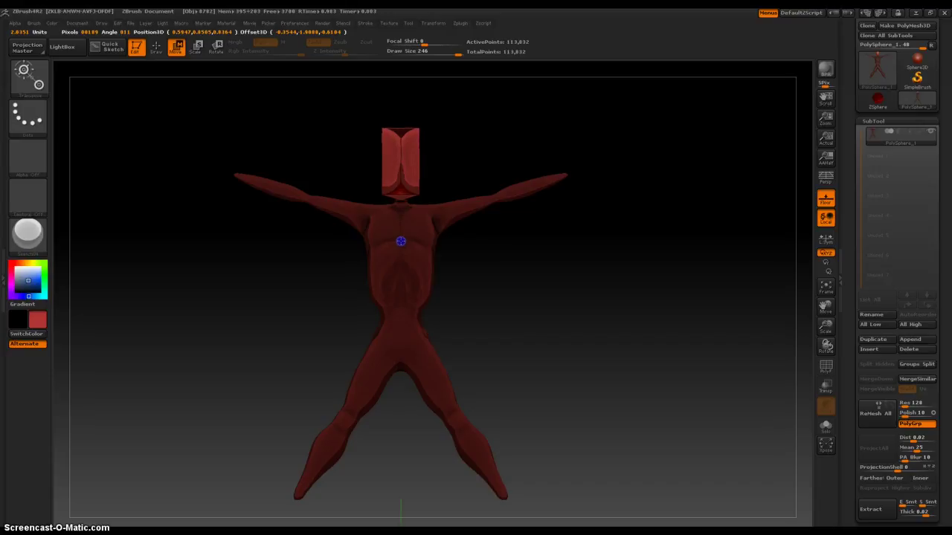
key("ctrl+z")
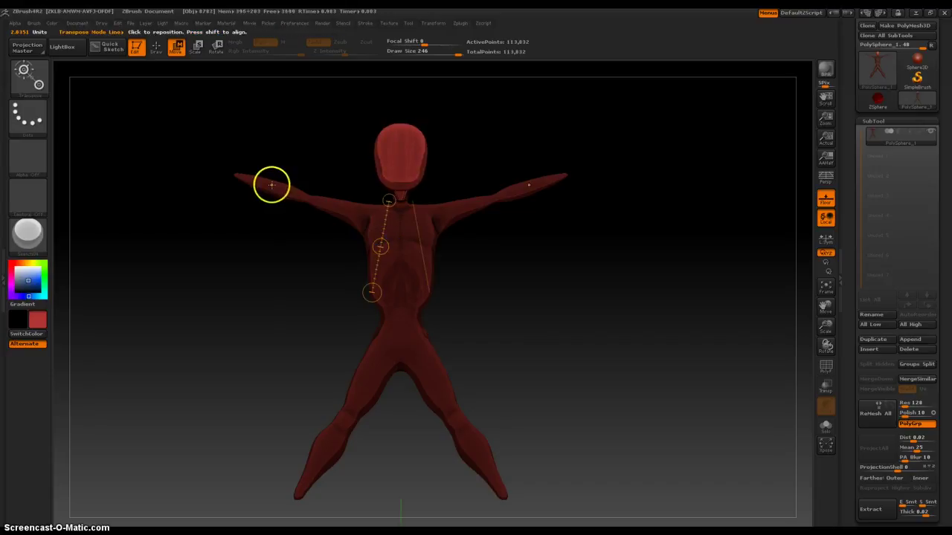
key("ctrl+z")
With the Move brush, pull the back and crown of the head outward in side view to form the skull
left_click_drag(332, 154, 336, 221, "alt")
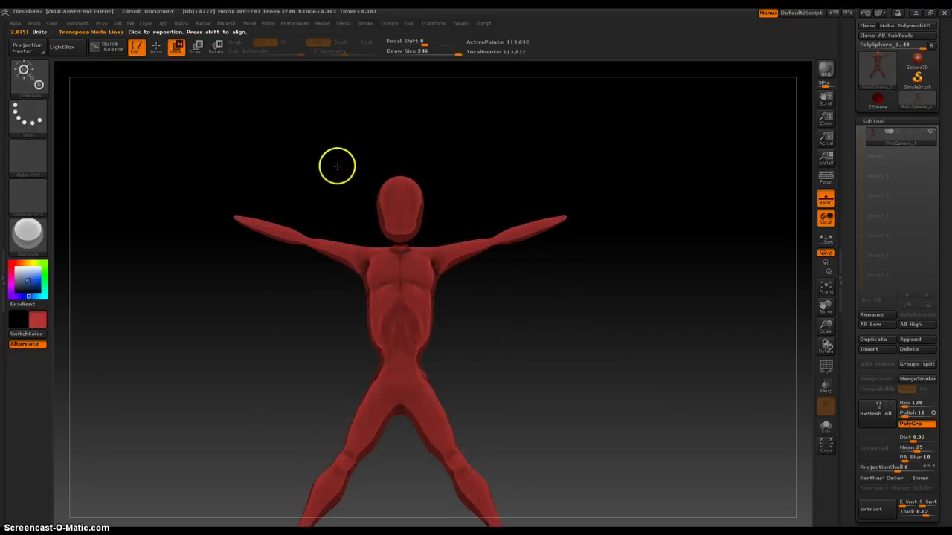
left_click_drag(325, 180, 338, 163, "alt")
right_click_drag(315, 272, 249, 313)
right_click_drag(278, 247, 319, 278, "ctrl")
mouse_move(285, 376)
right_mouse_down("ctrl")
mouse_move(274, 316)
mouse_move(223, 318)
mouse_move(257, 367)
right_mouse_up("ctrl")
right_click_drag(268, 244, 256, 337, "ctrl")
left_click_drag(290, 227, 241, 449, "alt")
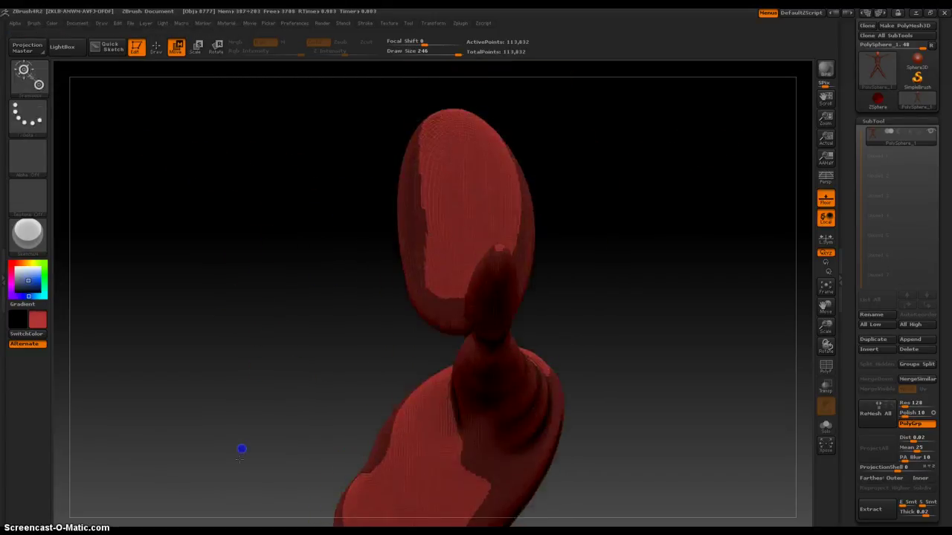
left_click_drag(282, 316, 262, 409, "alt")
right_click(200, 414)
left_click(200, 411)
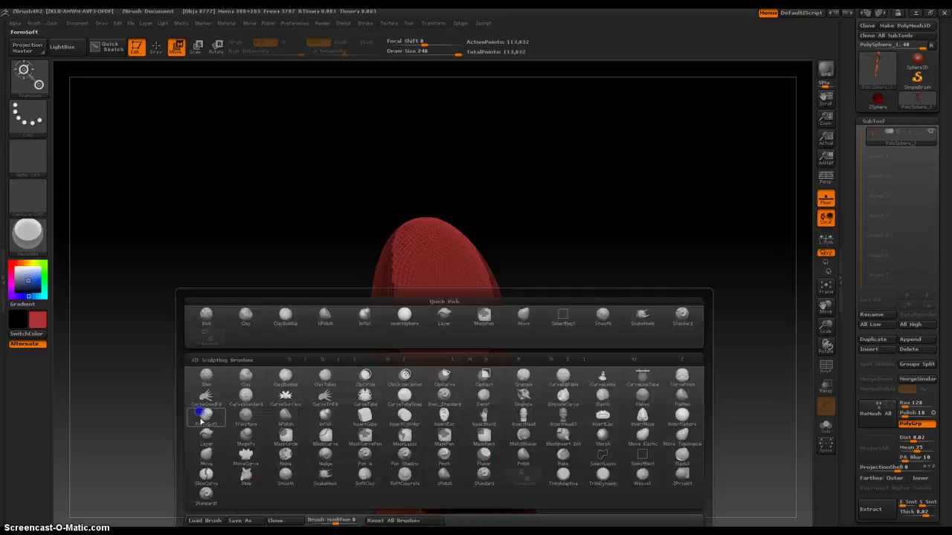
left_click(205, 455)
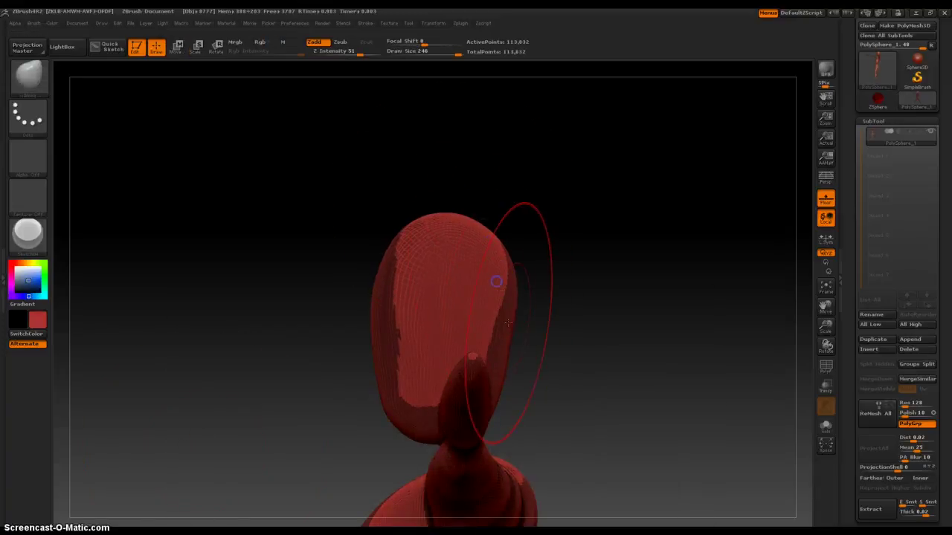
left_click_drag(507, 323, 523, 360)
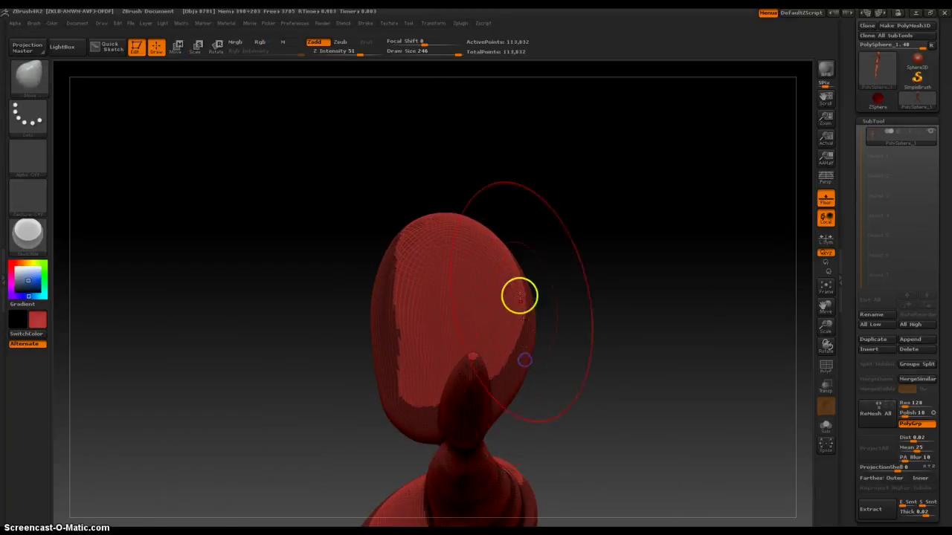
mouse_move(518, 295)
left_mouse_down()
mouse_move(514, 275)
mouse_move(524, 278)
left_mouse_up()
left_click_drag(463, 251, 469, 242)
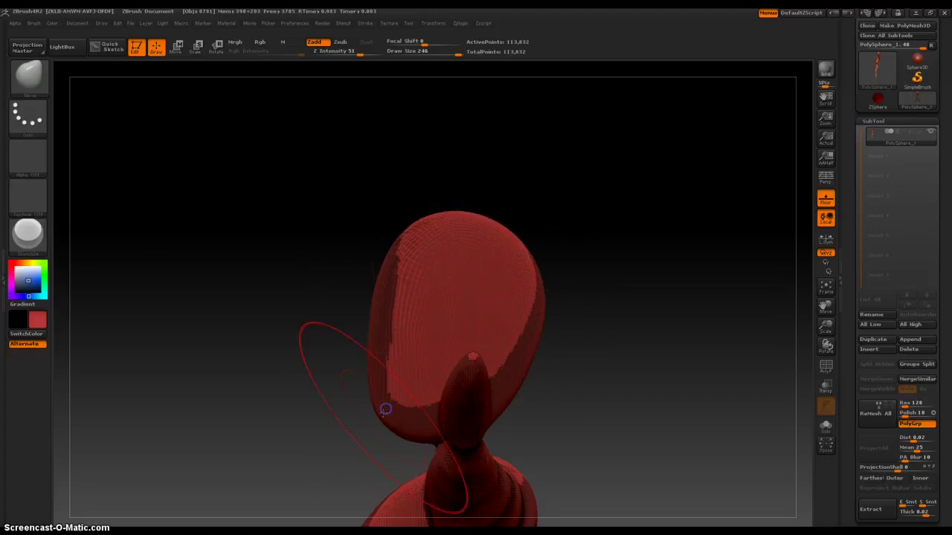
Shape the face and chin profile with the Move brush and narrow the jaw in front view
left_click_drag(385, 409, 389, 402)
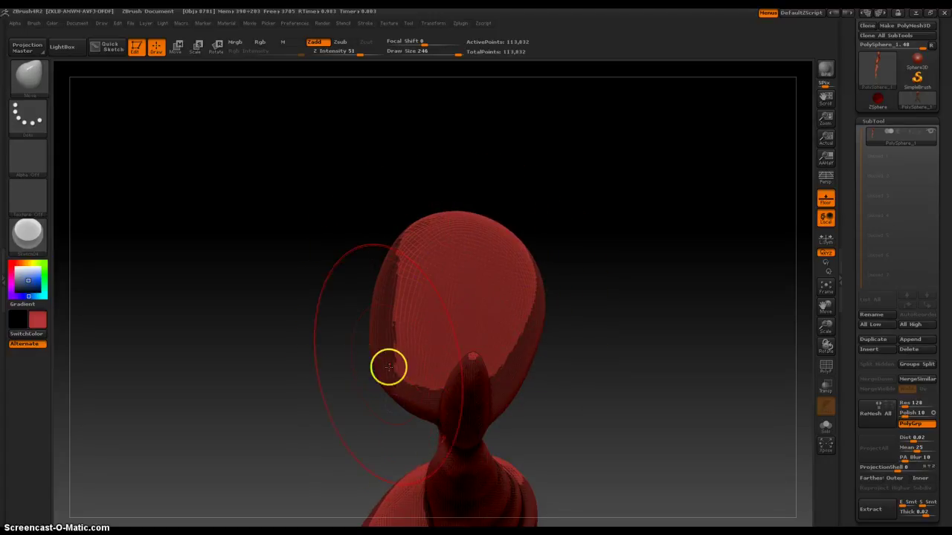
left_click_drag(380, 306, 364, 322)
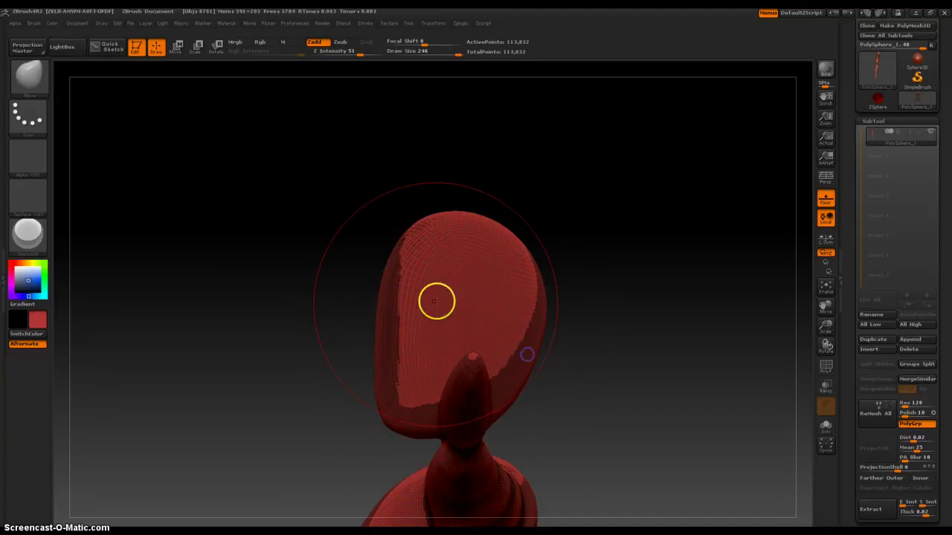
left_click_drag(426, 241, 395, 269)
mouse_move(353, 336)
left_mouse_down()
mouse_move(334, 344)
mouse_move(348, 339)
mouse_move(382, 360)
left_mouse_up()
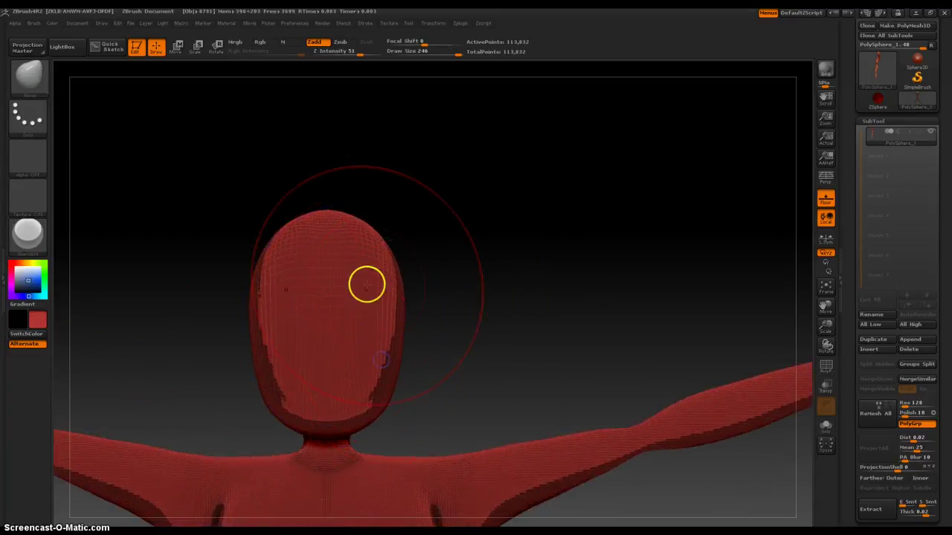
left_click_drag(376, 394, 365, 399)
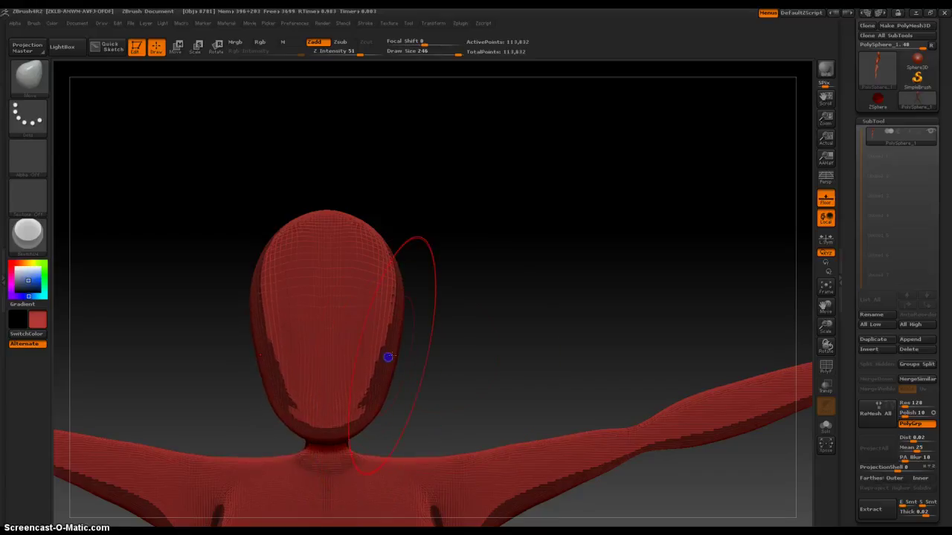
Build up the pectorals with the Blob brush at draw size 256 and remesh the figure with DynaMesh
right_click_drag(431, 365, 512, 281, "alt")
right_click_drag(512, 281, 480, 147, "ctrl")
right_click_drag(480, 148, 481, 134, "ctrl")
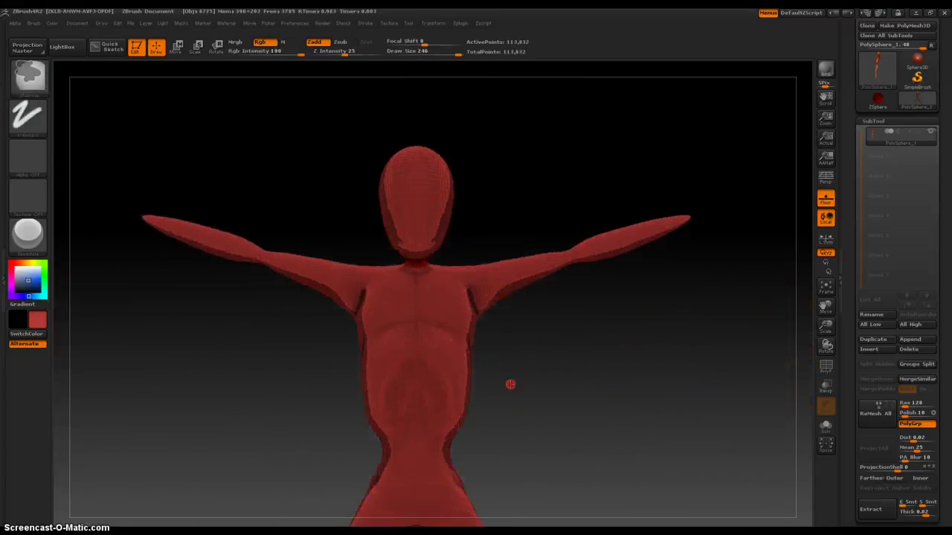
right_click_drag(510, 384, 481, 283, "ctrl")
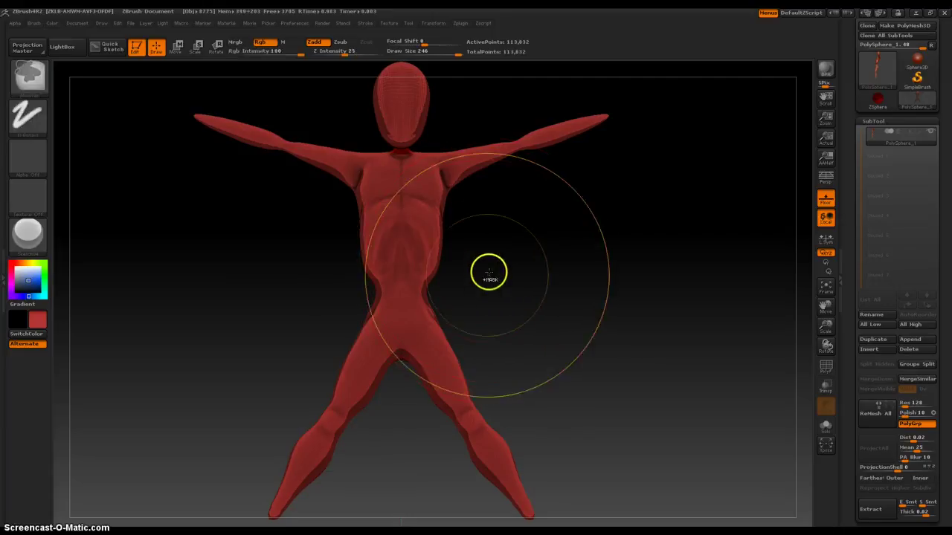
right_click_drag(489, 273, 506, 290, "ctrl")
right_click_drag(508, 362, 509, 297, "alt")
right_click_drag(523, 257, 545, 384, "alt")
right_click(413, 303)
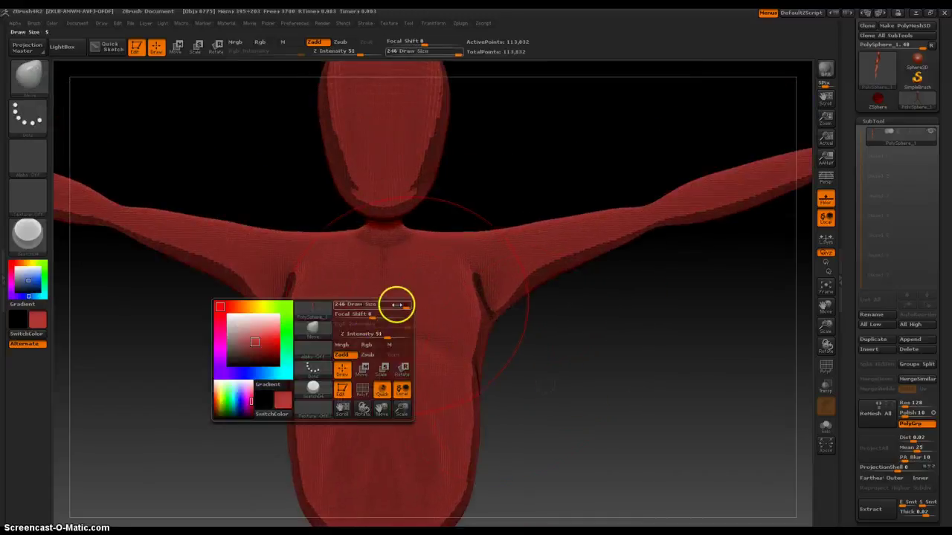
left_click(318, 335)
left_click(322, 378)
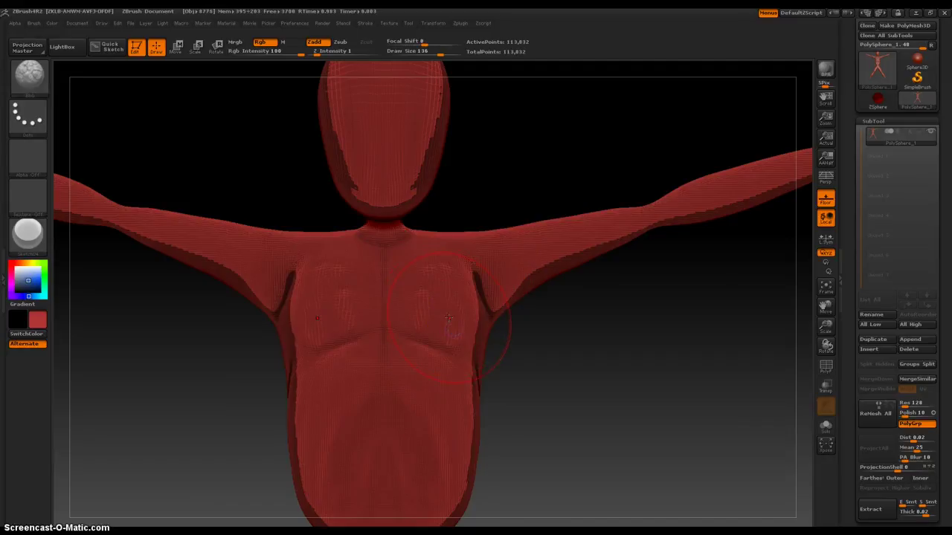
key("ctrl+z")
mouse_move(519, 395)
left_mouse_down()
mouse_move(473, 407)
mouse_move(528, 411)
left_mouse_up()
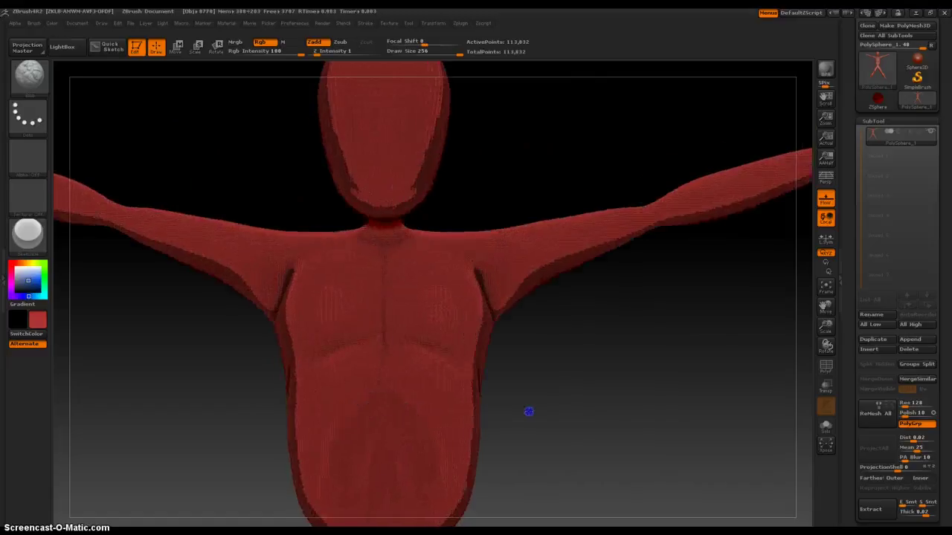
left_click_drag(576, 365, 576, 412, "ctrl")
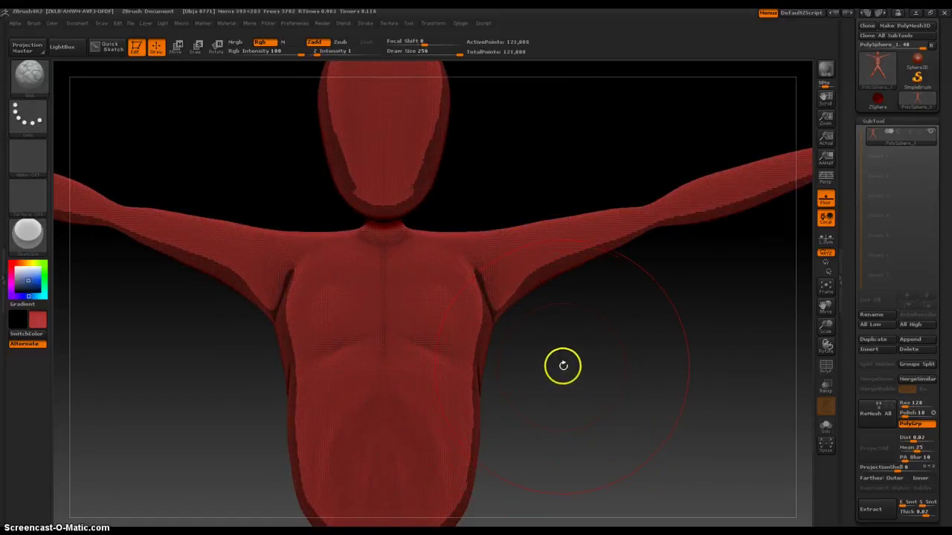
Swell the lower end of the leg into a rounded ball with the Blob brush and remesh the figure with DynaMesh
mouse_move(516, 416)
left_mouse_down()
mouse_move(461, 426)
mouse_move(512, 418)
left_mouse_up()
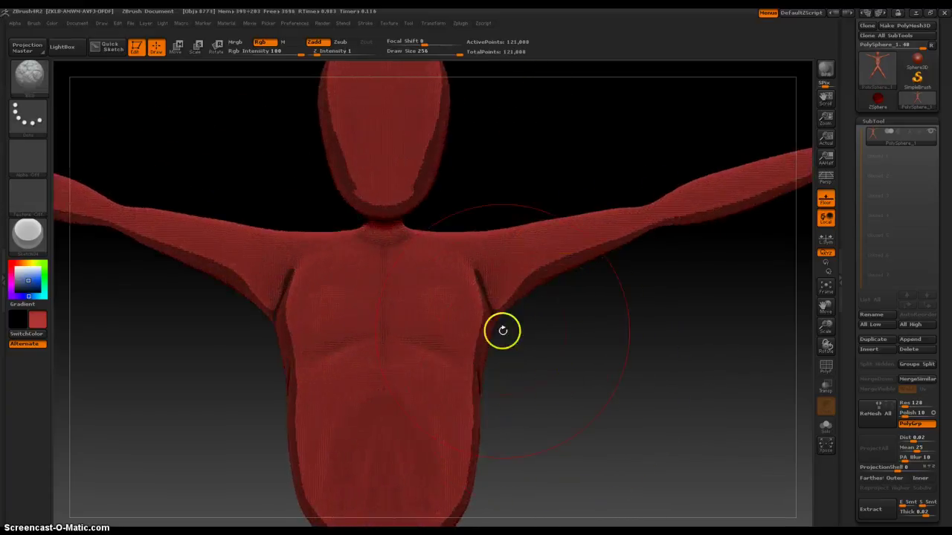
mouse_move(531, 383)
left_mouse_down("alt")
mouse_move(548, 465)
mouse_move(523, 476)
mouse_move(454, 455)
left_mouse_up("alt")
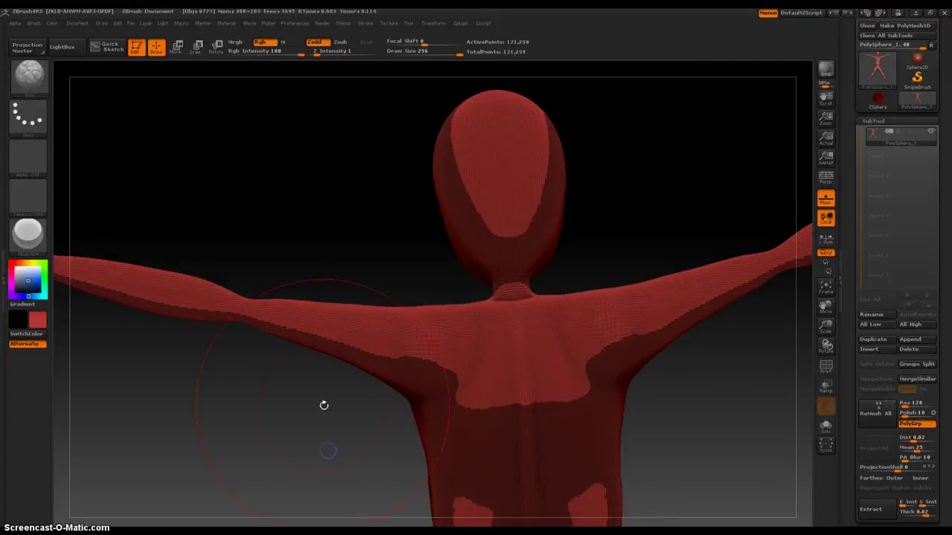
left_click_drag(323, 404, 407, 416)
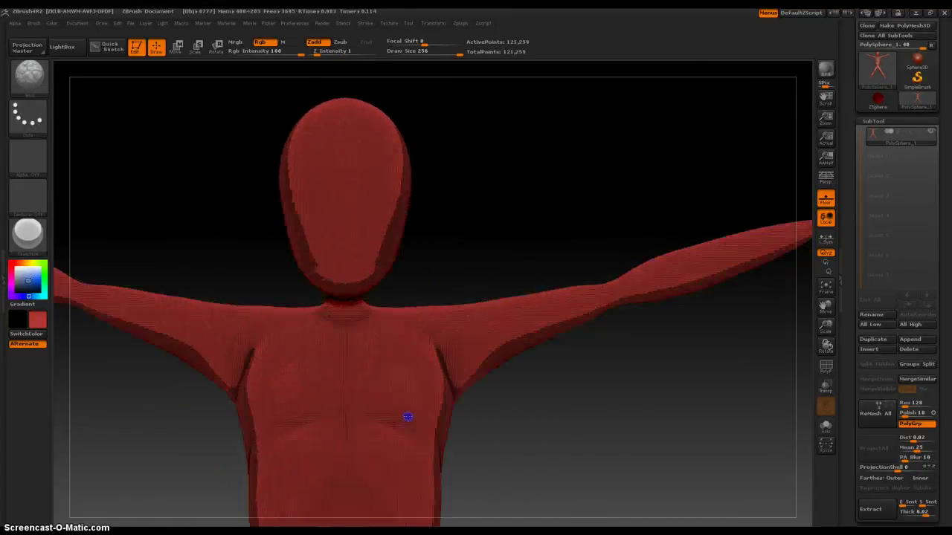
left_click_drag(552, 466, 594, 264, "alt")
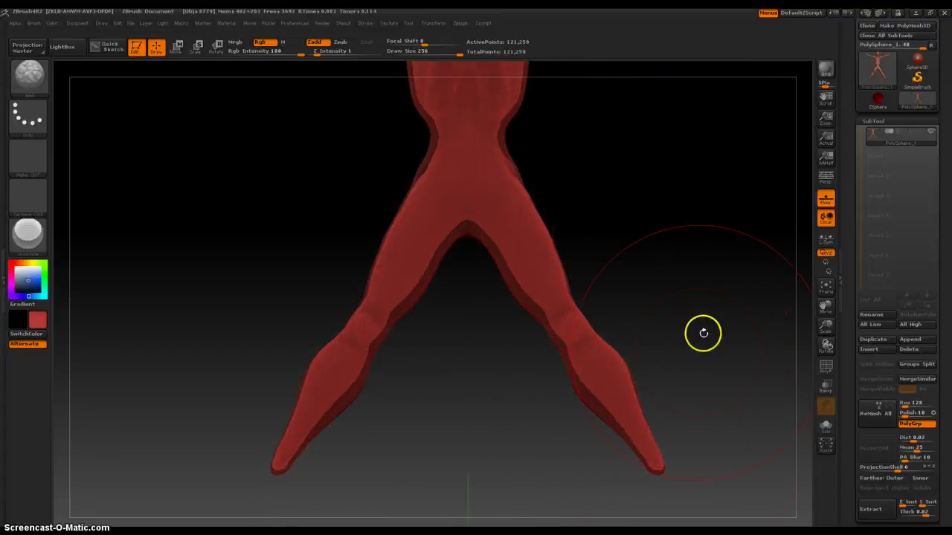
mouse_move(692, 387)
left_mouse_down()
mouse_move(586, 313)
mouse_move(624, 409)
mouse_move(557, 308)
mouse_move(546, 236)
mouse_move(483, 337)
left_mouse_up()
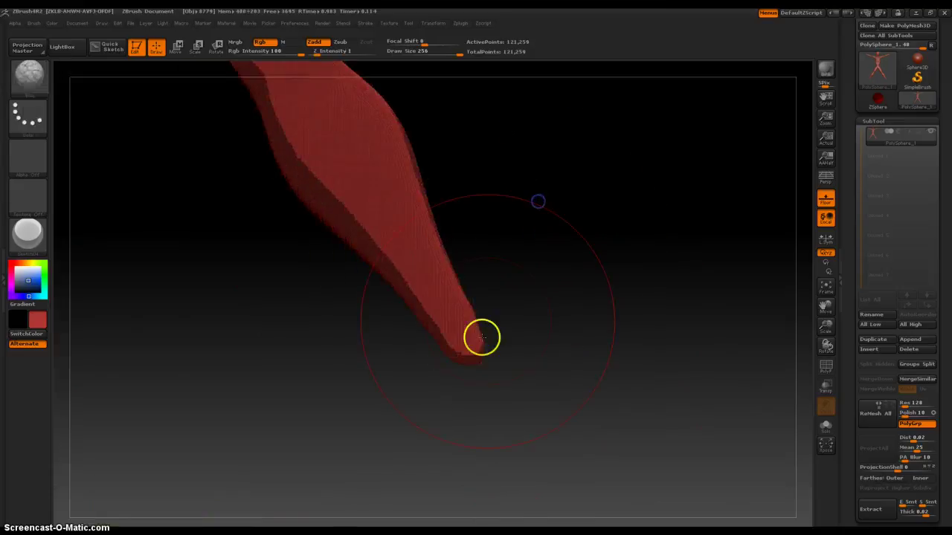
key("ctrl+z")
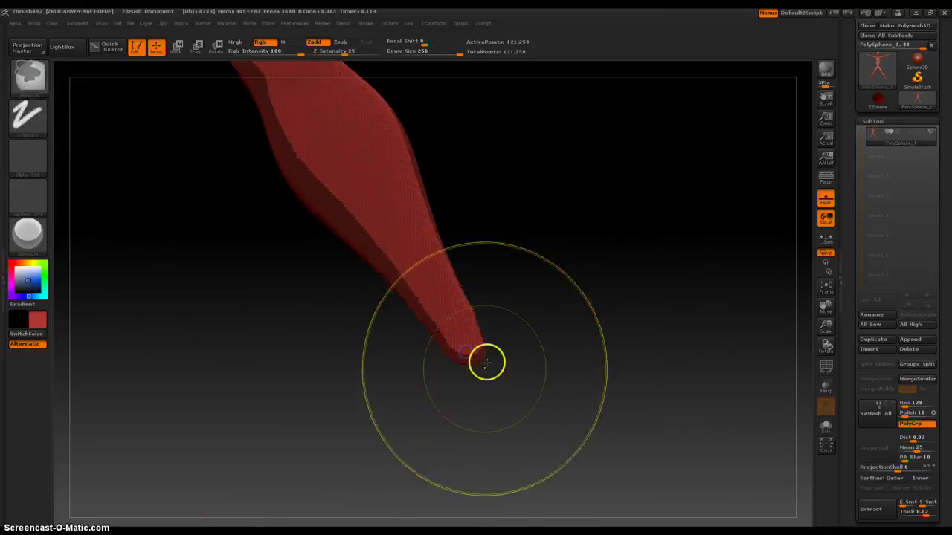
left_click_drag(550, 304, 577, 422, "ctrl")
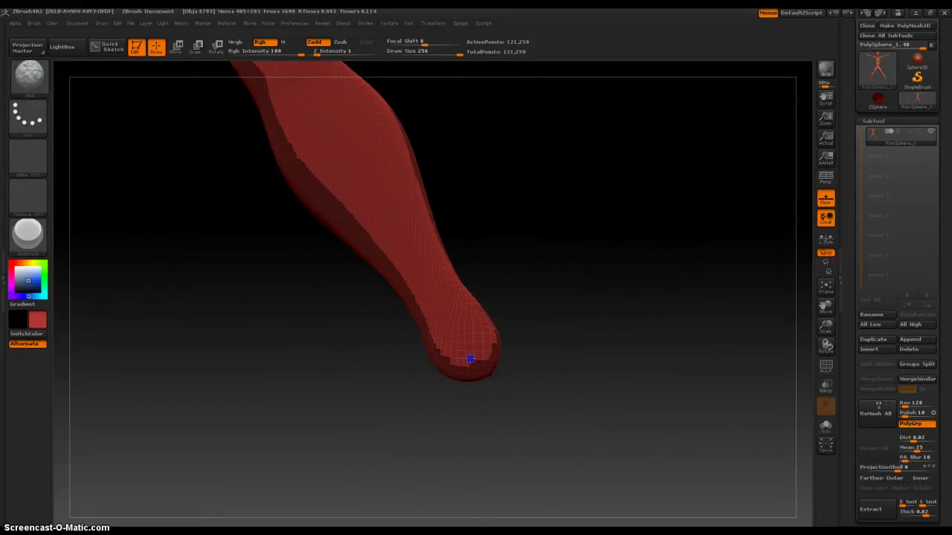
left_click_drag(466, 353, 475, 349)
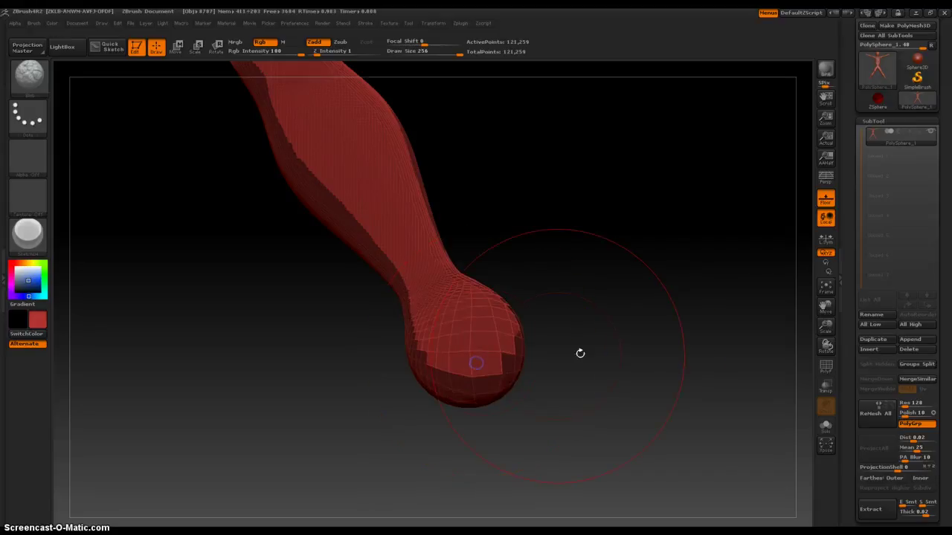
left_click_drag(583, 346, 551, 376, "ctrl")
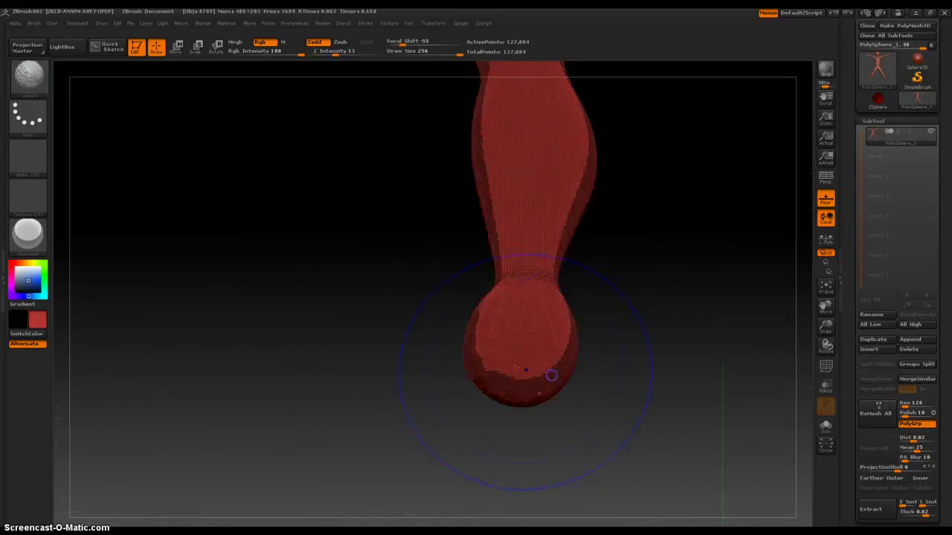
With the Move brush at draw size 256, pull the ball forward into a foot, raise its sole and toe, and remesh with DynaMesh
key("space")
left_click(378, 363)
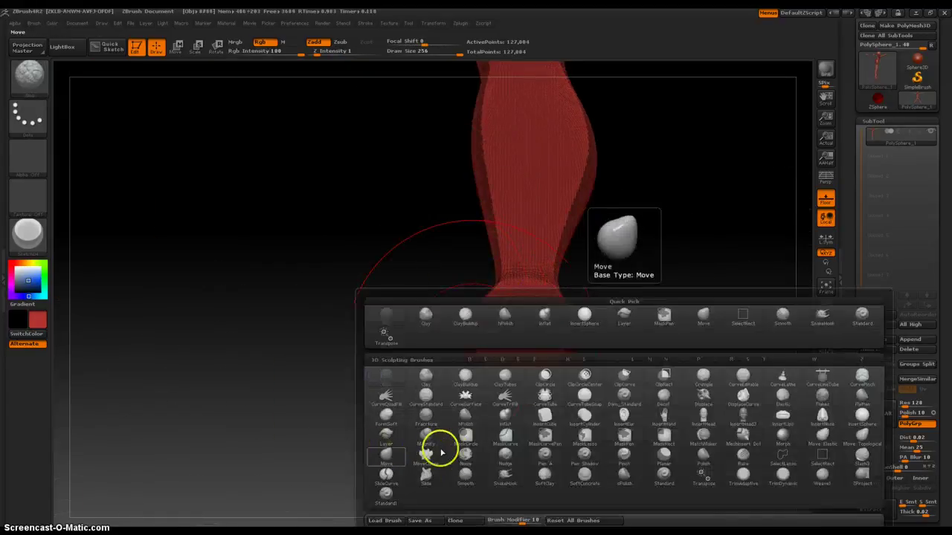
left_click(386, 455)
left_click_drag(477, 369, 169, 335)
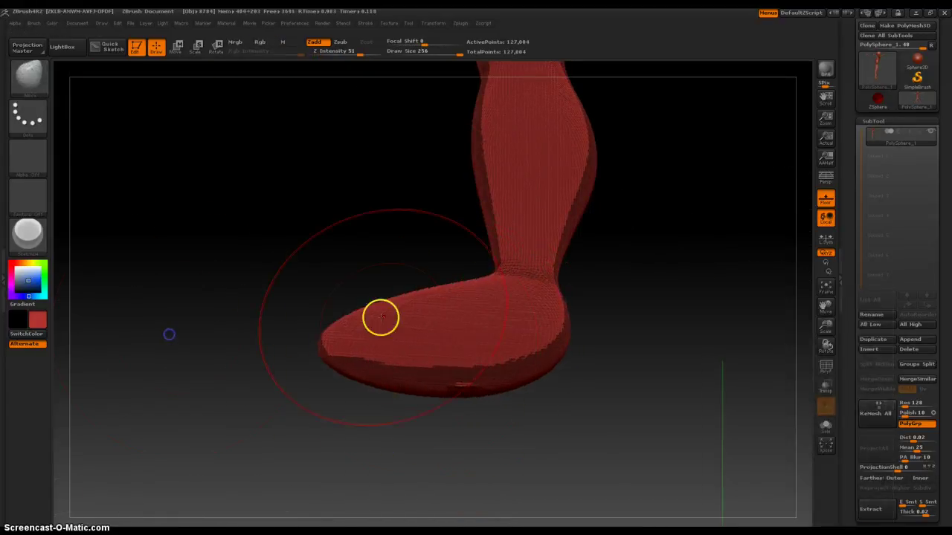
left_click_drag(347, 364, 334, 321)
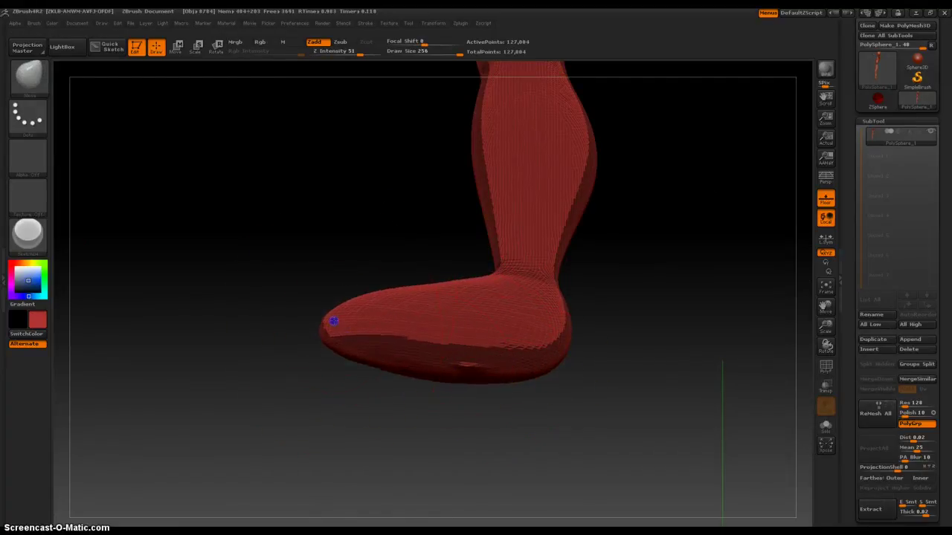
left_click_drag(337, 235, 333, 298, "ctrl")
Push down the instep between the toe and ankle with the Move brush and remesh the figure with DynaMesh
mouse_move(423, 271)
left_mouse_down()
mouse_move(365, 268)
mouse_move(436, 299)
left_mouse_up()
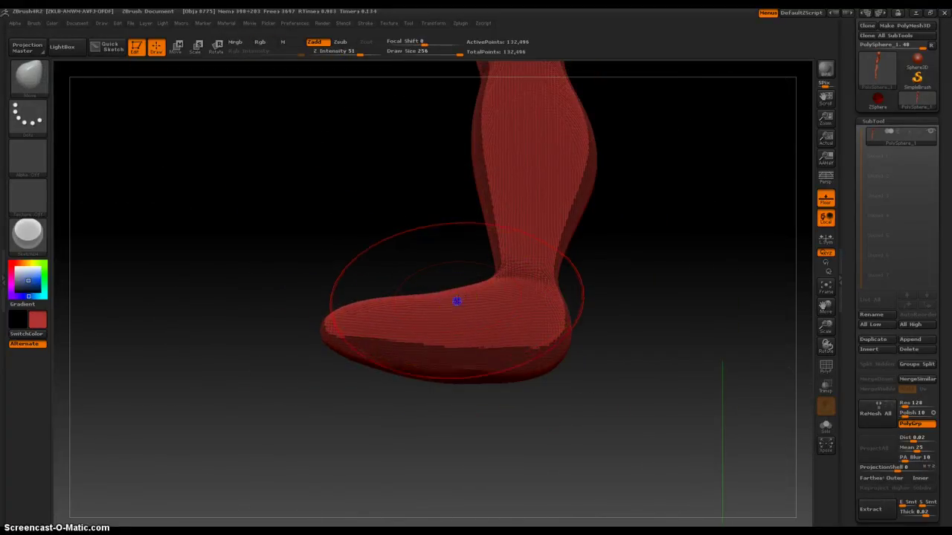
left_click_drag(346, 218, 275, 232)
left_click_drag(253, 165, 241, 203, "ctrl")
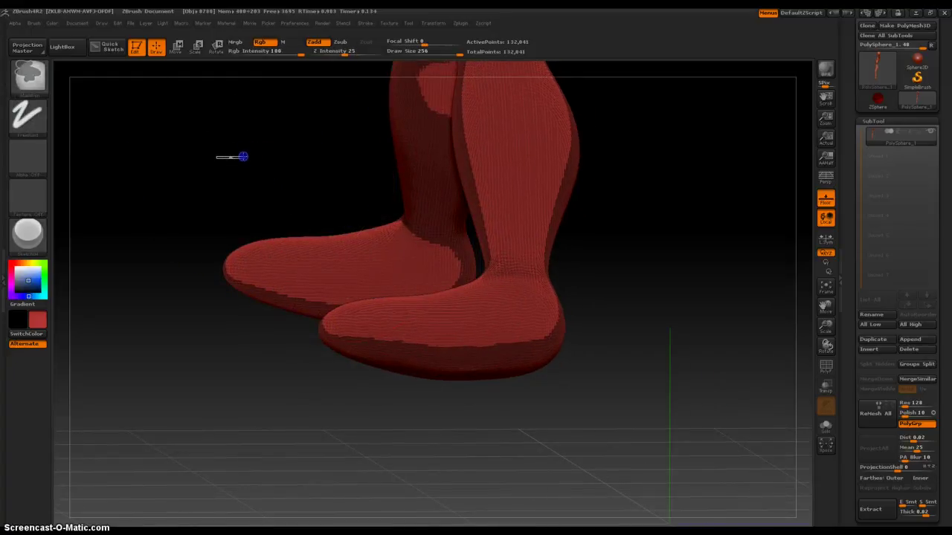
left_click_drag(243, 157, 299, 161, "ctrl")
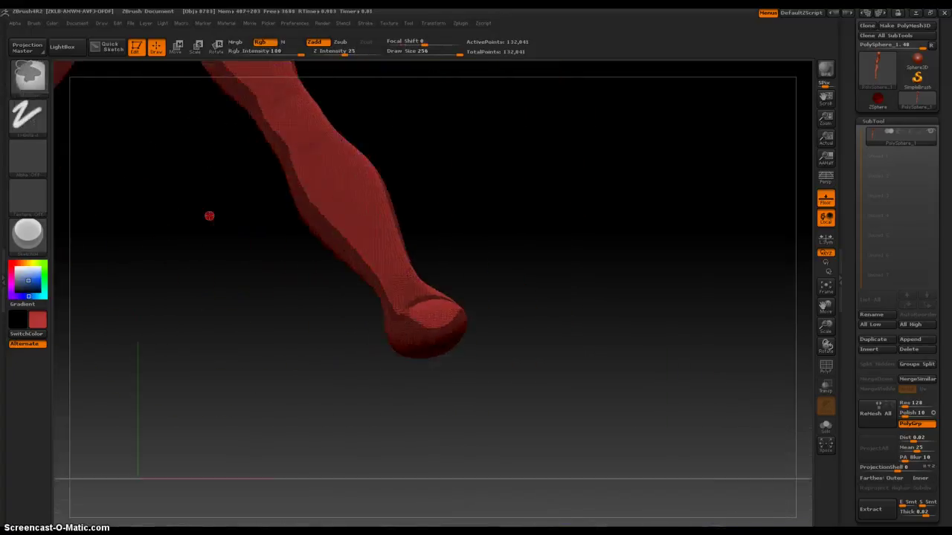